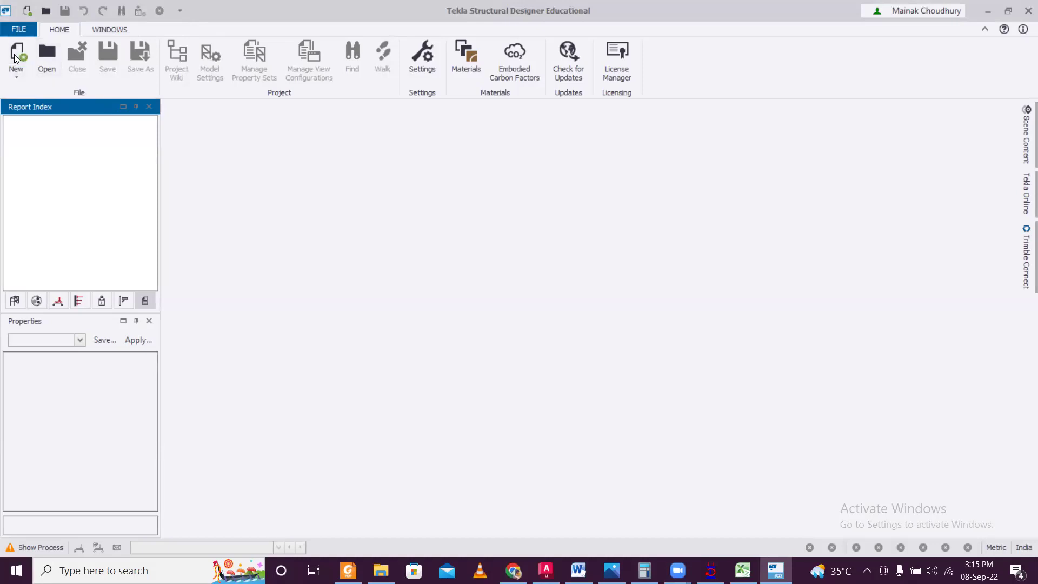
Create a new project and bring up the 2D view of the base level.
{"action": "left_click", "coordinate": [16, 59]}
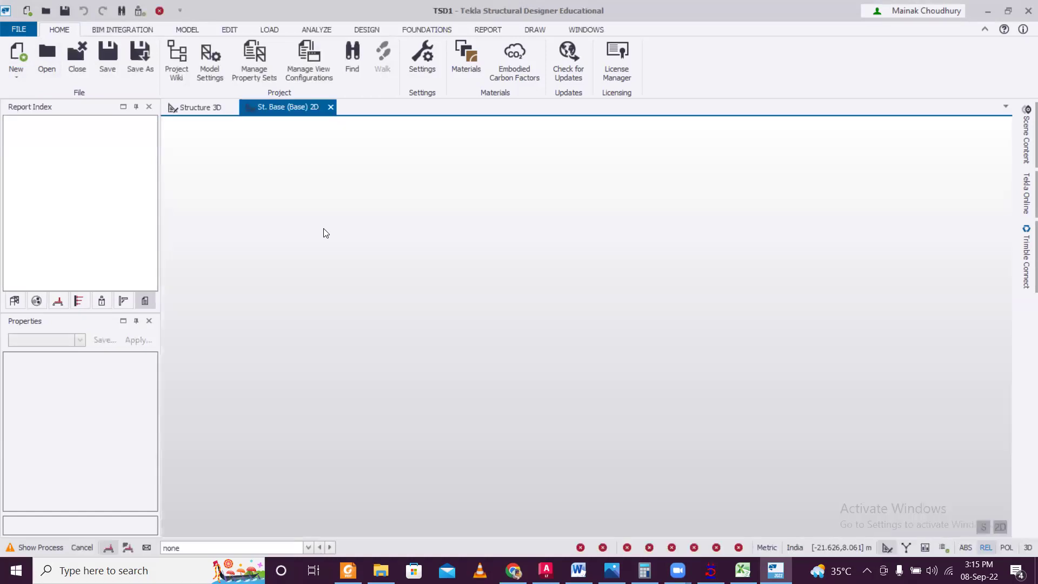
{"action": "left_click", "coordinate": [209, 106]}
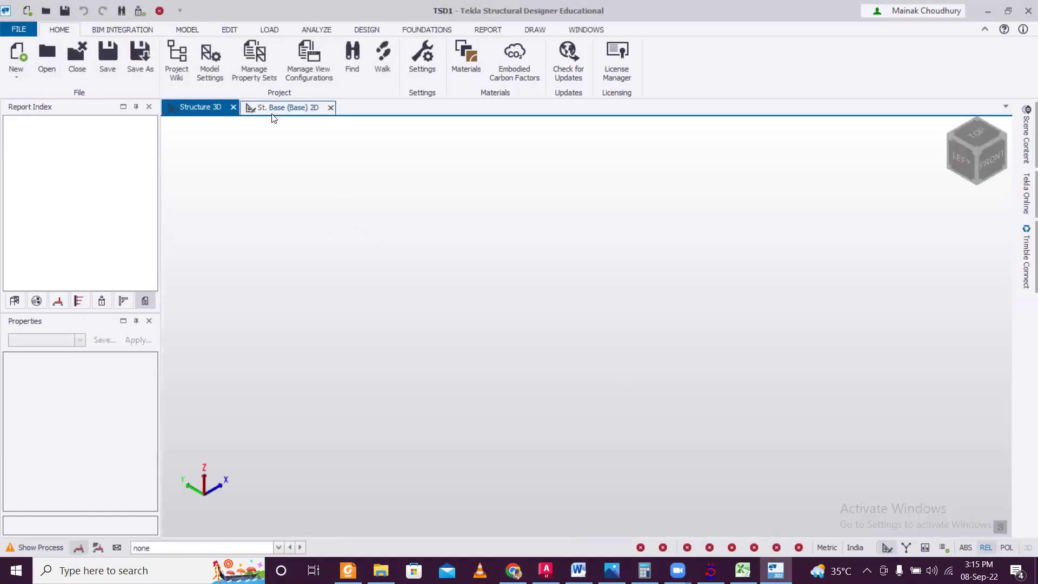
{"action": "left_click", "coordinate": [273, 112]}
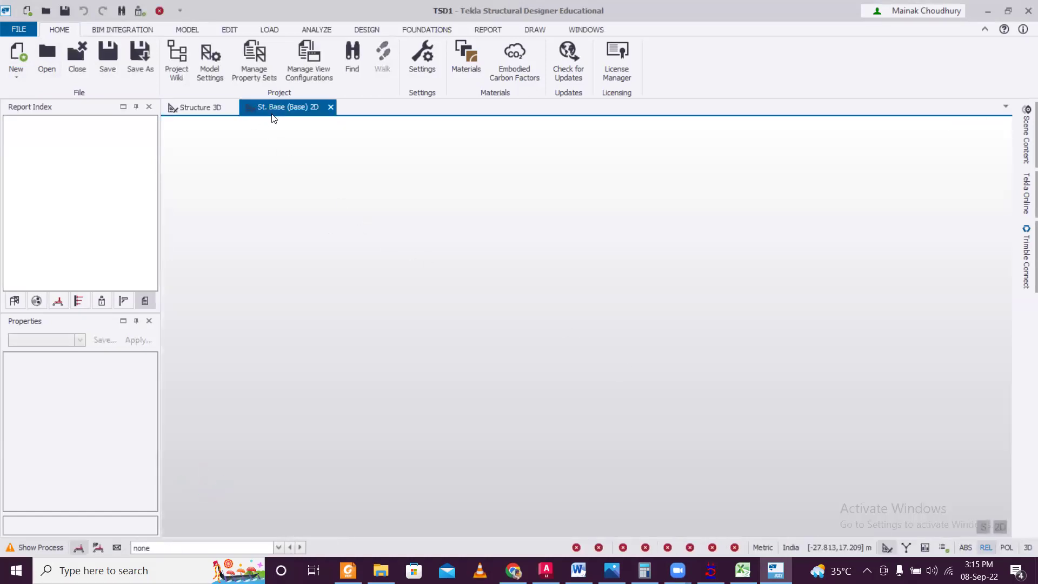
Start a rectangular grid with the wizard on the base level, with its origin at X 0, Y 0.
{"action": "left_click", "coordinate": [182, 32]}
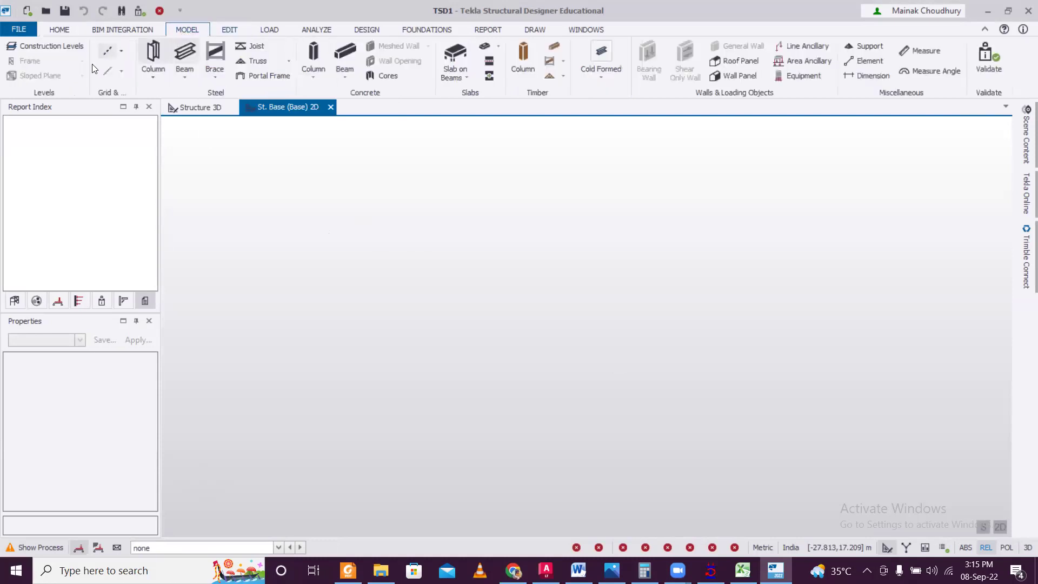
{"action": "left_click", "coordinate": [123, 52]}
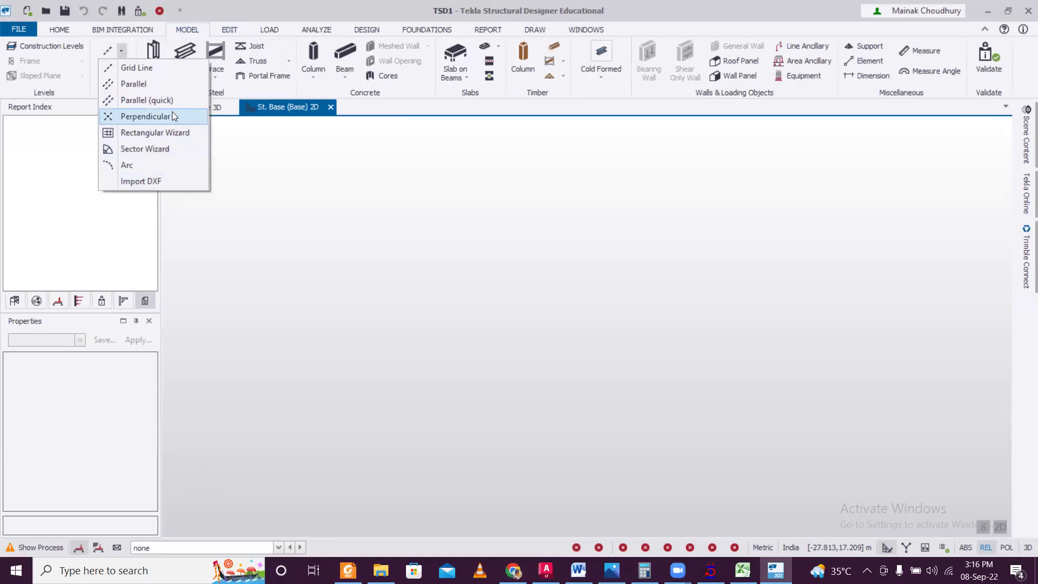
{"action": "left_click", "coordinate": [171, 133]}
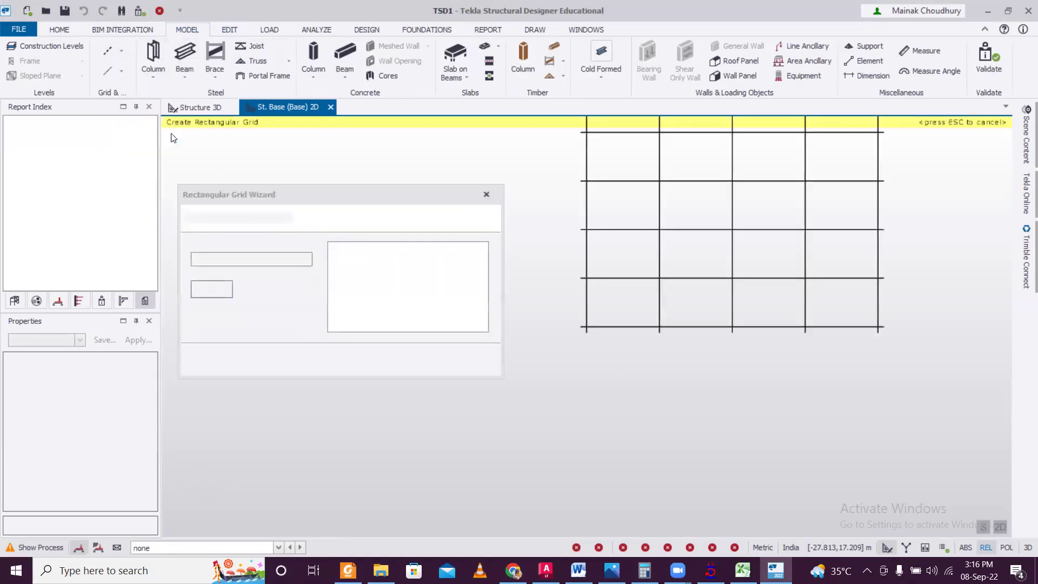
{"action": "left_click", "coordinate": [398, 359]}
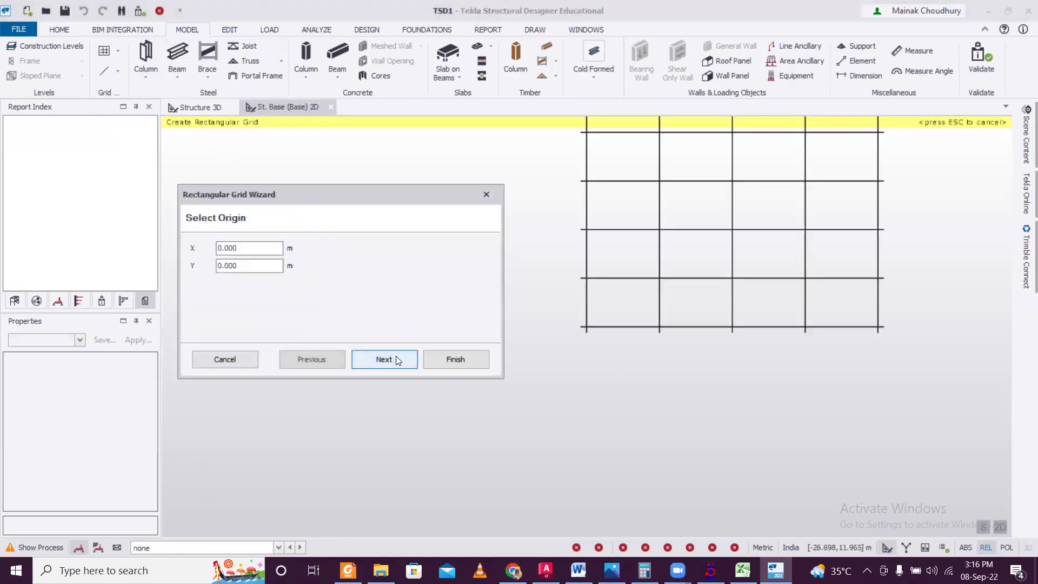
{"action": "left_click", "coordinate": [372, 358]}
{"action": "left_click", "coordinate": [373, 360]}
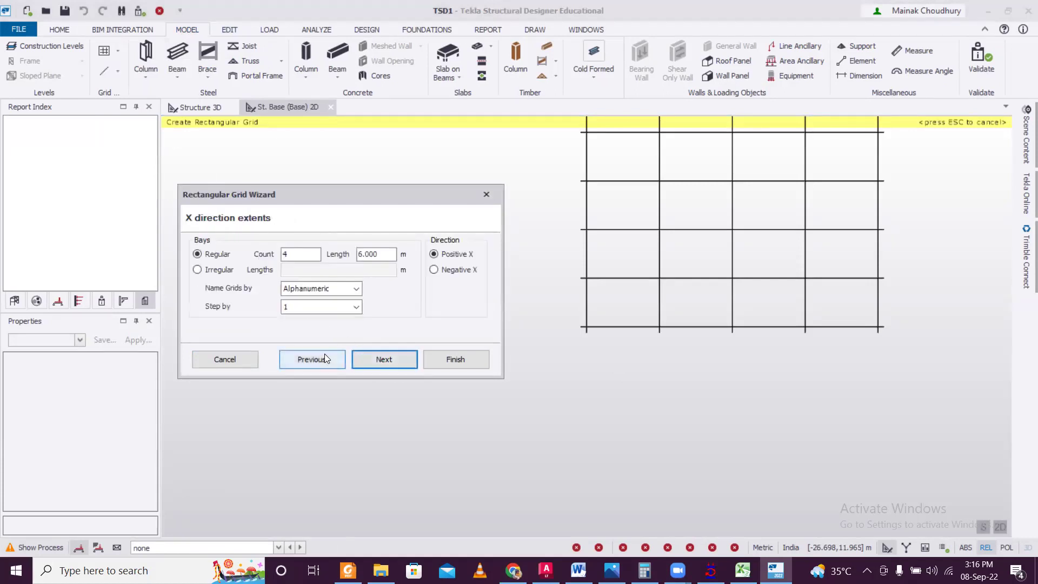
Define the grid's X direction extents as 4 regular bays of 5 m in positive X.
{"action": "double_click", "coordinate": [308, 255]}
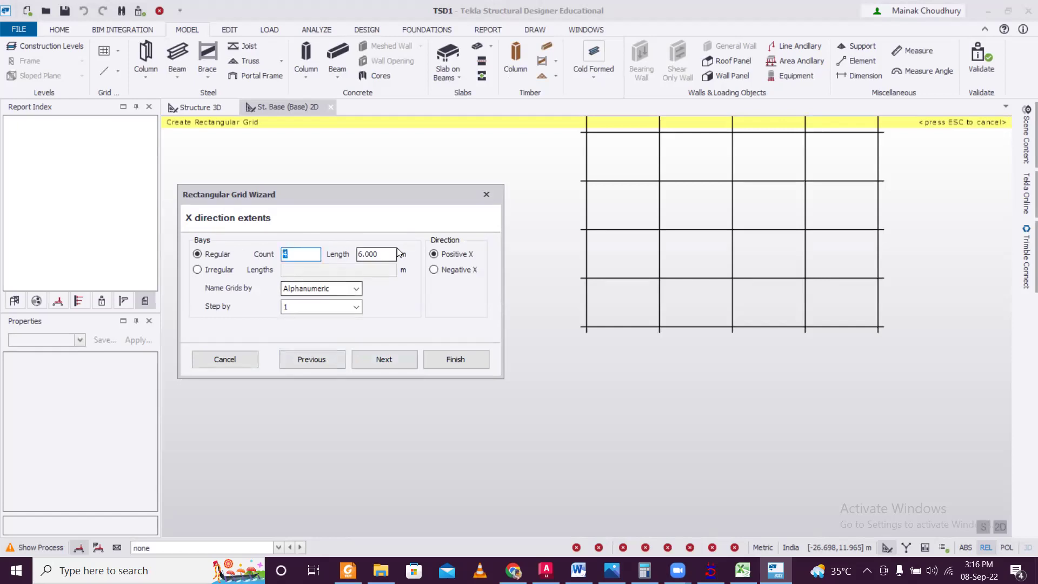
{"action": "key", "text": "Tab"}
{"action": "type", "text": "4"}
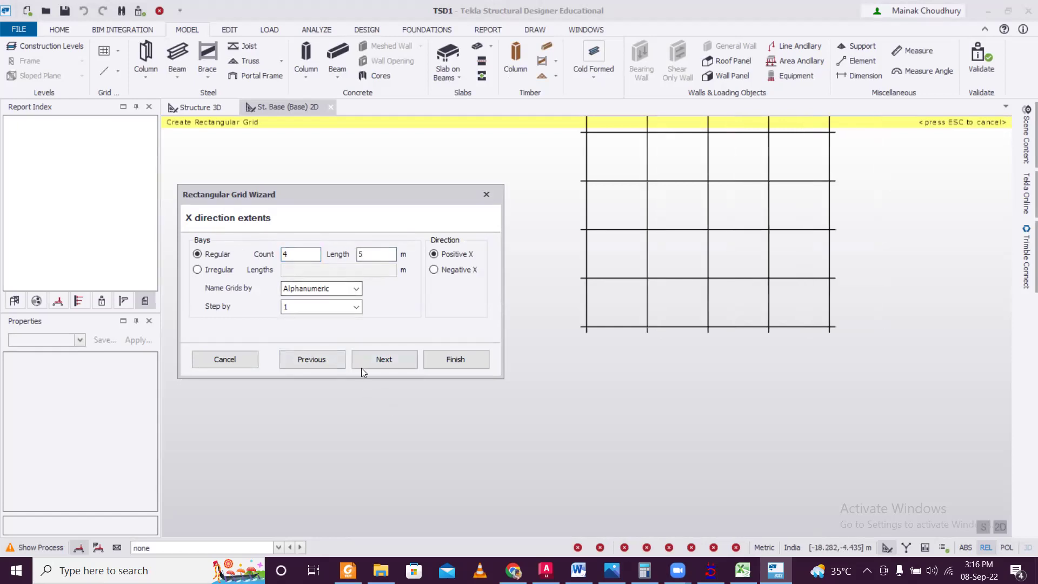
{"action": "left_click", "coordinate": [374, 362]}
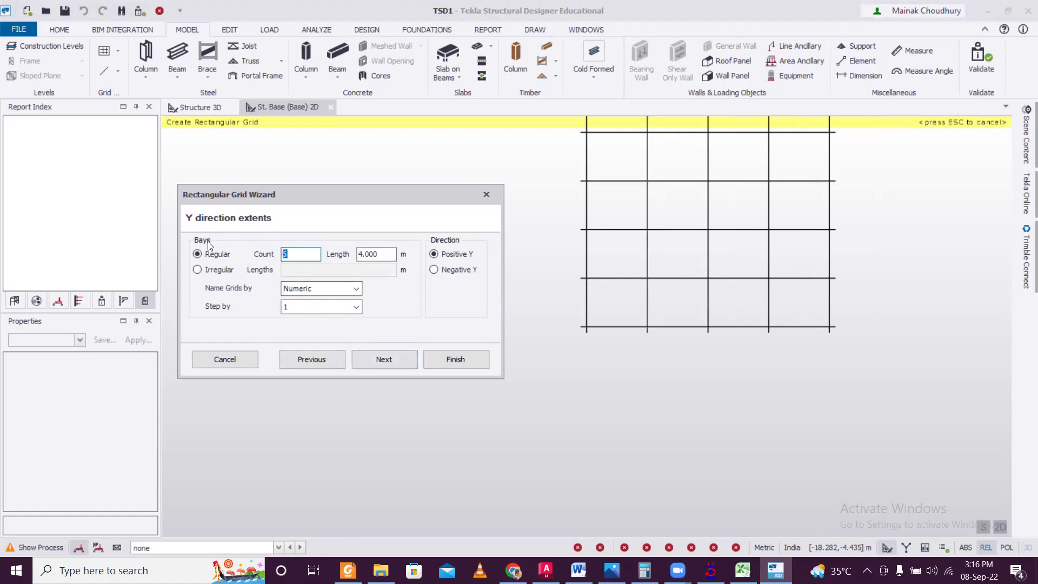
Define the Y direction extents as 3 regular bays of 4 m and finish the grid with 0° rotation and a 90° axis angle.
{"action": "type", "text": "3"}
{"action": "key", "text": "Tab"}
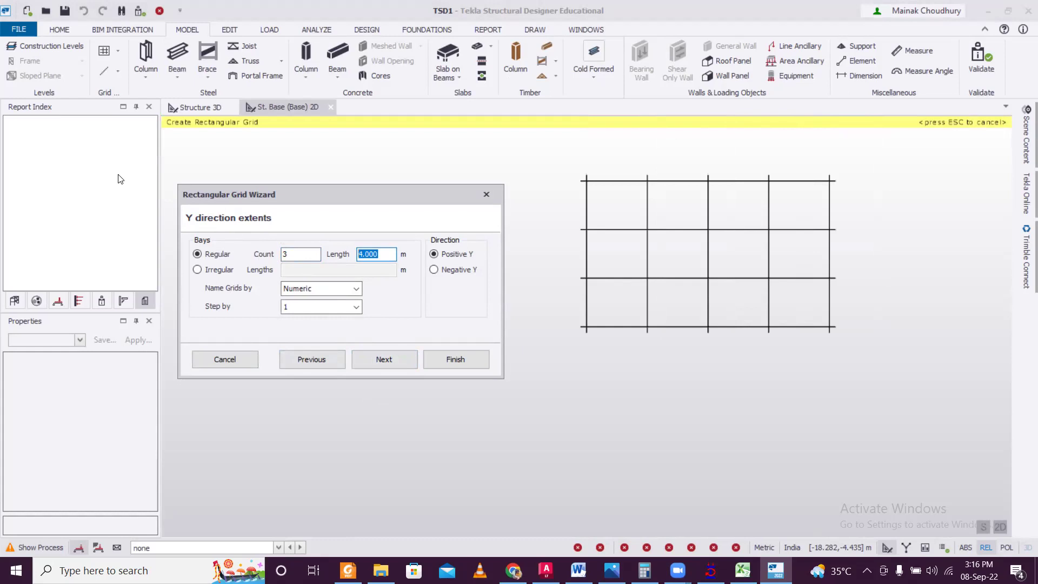
{"action": "left_click", "coordinate": [380, 357]}
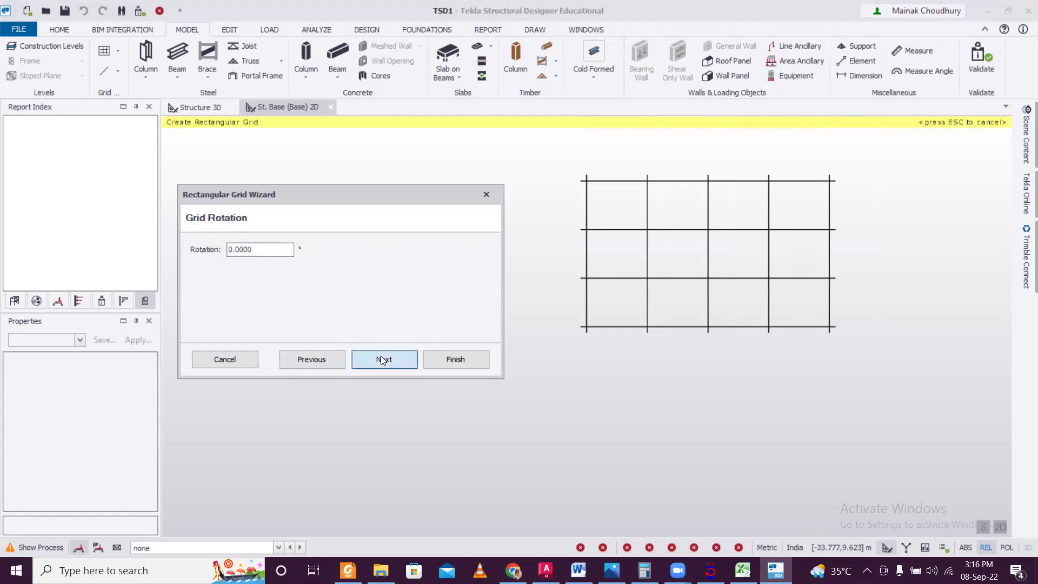
{"action": "left_click", "coordinate": [385, 363]}
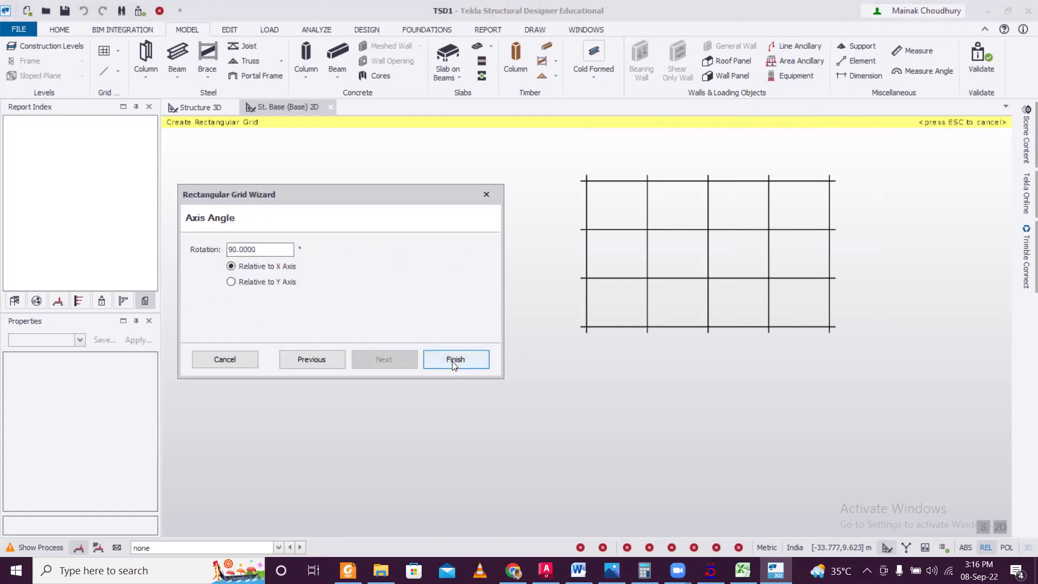
{"action": "left_click", "coordinate": [449, 357]}
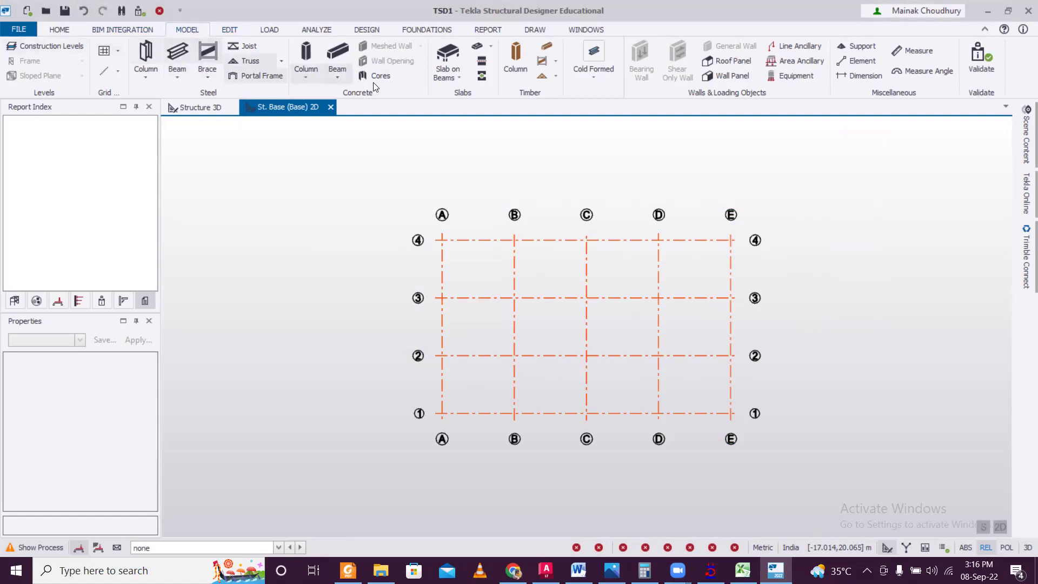
{"action": "left_click", "coordinate": [306, 58]}
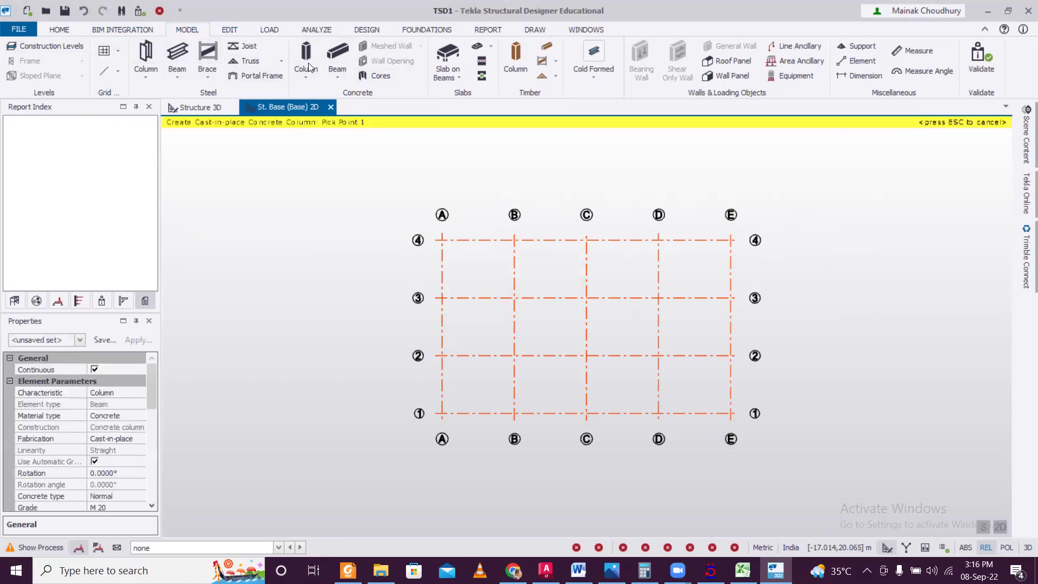
{"action": "left_click_drag", "start_coordinate": [156, 381], "coordinate": [168, 441]}
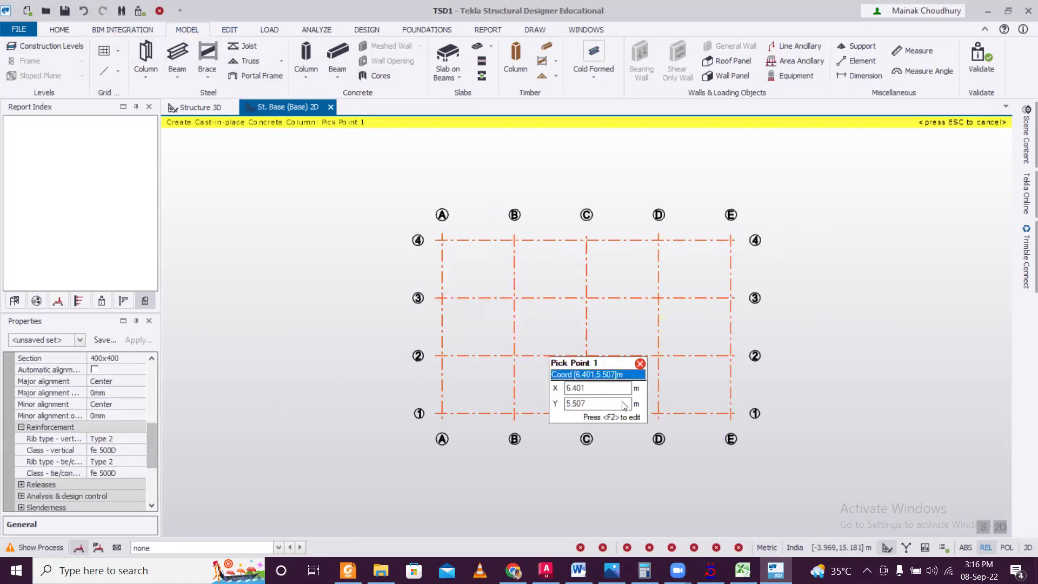
{"action": "left_click", "coordinate": [648, 359]}
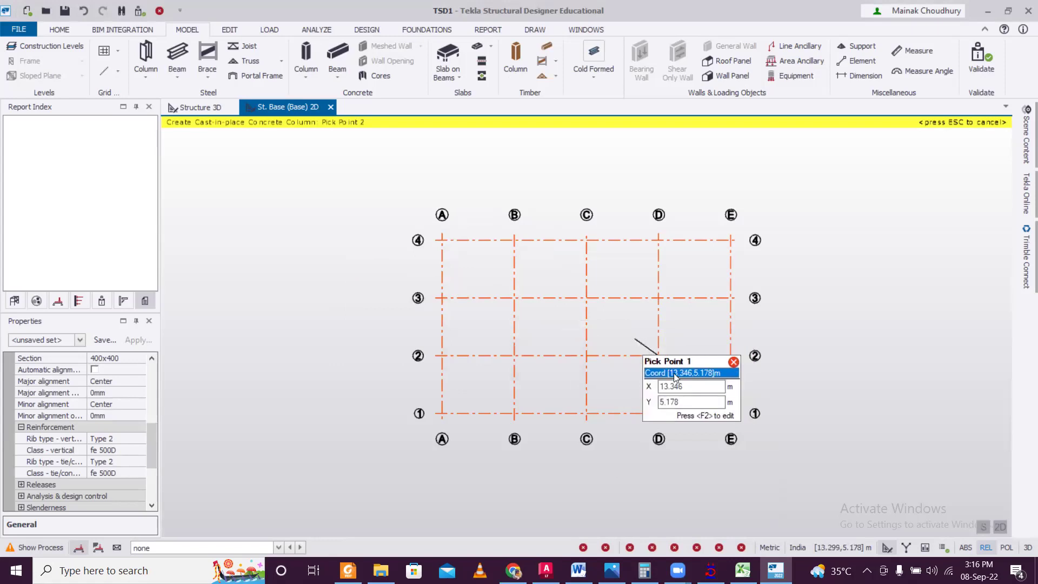
{"action": "key", "text": "Escape"}
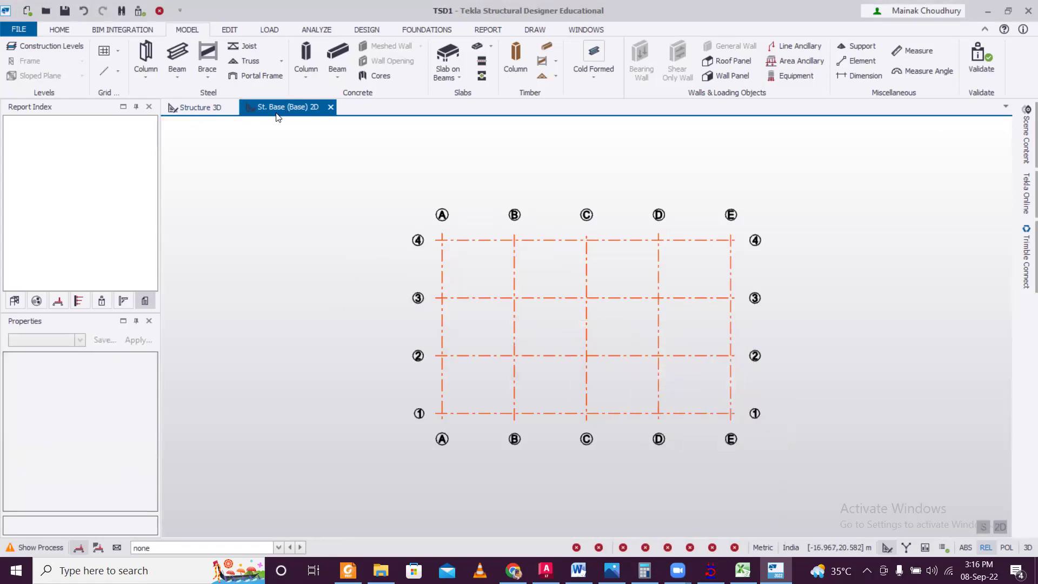
Insert a construction level below Base at -1.2 m.
{"action": "left_click", "coordinate": [58, 45]}
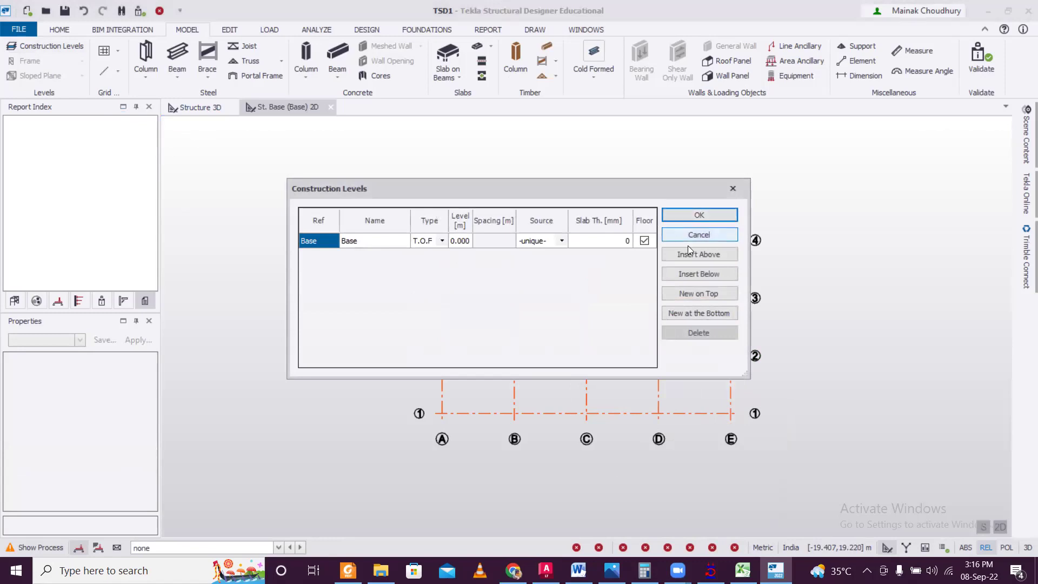
{"action": "left_click", "coordinate": [713, 279]}
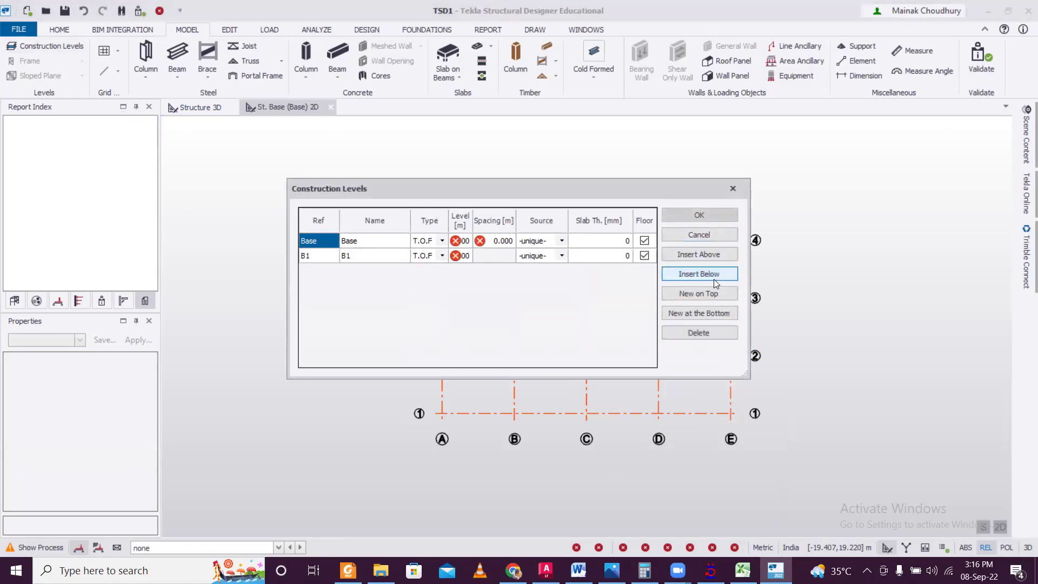
{"action": "left_click", "coordinate": [469, 255]}
{"action": "left_click", "coordinate": [471, 256]}
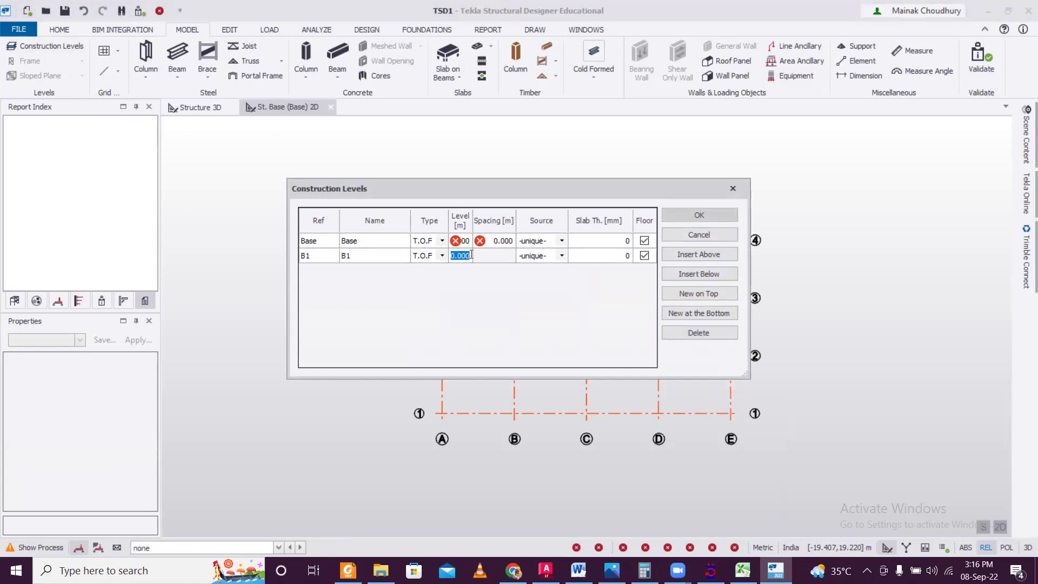
{"action": "type", "text": "-1."}
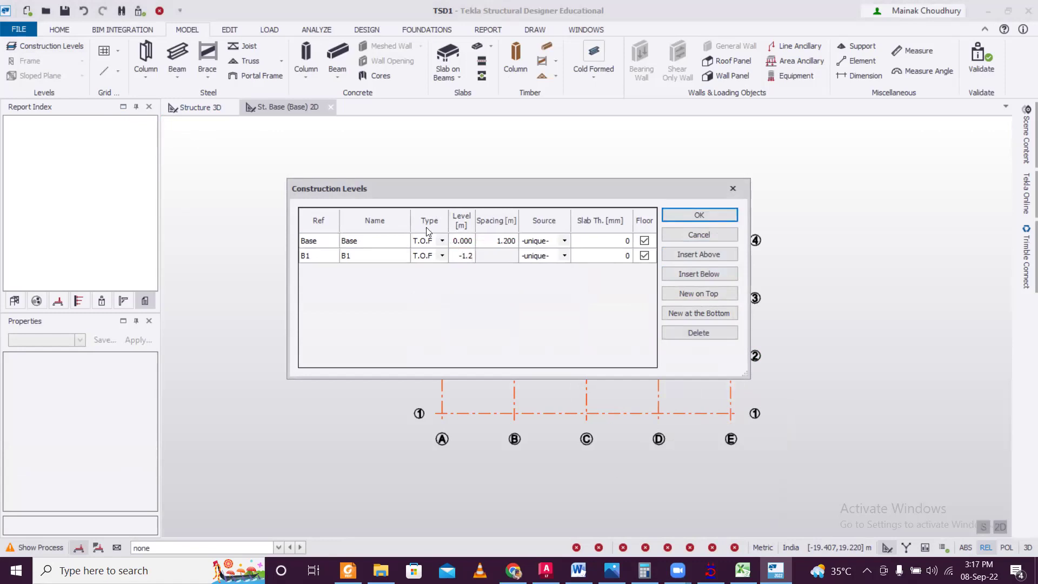
{"action": "type", "text": "2"}
Insert two construction levels above Base, each with a spacing of 3.2 m.
{"action": "left_click", "coordinate": [398, 242]}
{"action": "left_click", "coordinate": [701, 256]}
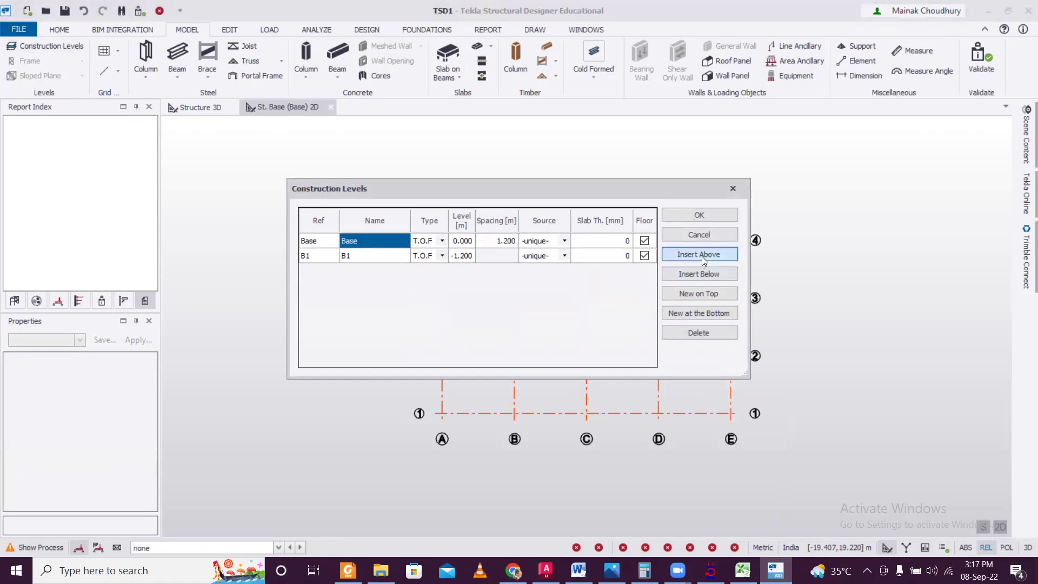
{"action": "left_click", "coordinate": [502, 245]}
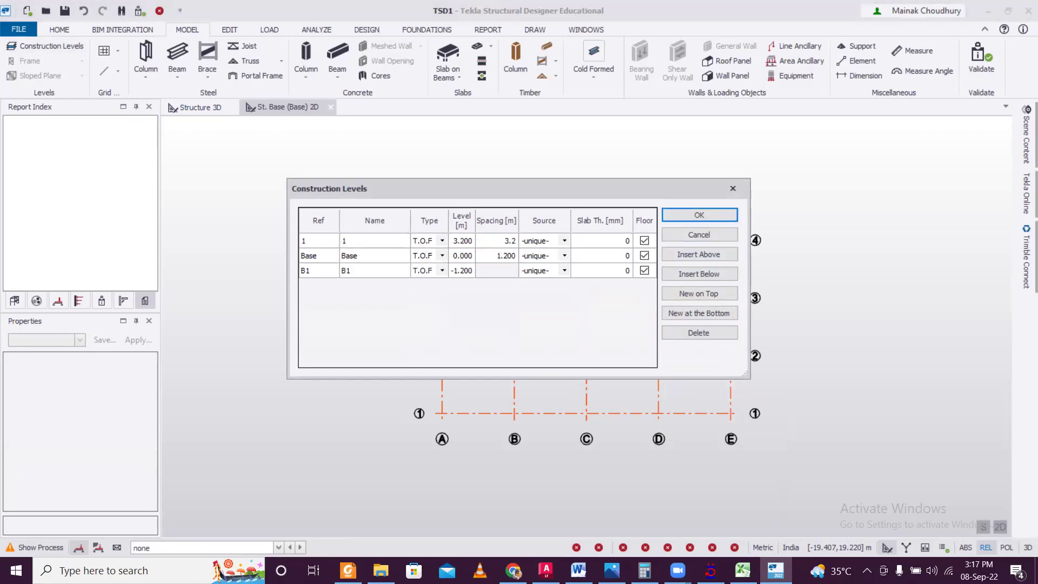
{"action": "type", "text": "3.2"}
{"action": "left_click", "coordinate": [386, 244]}
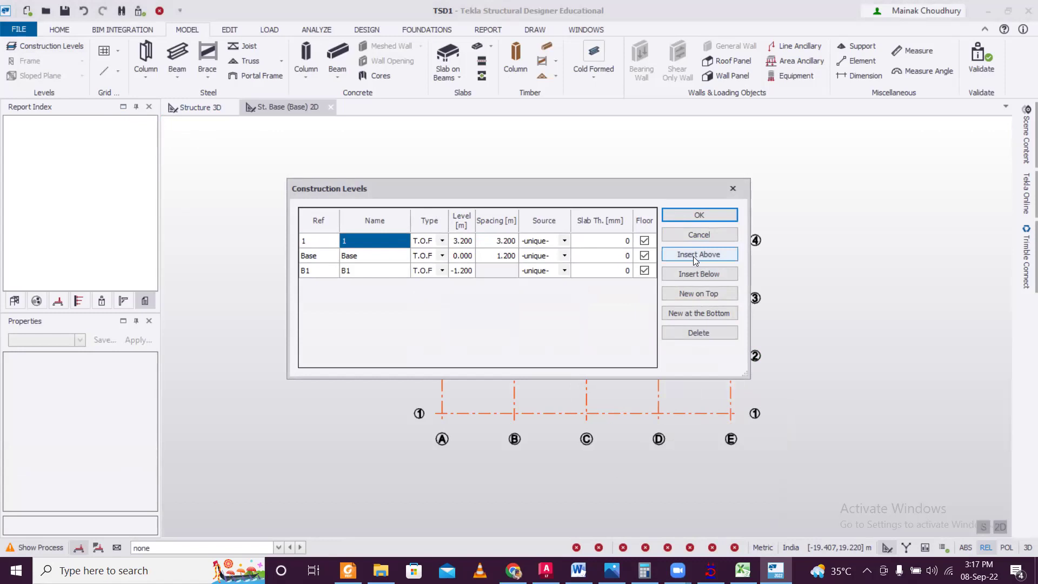
{"action": "left_click", "coordinate": [698, 254]}
Set levels 1 and 2 to type S.S.L, enter their slab thicknesses with 150 mm for level 2, and accept the construction levels.
{"action": "left_click", "coordinate": [446, 256]}
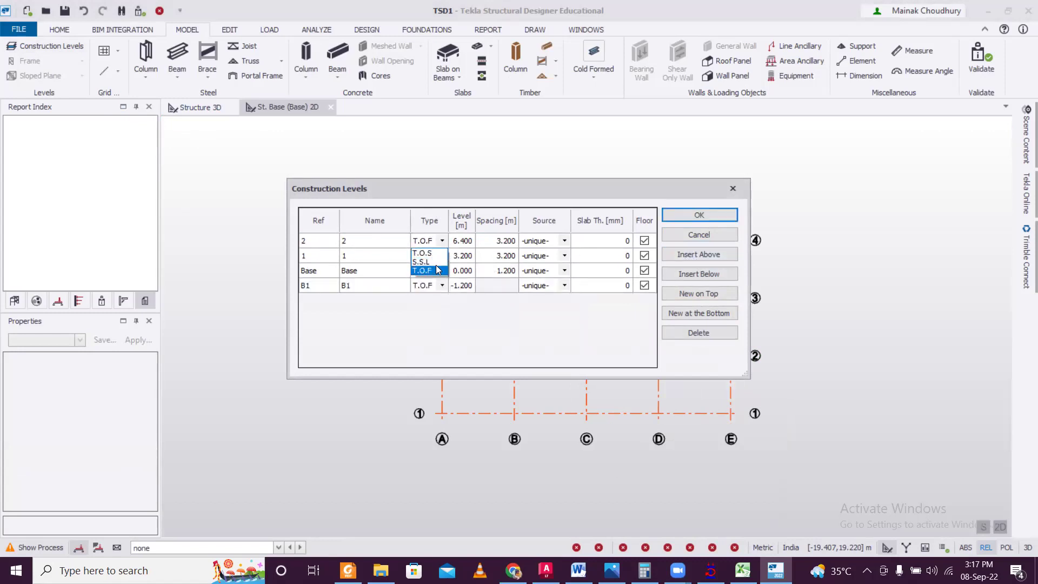
{"action": "left_click", "coordinate": [424, 262]}
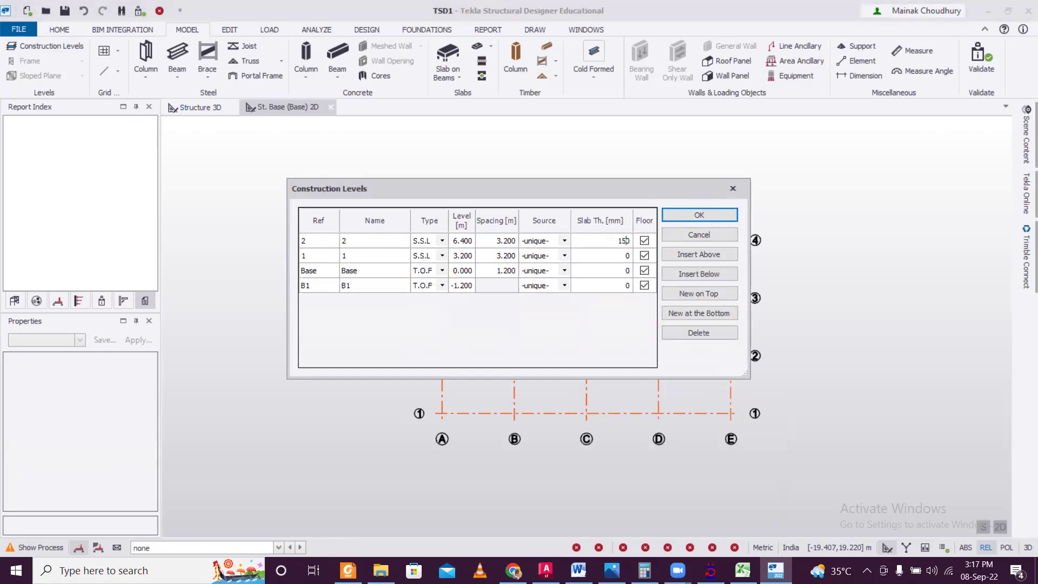
{"action": "left_click", "coordinate": [615, 259]}
{"action": "left_click", "coordinate": [614, 257]}
{"action": "left_click", "coordinate": [703, 214]}
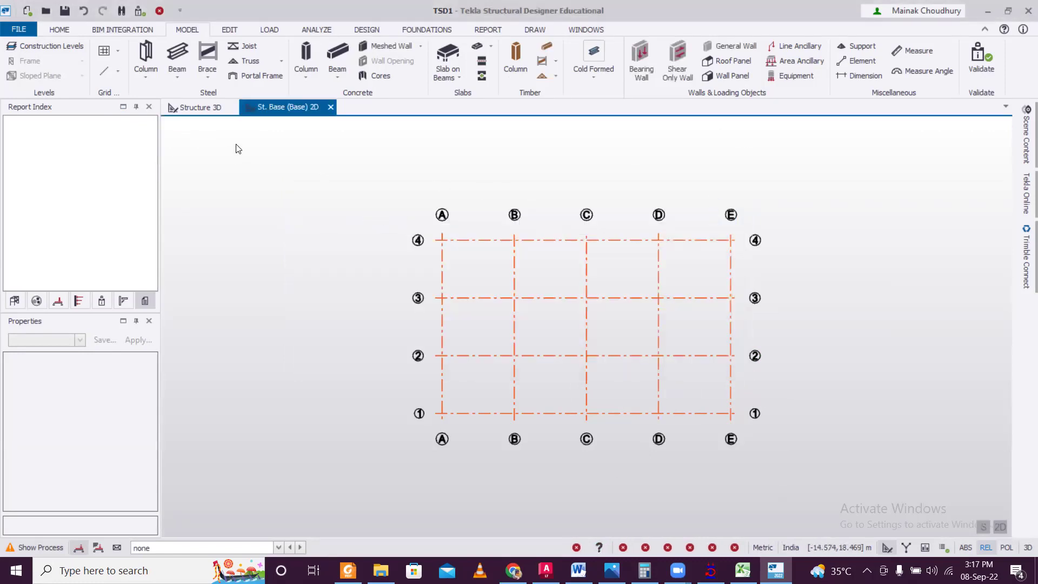
Open the 2D view of level St. B1 from the structure's list of levels.
{"action": "left_click", "coordinate": [15, 301]}
{"action": "left_click", "coordinate": [25, 132]}
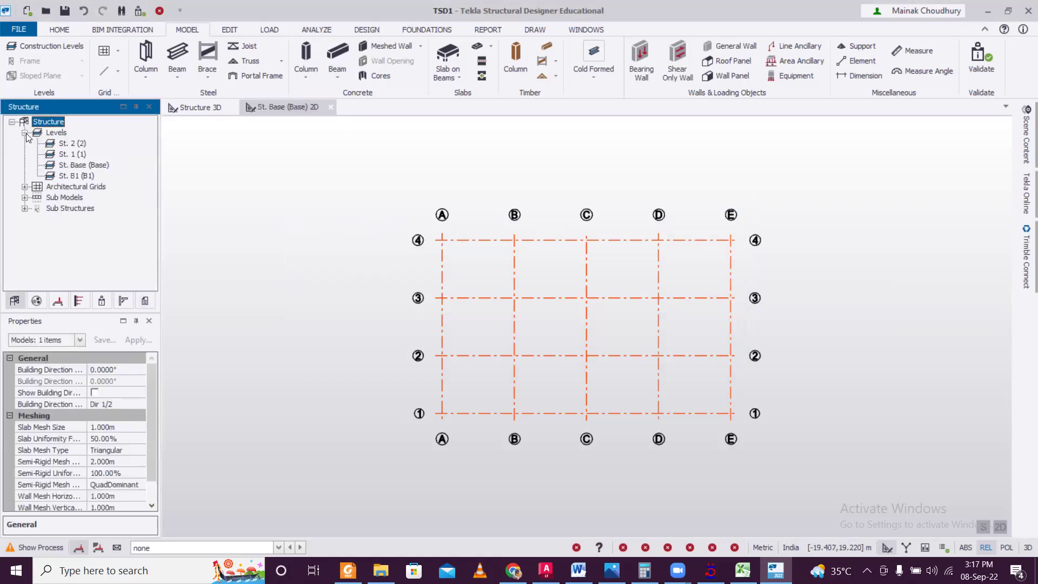
{"action": "double_click", "coordinate": [77, 175]}
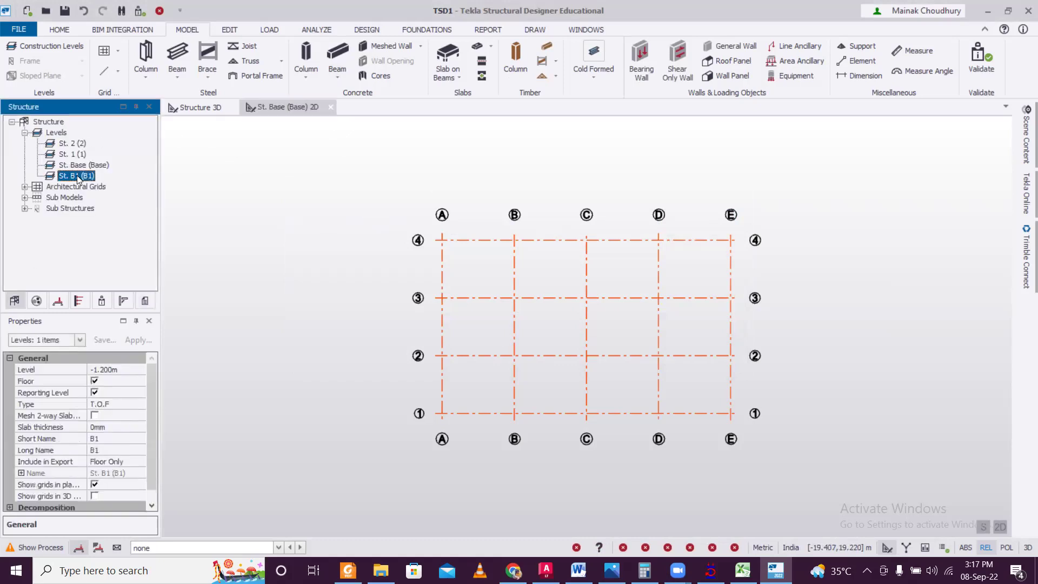
Place 400x400 cast-in-place concrete columns from St. B1 to St. 2 at all grid intersections A to E and 1 to 4.
{"action": "left_click", "coordinate": [312, 55]}
{"action": "scroll", "coordinate": [280, 340], "scroll_direction": "down", "scroll_amount": 1}
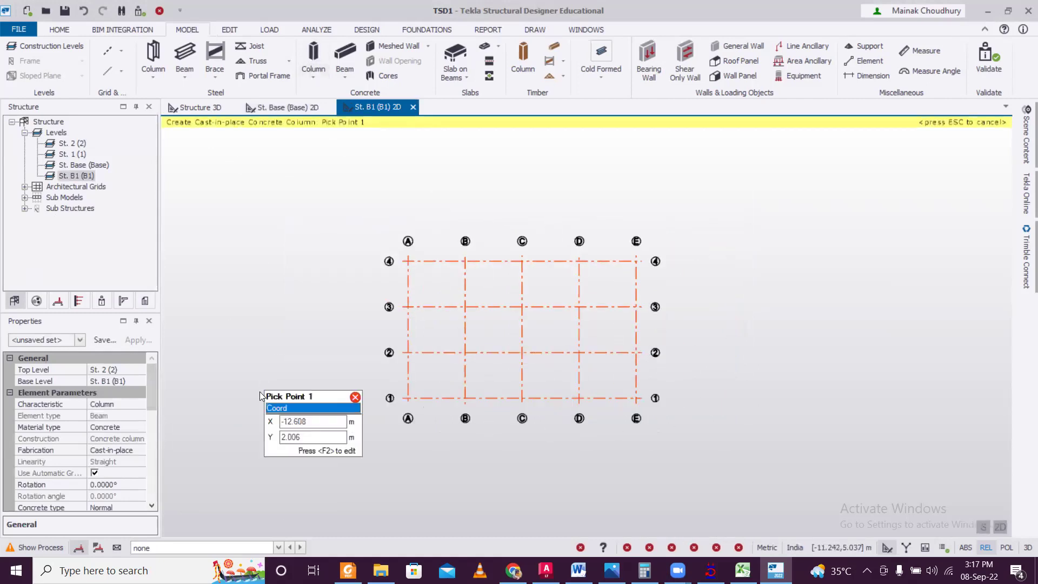
{"action": "scroll", "coordinate": [153, 422], "scroll_direction": "down", "scroll_amount": 3}
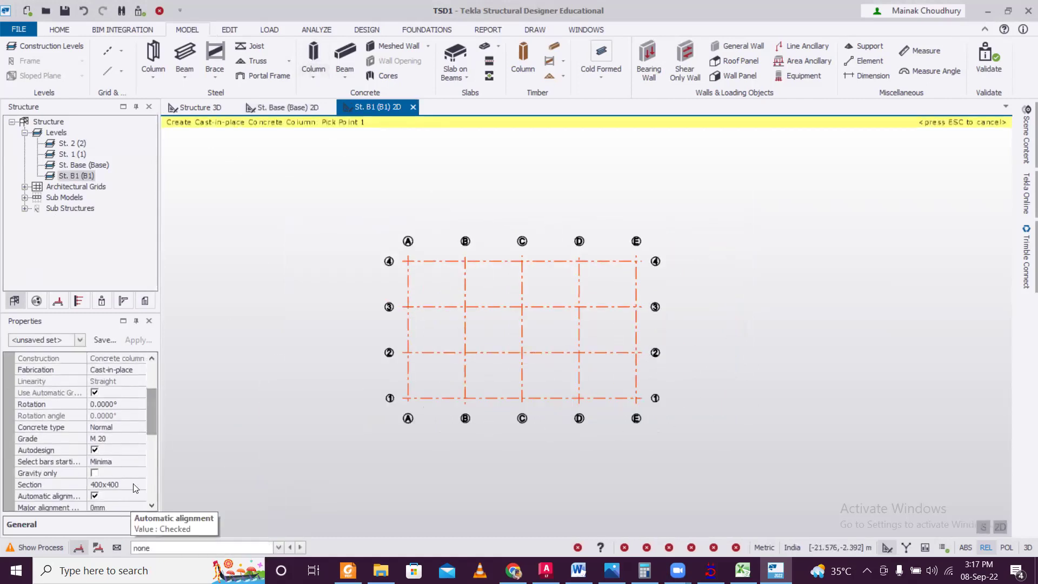
{"action": "left_click_drag", "start_coordinate": [308, 233], "coordinate": [740, 463]}
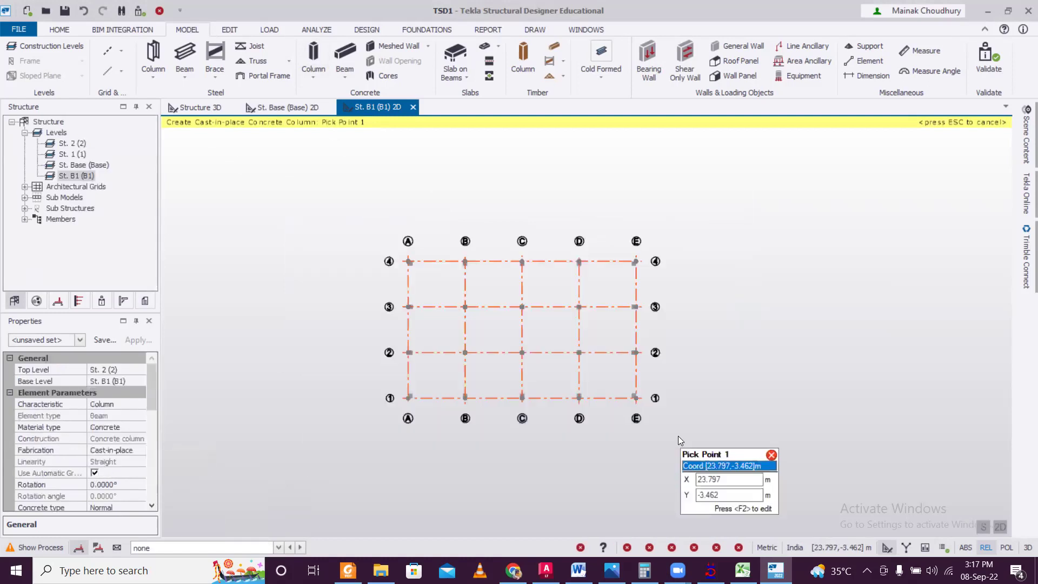
{"action": "scroll", "coordinate": [648, 416], "scroll_direction": "up", "scroll_amount": 2}
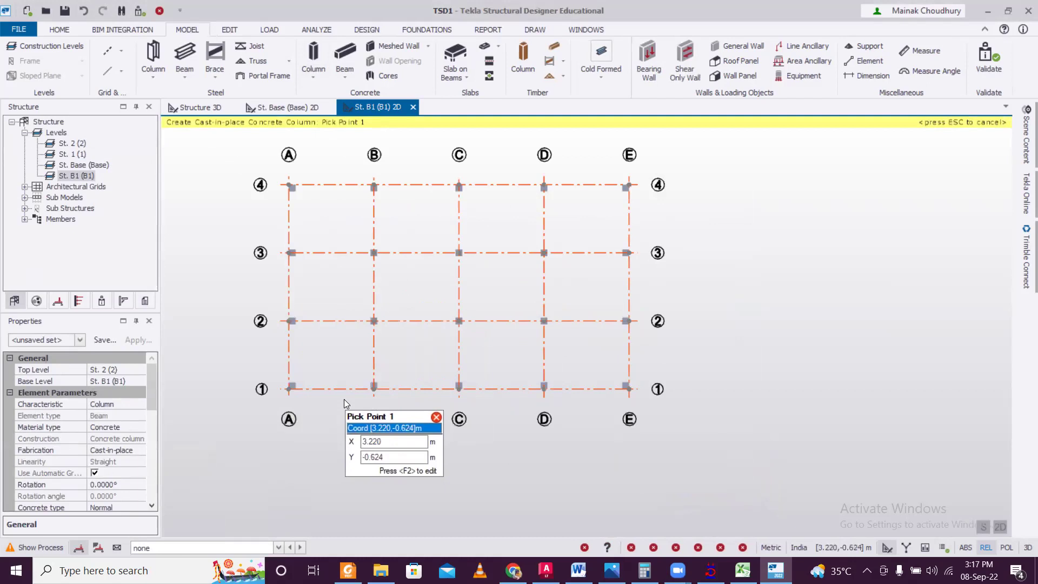
Undo the placement of the concrete columns on St. B1.
{"action": "key", "text": "ctrl+z"}
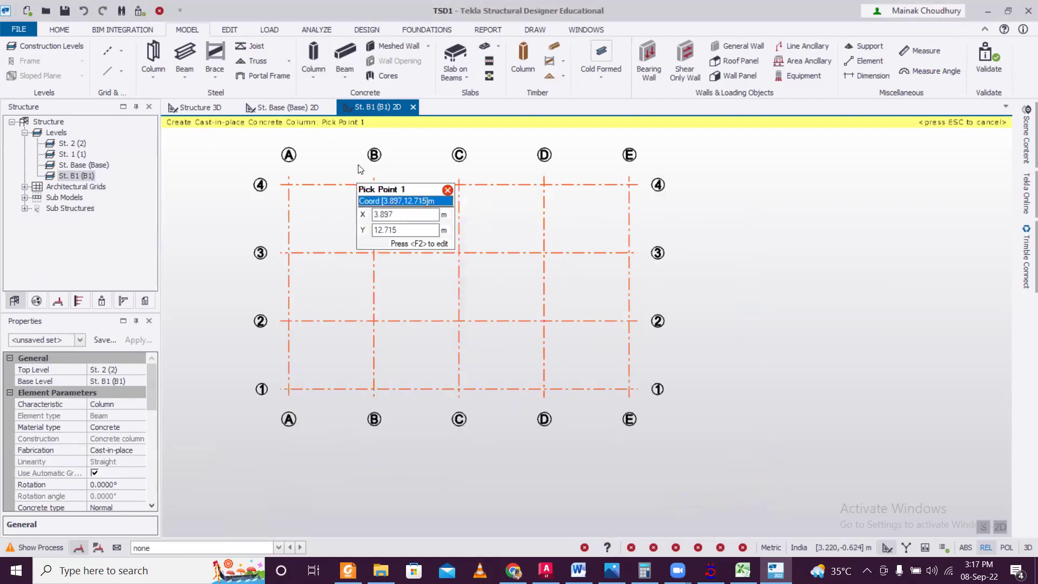
{"action": "left_click_drag", "start_coordinate": [507, 370], "coordinate": [581, 442]}
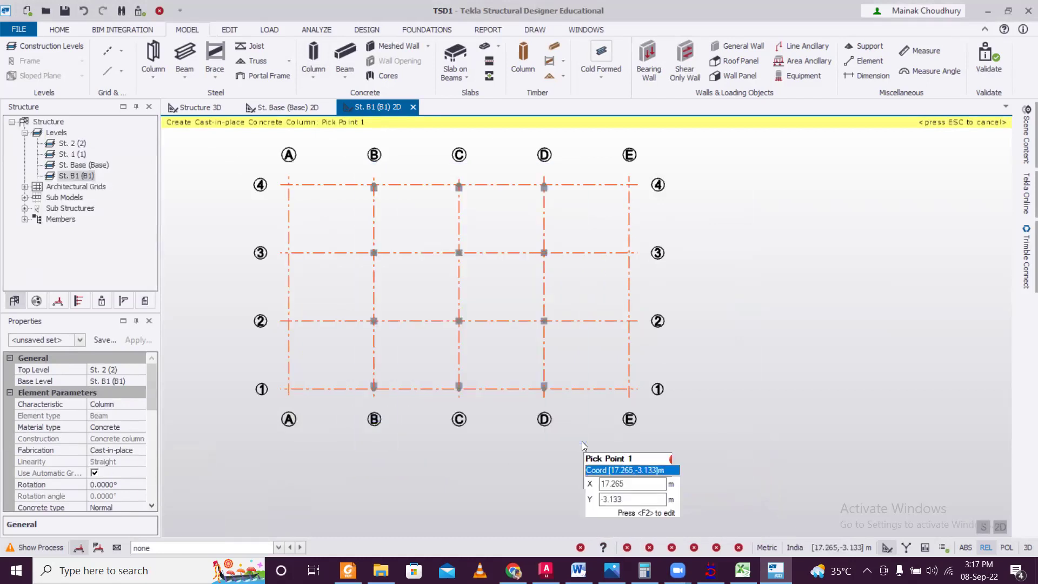
{"action": "scroll", "coordinate": [359, 186], "scroll_direction": "up", "scroll_amount": 4}
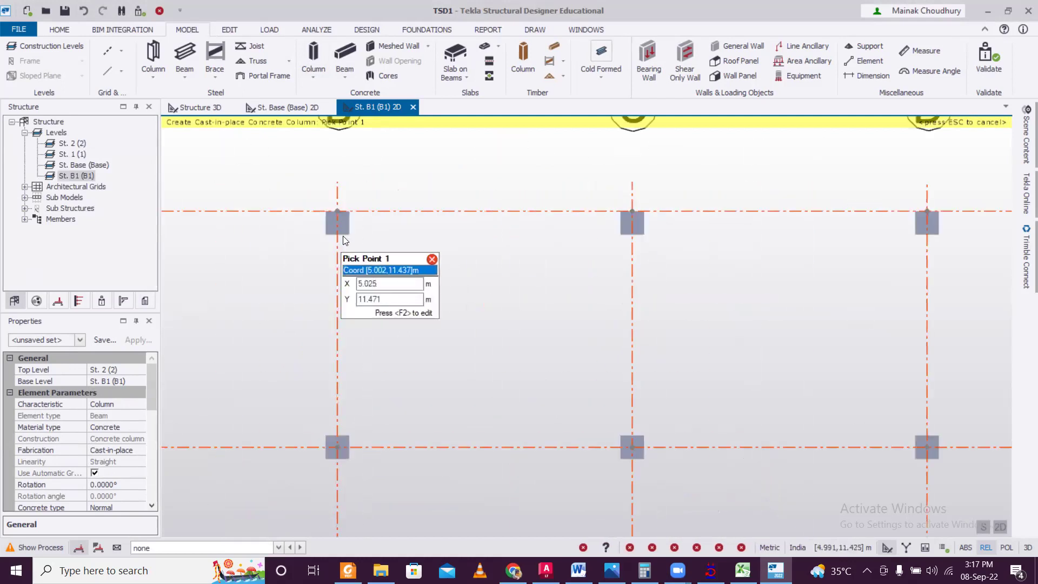
{"action": "scroll", "coordinate": [415, 253], "scroll_direction": "down", "scroll_amount": 4}
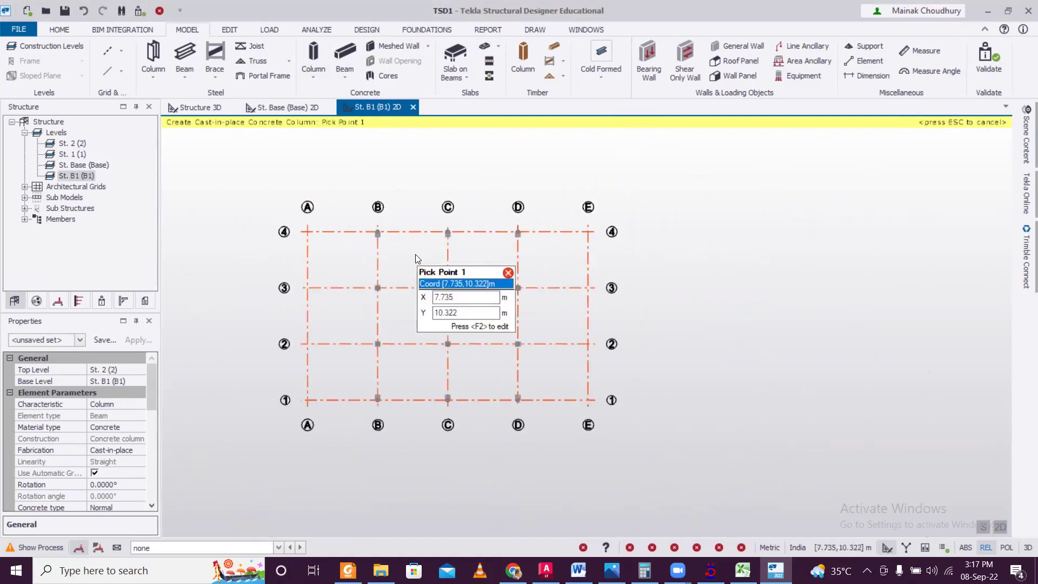
{"action": "key", "text": "ctrl+z"}
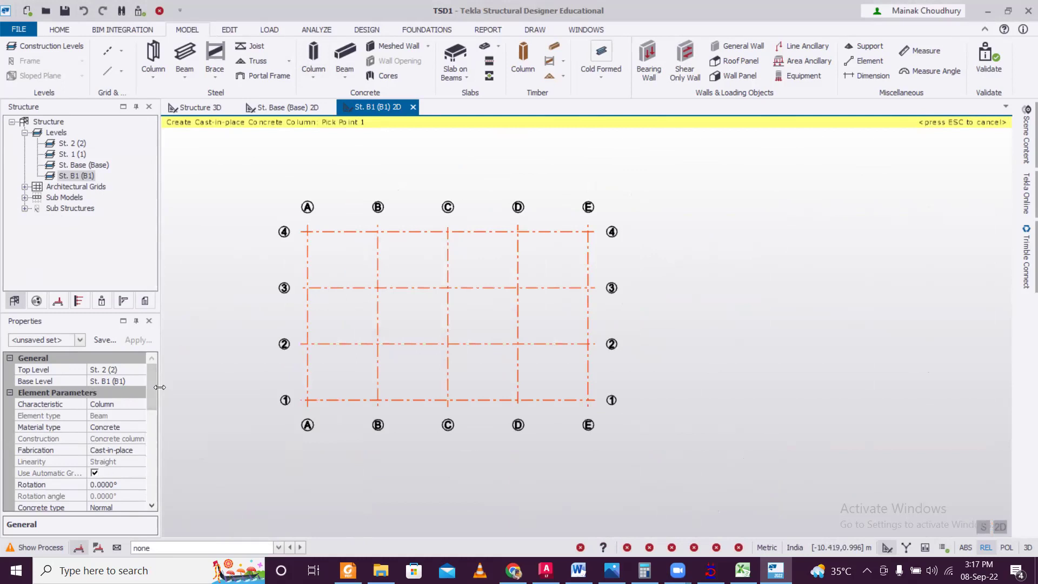
Turn off automatic alignment and place 400x400 concrete columns at all grid intersections A to E and 1 to 4, checking them in 3D.
{"action": "left_click_drag", "start_coordinate": [155, 393], "coordinate": [154, 424]}
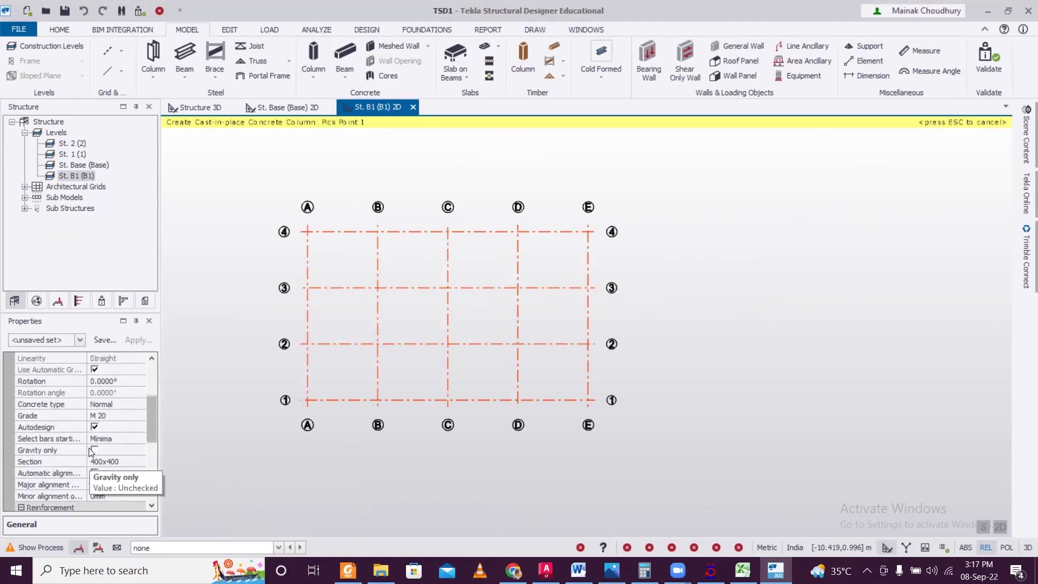
{"action": "left_click", "coordinate": [95, 473]}
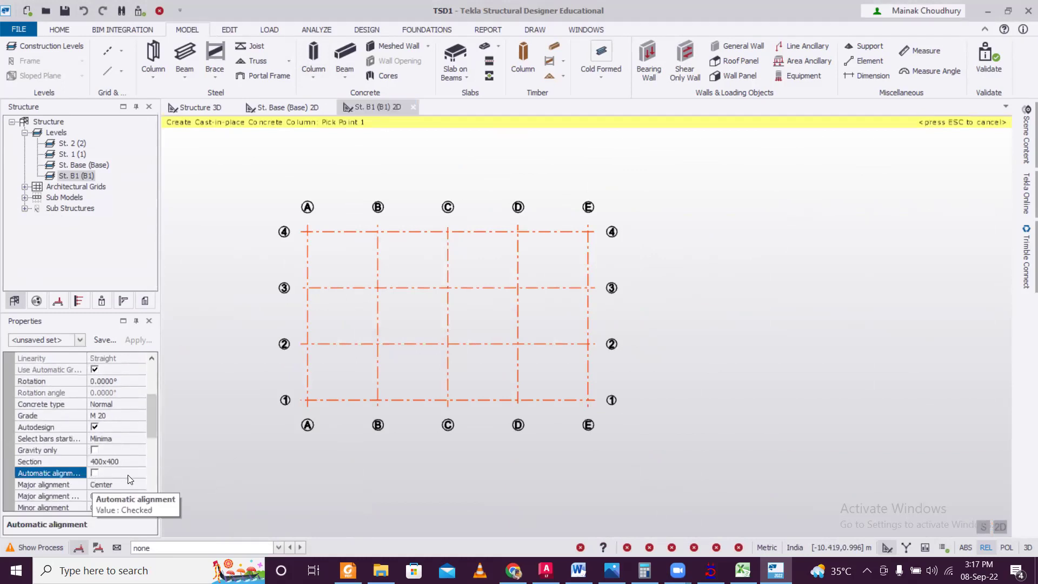
{"action": "left_click_drag", "start_coordinate": [278, 200], "coordinate": [625, 483]}
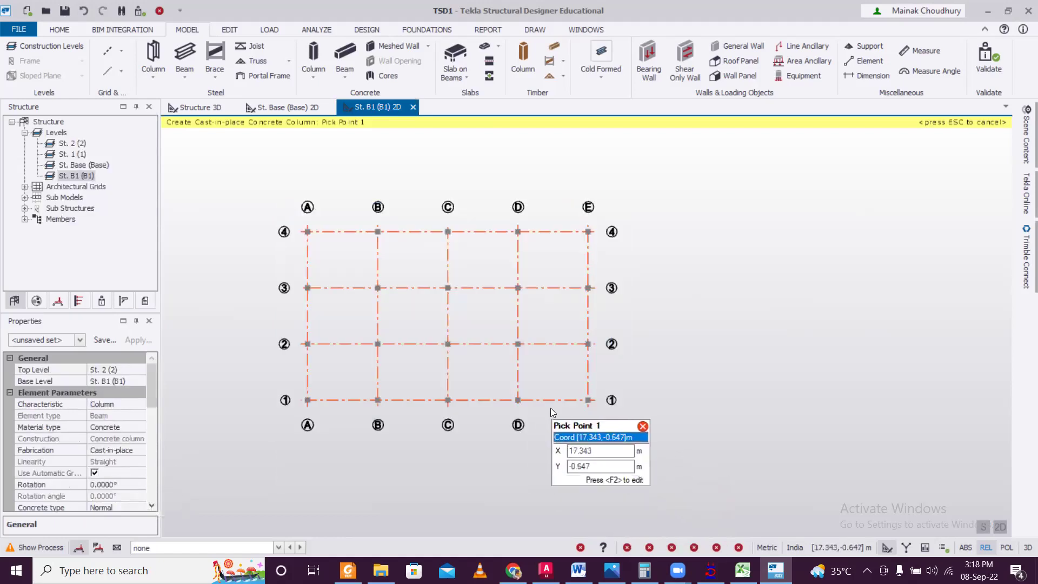
{"action": "left_click", "coordinate": [195, 107]}
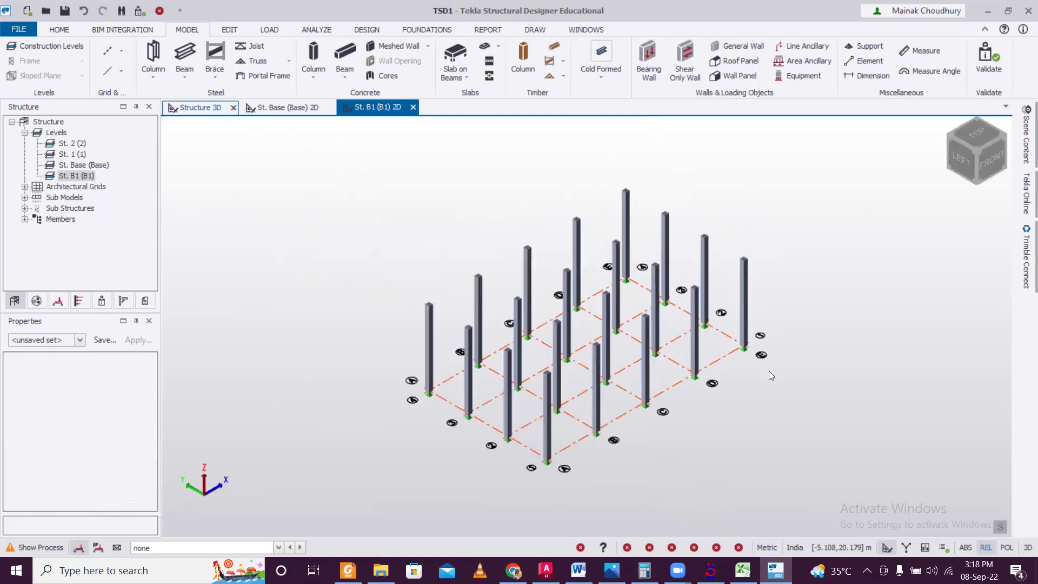
Create cast-in-place concrete beams along all grid lines on the St. Base level and inspect them in the 3D structure view.
{"action": "left_click", "coordinate": [287, 107]}
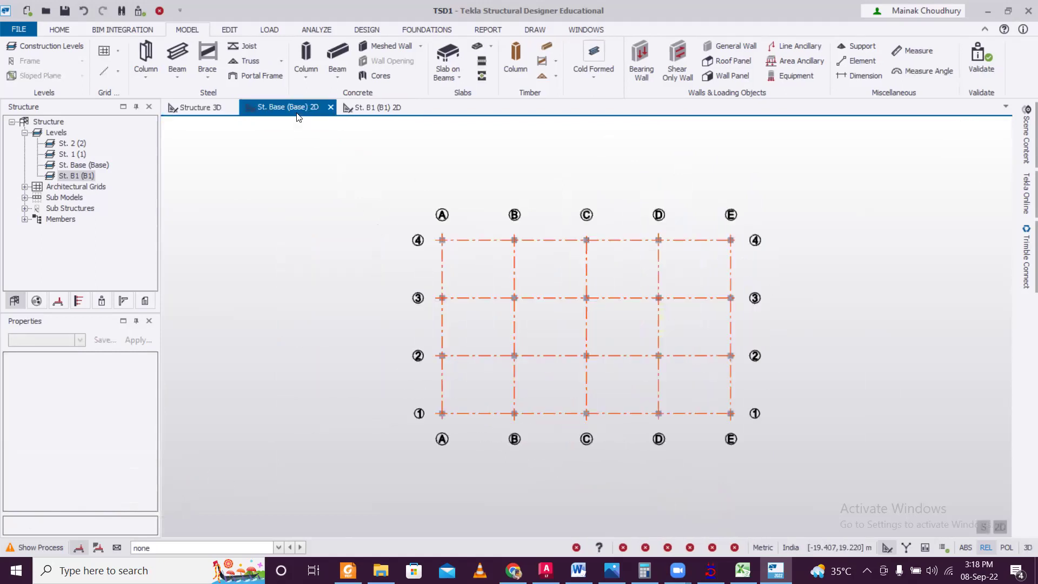
{"action": "left_click", "coordinate": [337, 54]}
{"action": "left_click_drag", "start_coordinate": [159, 393], "coordinate": [162, 454]}
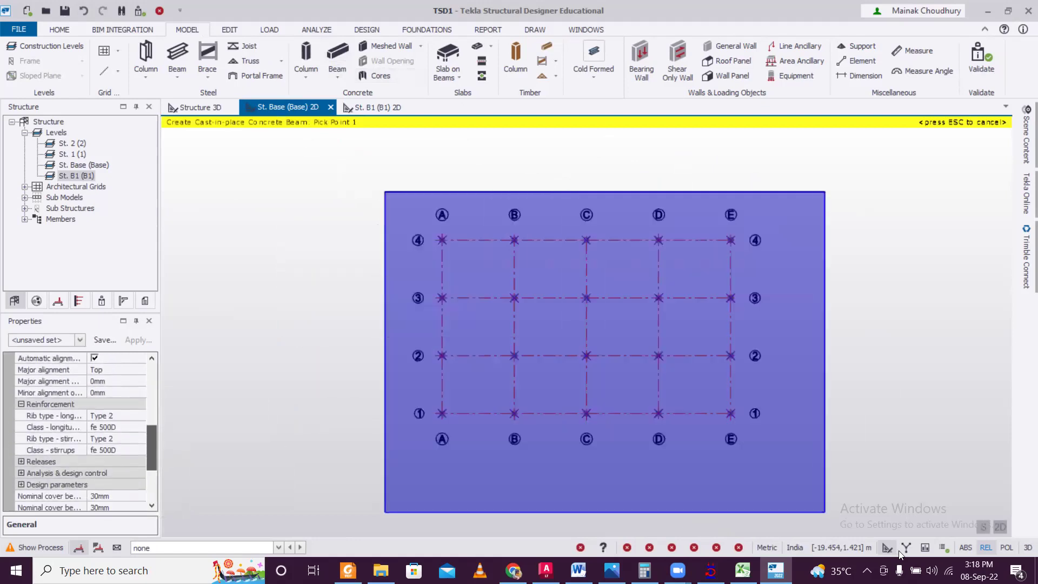
{"action": "left_click_drag", "start_coordinate": [900, 554], "coordinate": [901, 552]}
{"action": "left_click_drag", "start_coordinate": [832, 547], "coordinate": [833, 547]}
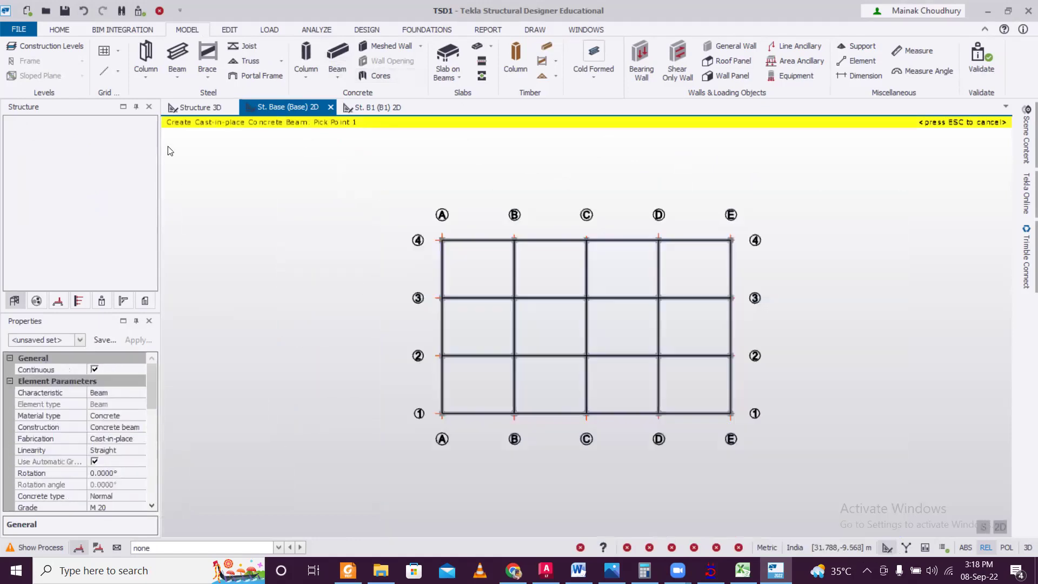
{"action": "left_click", "coordinate": [198, 108]}
{"action": "middle_click_drag", "start_coordinate": [669, 454], "coordinate": [718, 438]}
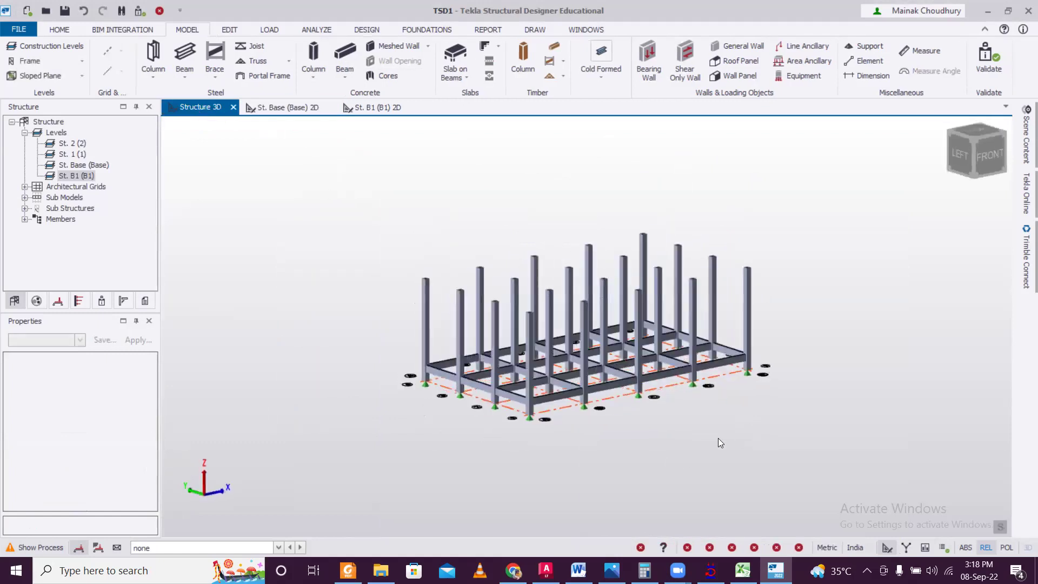
Open the 2D view of level St. 1 and create cast-in-place concrete beams along all its grid lines.
{"action": "double_click", "coordinate": [78, 155]}
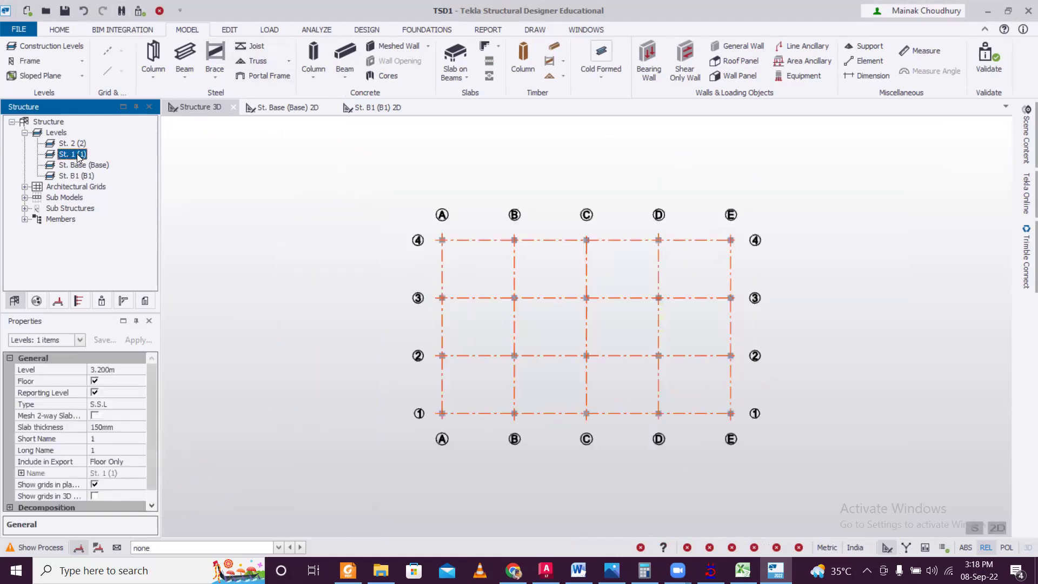
{"action": "left_click", "coordinate": [344, 58]}
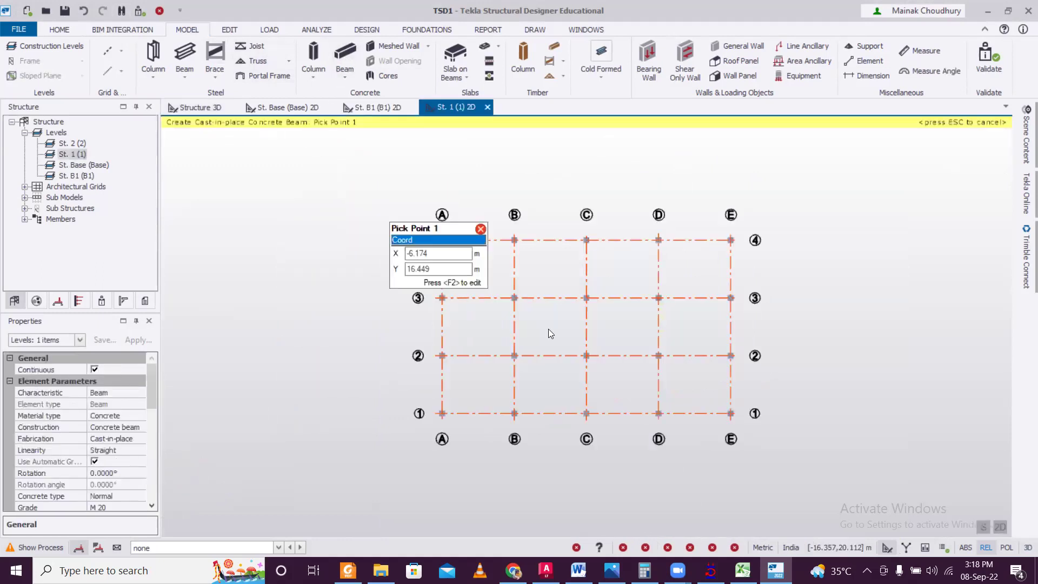
{"action": "left_click_drag", "start_coordinate": [353, 176], "coordinate": [833, 477]}
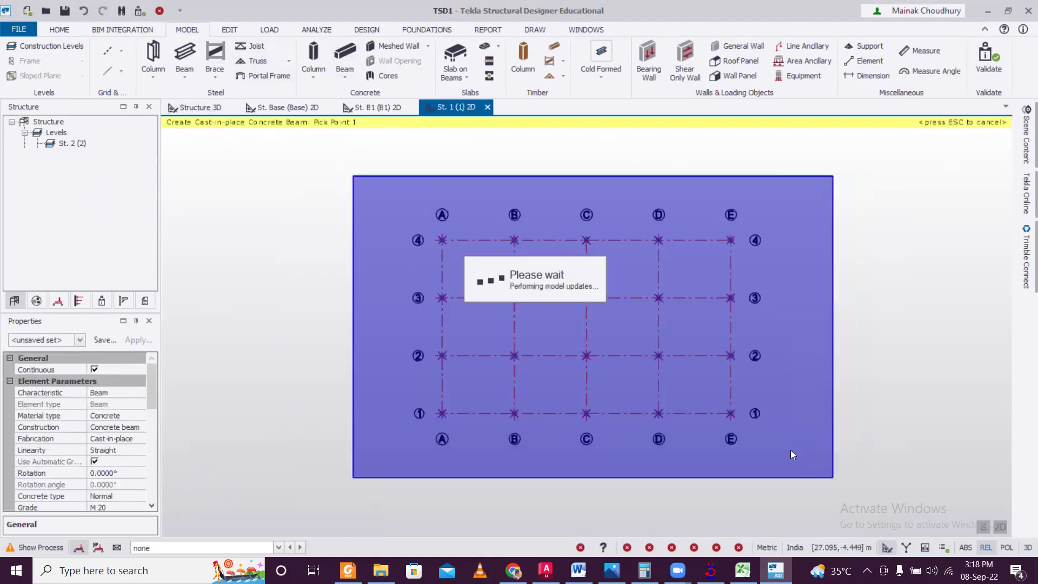
Create slab items in all bays between the beams of St. 1 and check them in the 3D structure view.
{"action": "left_click", "coordinate": [455, 60]}
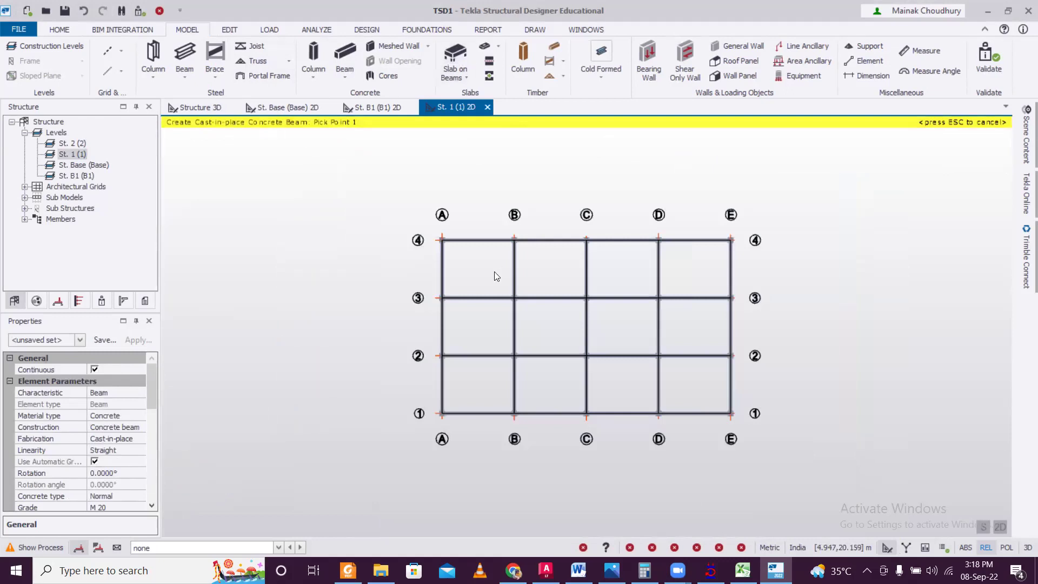
{"action": "left_click", "coordinate": [494, 339]}
{"action": "left_click", "coordinate": [492, 367]}
{"action": "left_click", "coordinate": [541, 395]}
{"action": "left_click", "coordinate": [541, 330]}
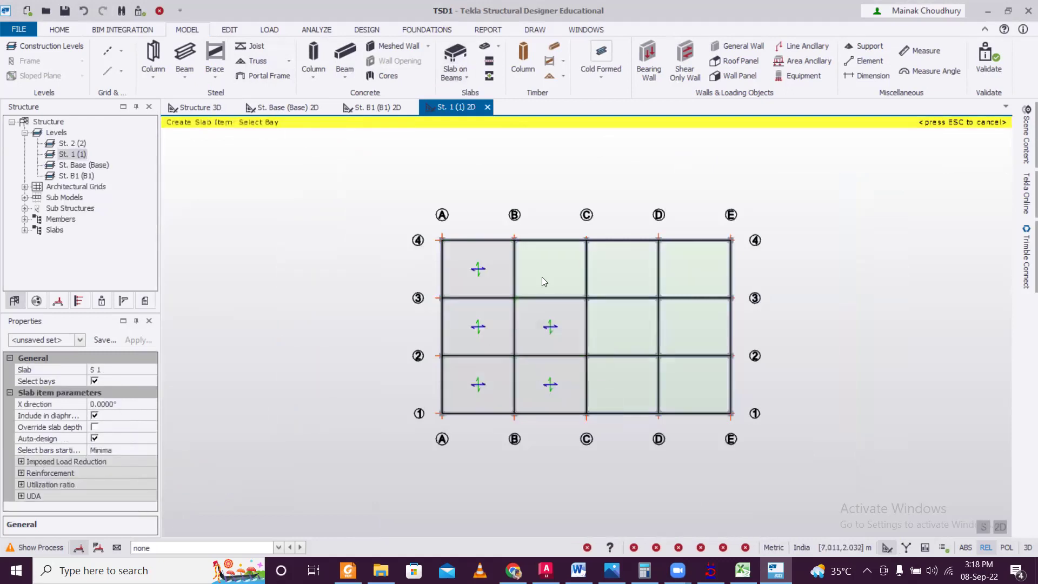
{"action": "left_click", "coordinate": [541, 276]}
{"action": "left_click", "coordinate": [632, 292]}
{"action": "left_click", "coordinate": [632, 330]}
{"action": "left_click", "coordinate": [651, 382]}
{"action": "left_click", "coordinate": [683, 373]}
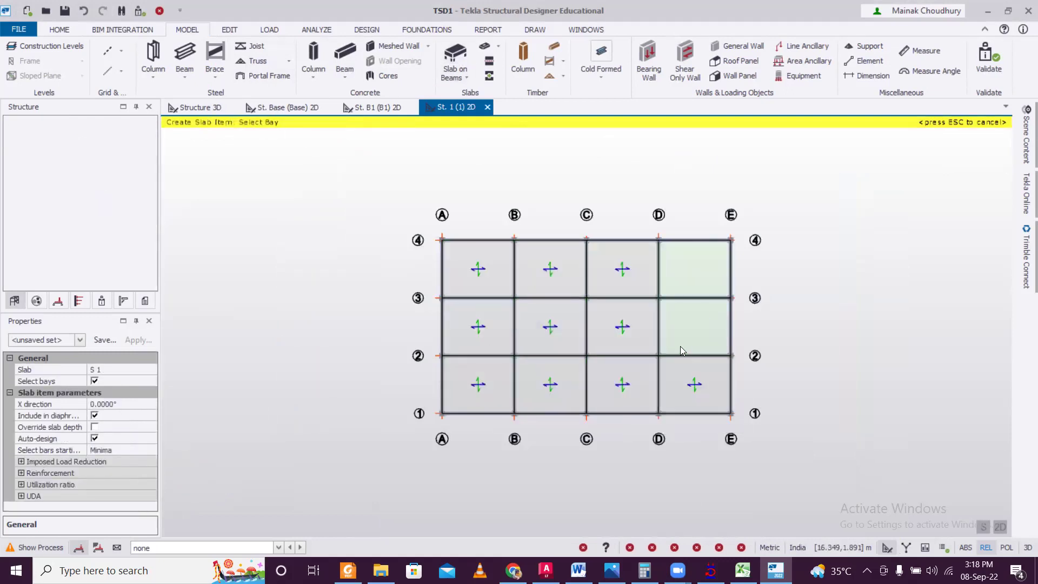
{"action": "left_click", "coordinate": [685, 279]}
{"action": "left_click", "coordinate": [205, 108]}
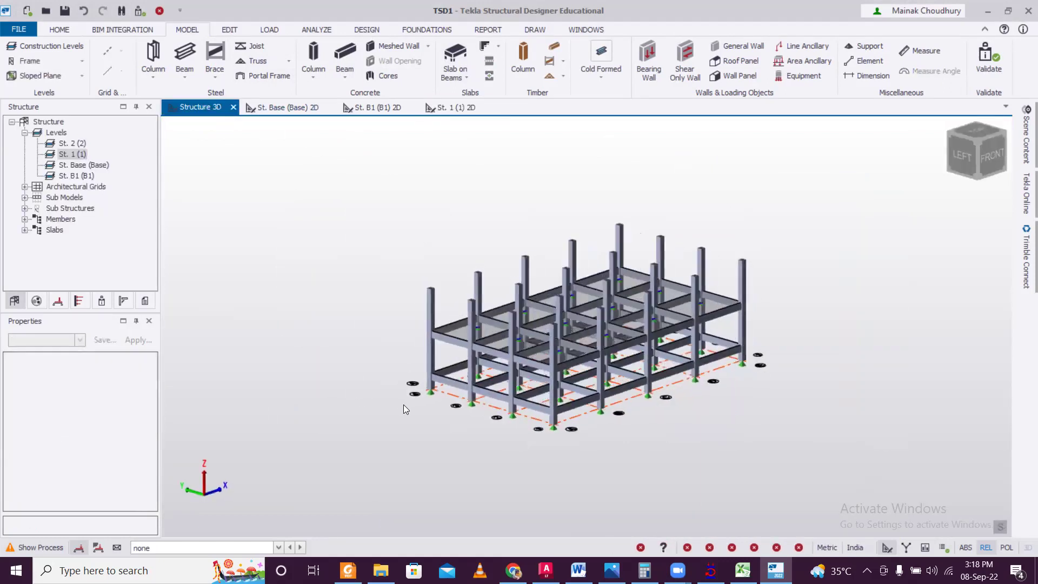
Set level 1 as the source of construction level 2 and accept the construction levels.
{"action": "left_click", "coordinate": [62, 50]}
{"action": "left_click", "coordinate": [564, 241]}
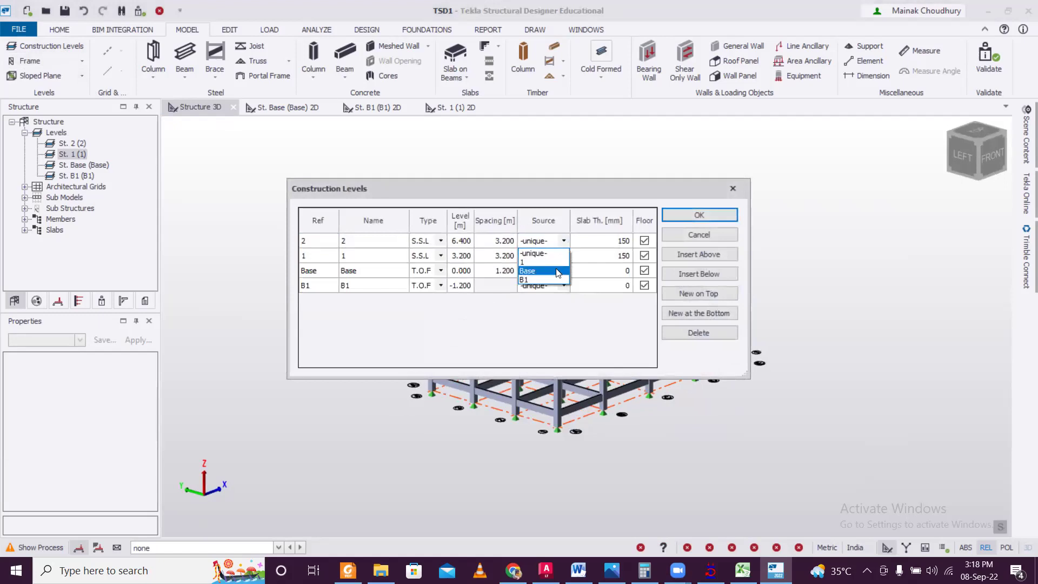
{"action": "left_click", "coordinate": [564, 260]}
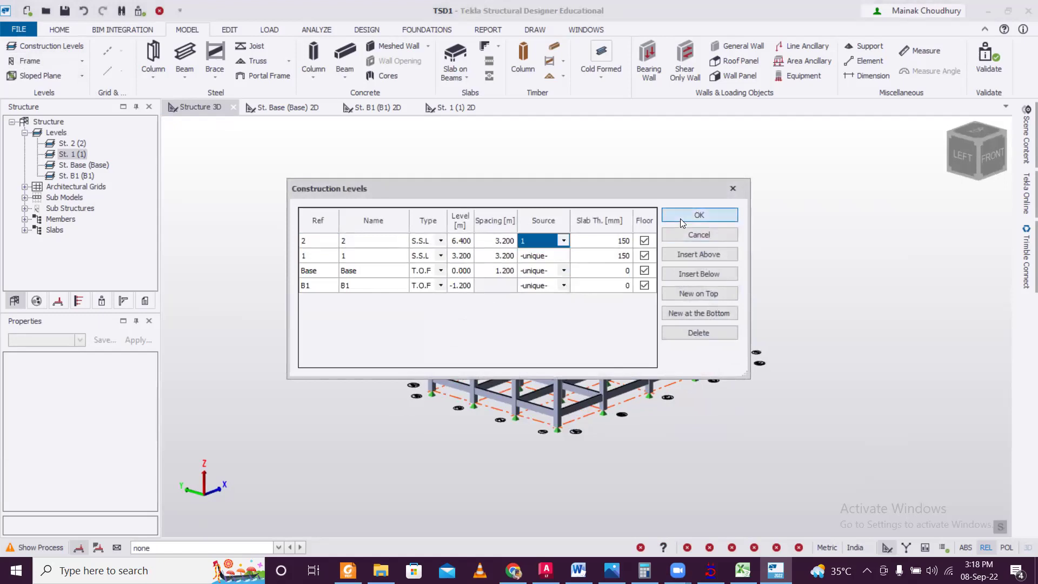
{"action": "left_click", "coordinate": [680, 218]}
Reopen the construction levels, set the source of level 2 to -unique- and accept.
{"action": "left_click", "coordinate": [52, 47]}
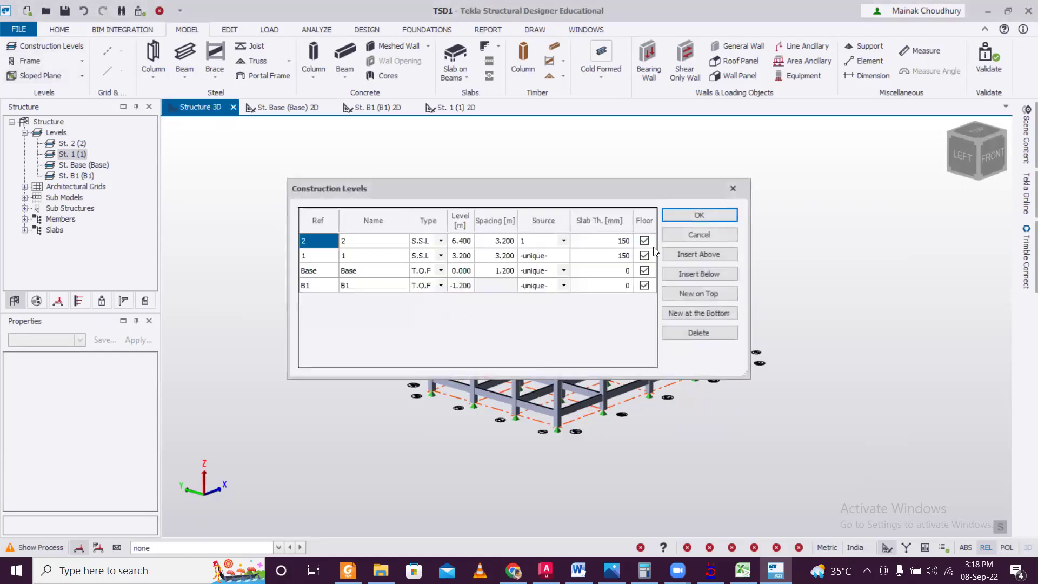
{"action": "left_click", "coordinate": [564, 241]}
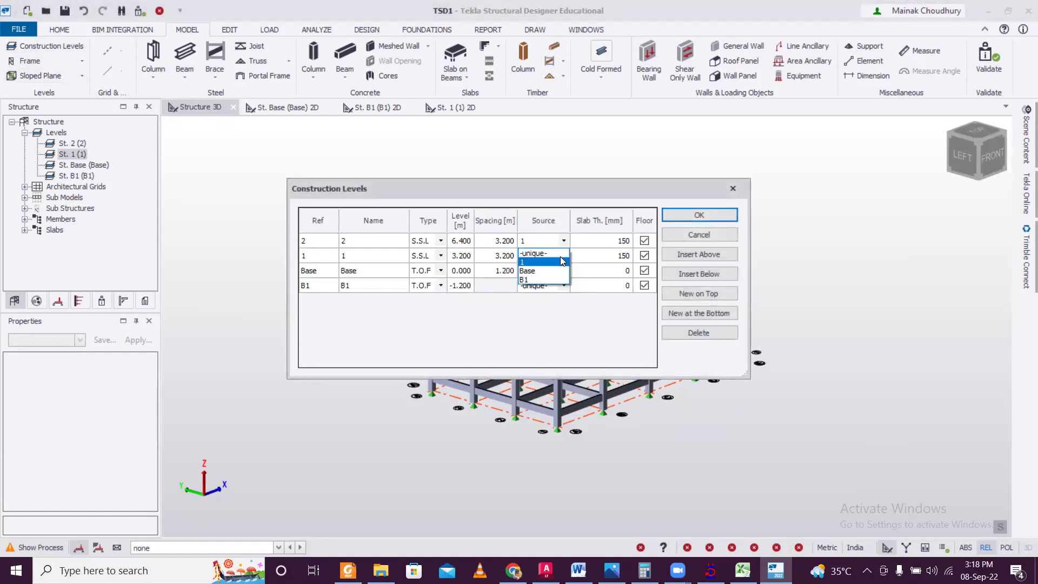
{"action": "left_click", "coordinate": [560, 252]}
{"action": "left_click", "coordinate": [670, 215]}
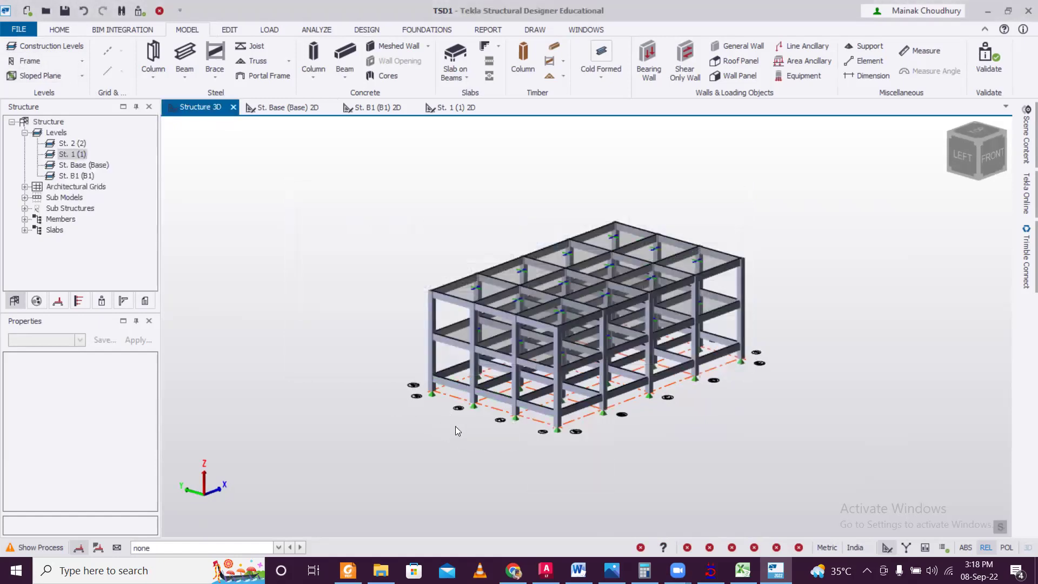
Select the supports at the column bases in the 3D view and open their Mx restraint options.
{"action": "middle_click_drag", "start_coordinate": [455, 426], "coordinate": [610, 399]}
{"action": "scroll", "coordinate": [599, 388], "scroll_direction": "up", "scroll_amount": 3}
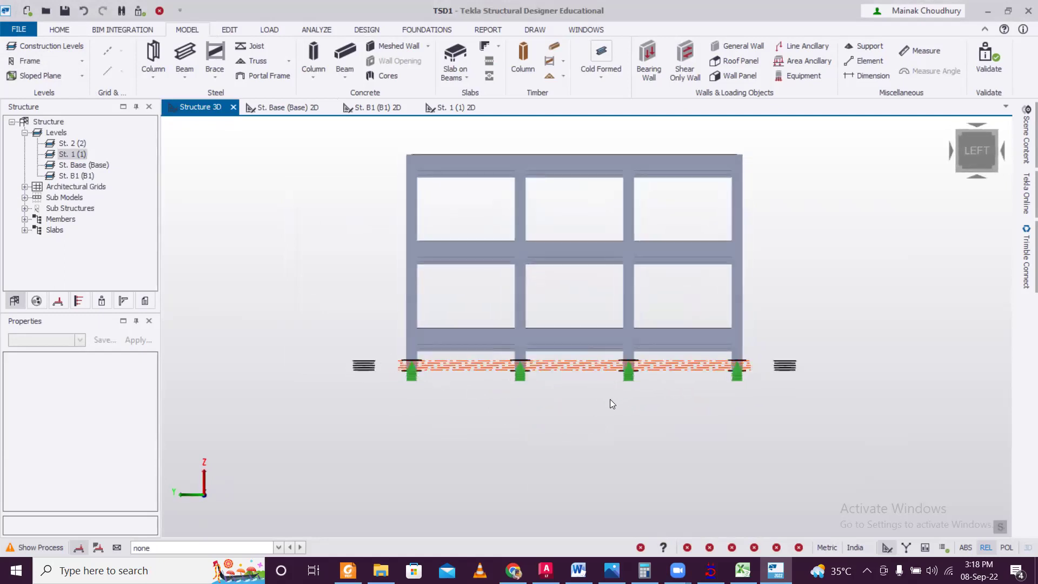
{"action": "scroll", "coordinate": [642, 399], "scroll_direction": "up", "scroll_amount": 2}
{"action": "scroll", "coordinate": [644, 399], "scroll_direction": "up", "scroll_amount": 1}
{"action": "left_click_drag", "start_coordinate": [872, 432], "coordinate": [218, 357]}
{"action": "middle_click_drag", "start_coordinate": [217, 358], "coordinate": [324, 427]}
{"action": "left_click", "coordinate": [141, 427]}
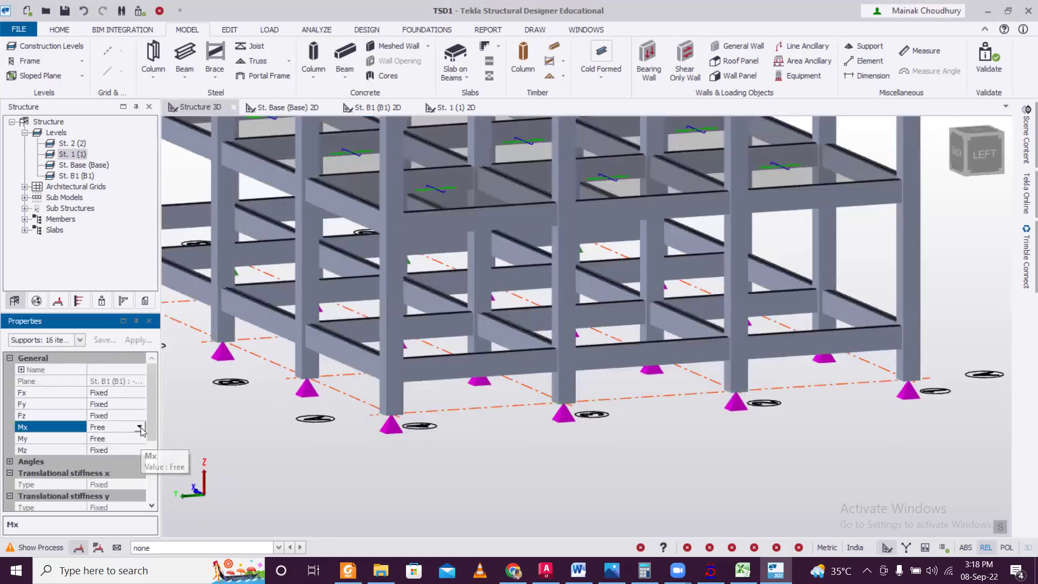
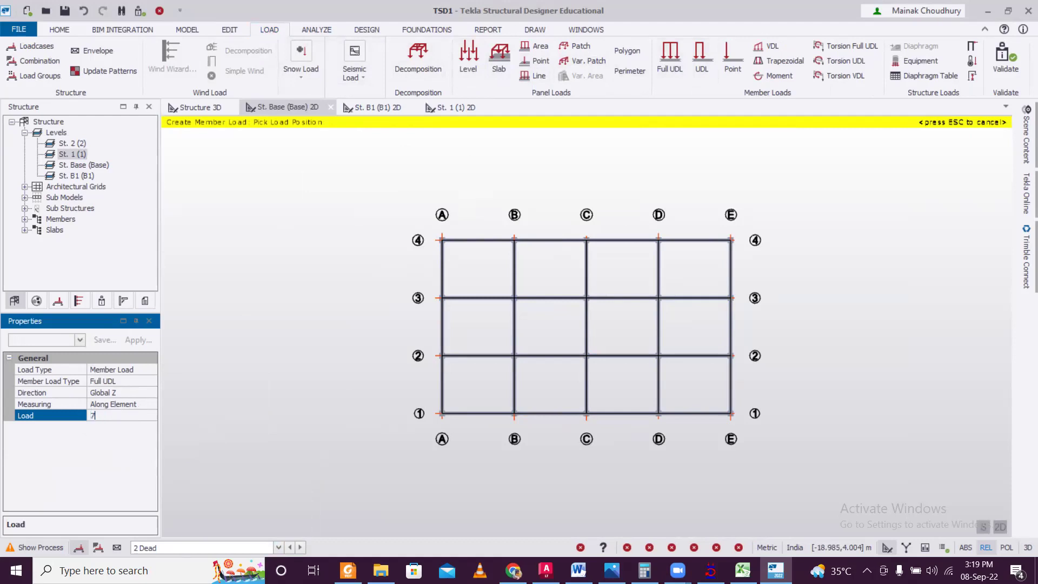
Apply a 7 kN/m full UDL in the 2 Dead loadcase to the perimeter beams of St. Base.
{"action": "key", "text": "Return"}
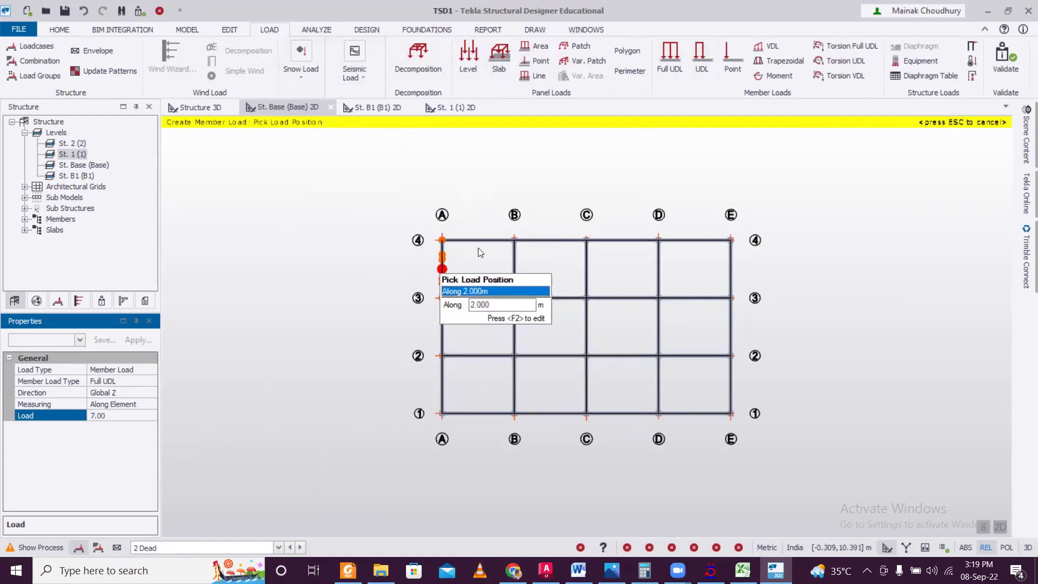
{"action": "left_click", "coordinate": [485, 241]}
{"action": "left_click", "coordinate": [556, 241]}
{"action": "left_click", "coordinate": [638, 243]}
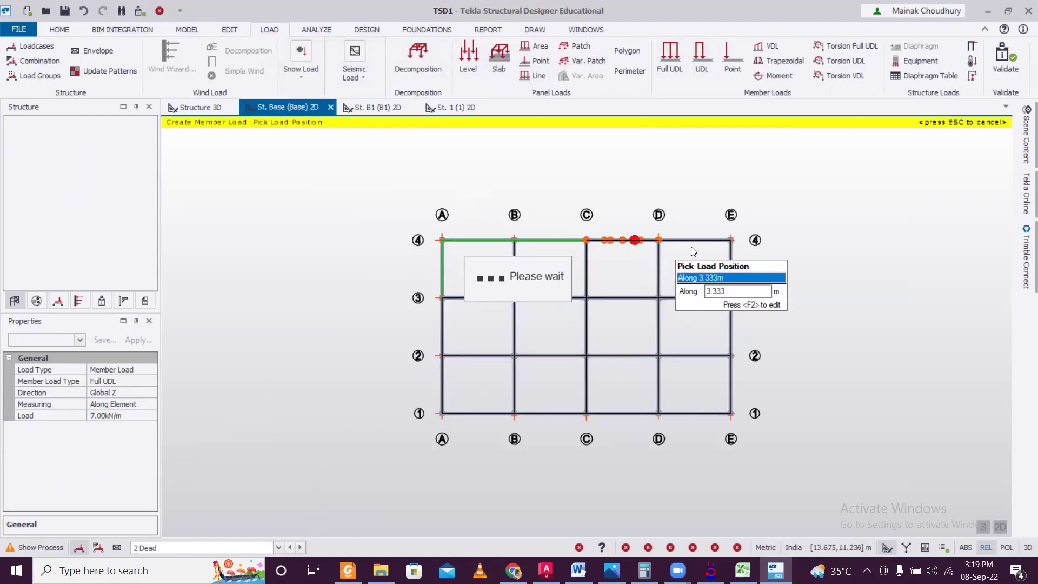
{"action": "left_click", "coordinate": [727, 254]}
{"action": "left_click", "coordinate": [731, 273]}
{"action": "left_click", "coordinate": [730, 329]}
{"action": "left_click", "coordinate": [731, 385]}
{"action": "left_click", "coordinate": [688, 414]}
{"action": "left_click", "coordinate": [553, 414]}
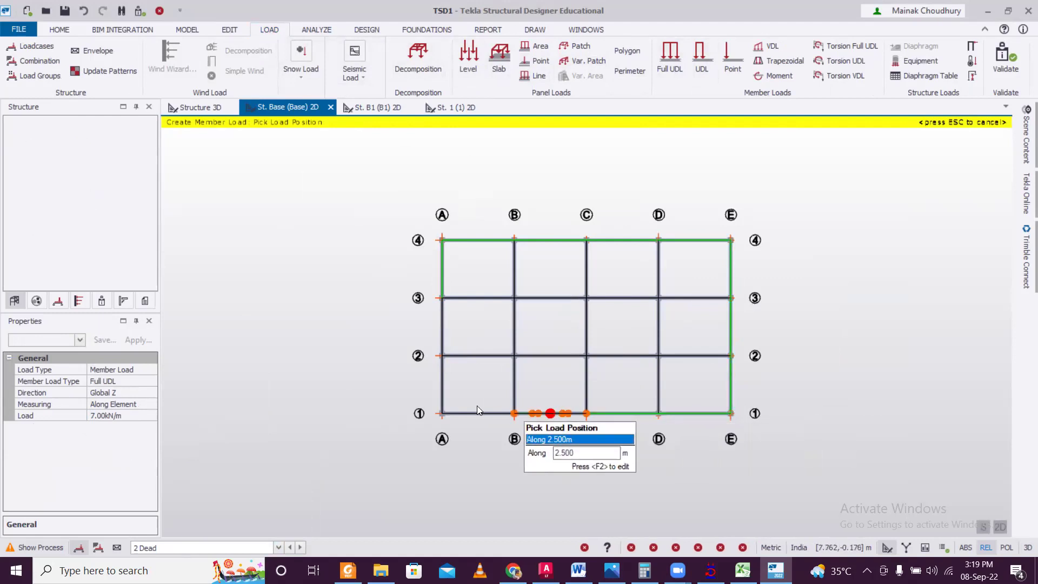
{"action": "left_click", "coordinate": [477, 412]}
{"action": "left_click", "coordinate": [470, 412]}
{"action": "left_click", "coordinate": [443, 378]}
{"action": "left_click", "coordinate": [444, 324]}
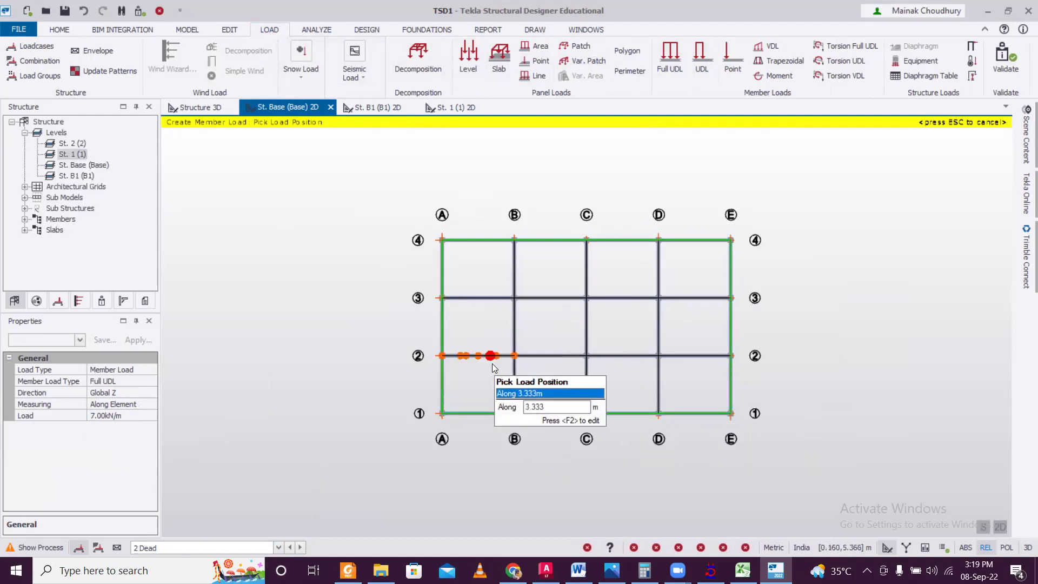
Apply the 7 kN/m full UDL to the interior beams of St. Base.
{"action": "left_click", "coordinate": [659, 373]}
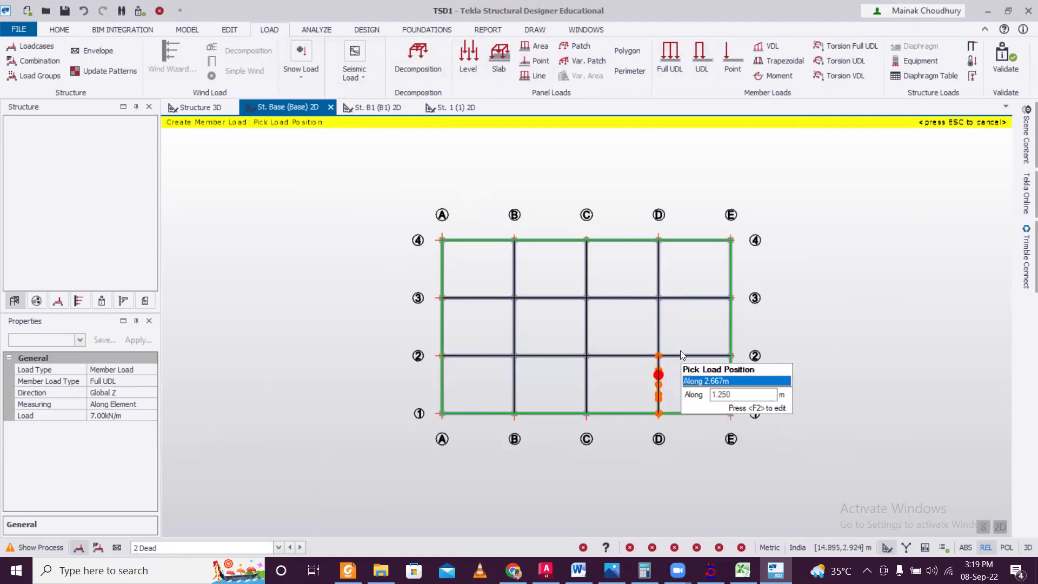
{"action": "left_click", "coordinate": [680, 299]}
{"action": "left_click", "coordinate": [658, 270]}
{"action": "left_click", "coordinate": [658, 327]}
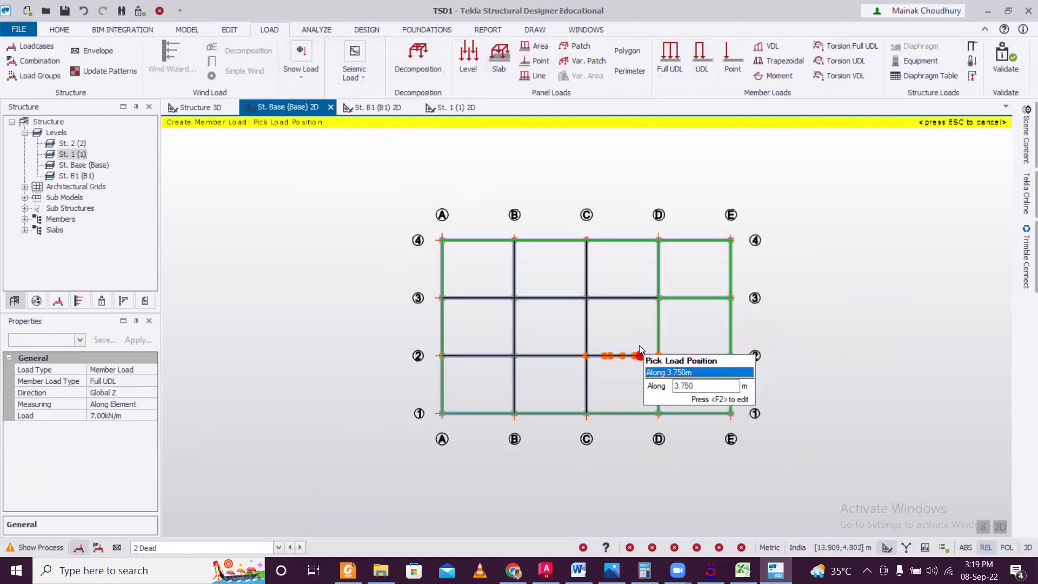
{"action": "left_click", "coordinate": [627, 340]}
{"action": "left_click", "coordinate": [621, 302]}
{"action": "left_click", "coordinate": [590, 276]}
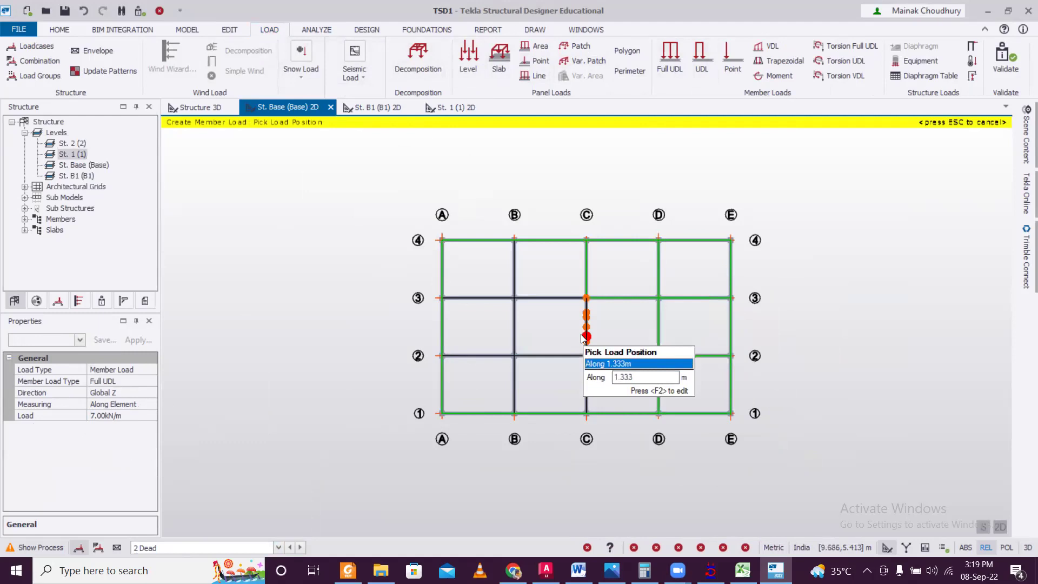
{"action": "left_click", "coordinate": [595, 381]}
{"action": "left_click", "coordinate": [586, 381]}
{"action": "left_click", "coordinate": [514, 378]}
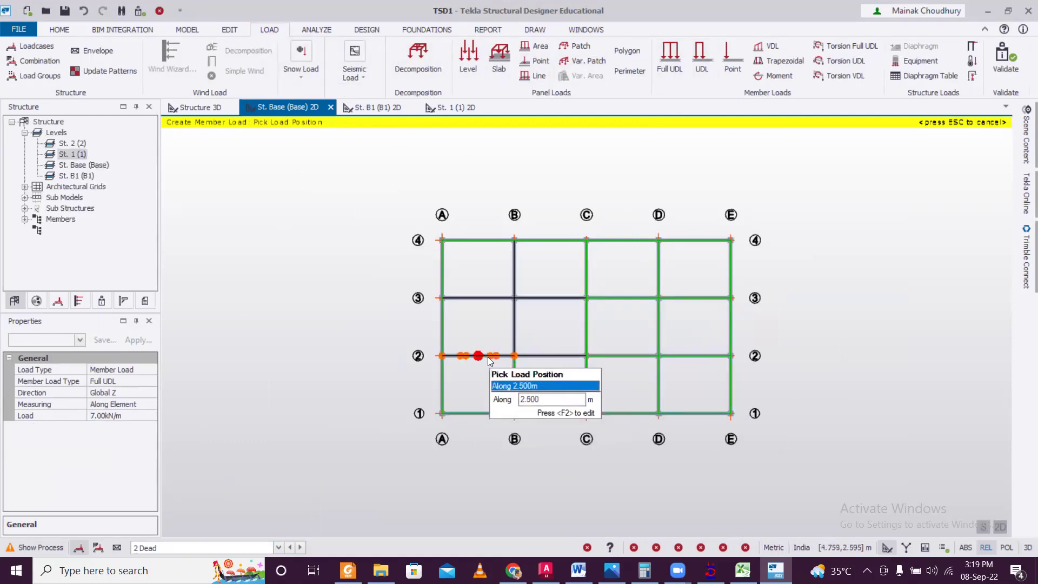
{"action": "left_click", "coordinate": [539, 353]}
{"action": "left_click", "coordinate": [534, 298]}
{"action": "left_click", "coordinate": [514, 254]}
{"action": "left_click", "coordinate": [514, 324]}
{"action": "left_click", "coordinate": [479, 298]}
Examine the 2 Dead loadcase loads on the building in the 3D structure view.
{"action": "left_click", "coordinate": [195, 107]}
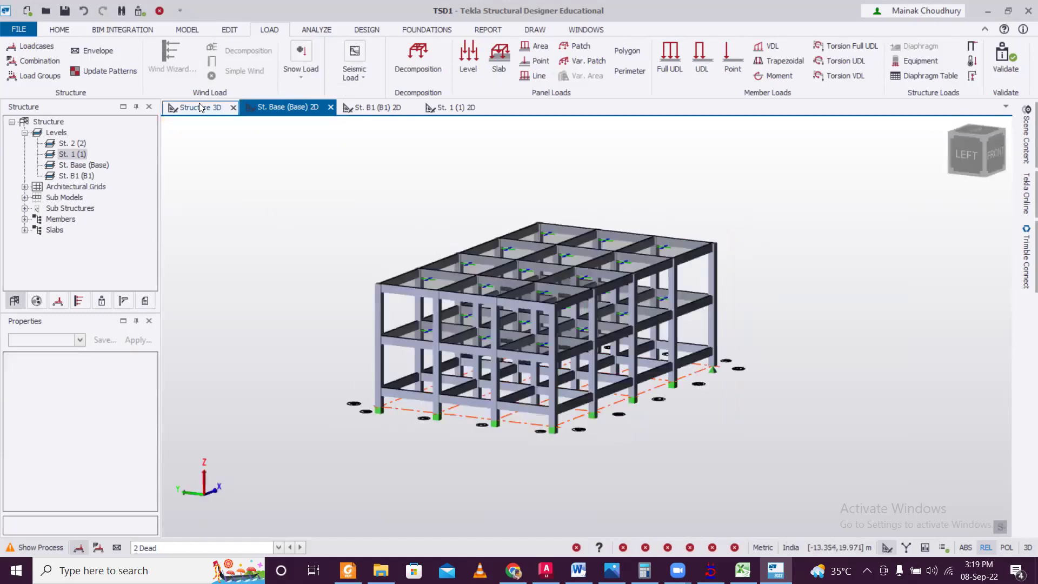
{"action": "left_click", "coordinate": [162, 548]}
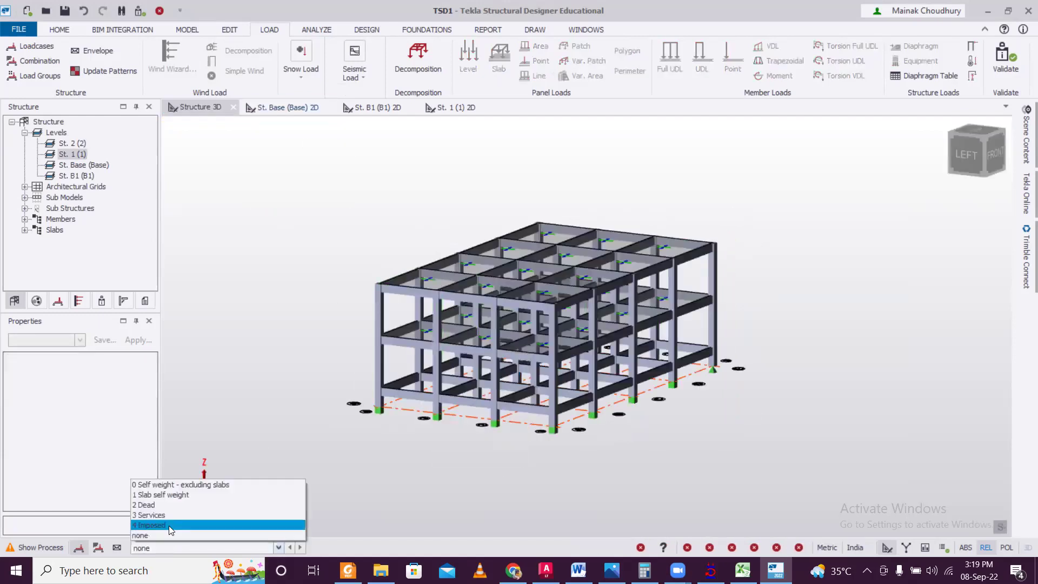
{"action": "left_click", "coordinate": [162, 504]}
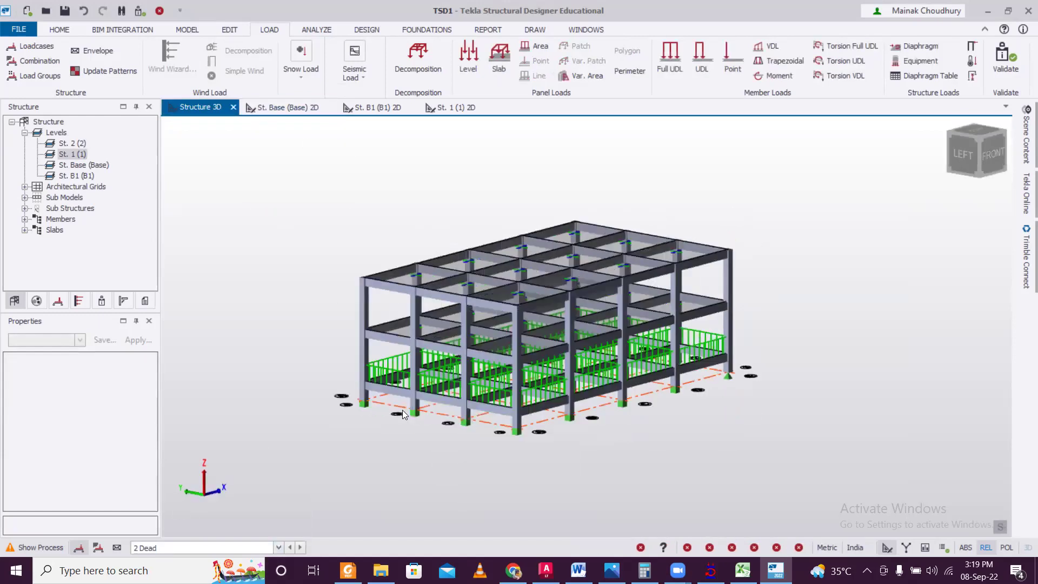
Apply a 7 kN/m full UDL in the 2 Dead loadcase to the beams of St. 1 along grid line 1.
{"action": "left_click", "coordinate": [372, 107]}
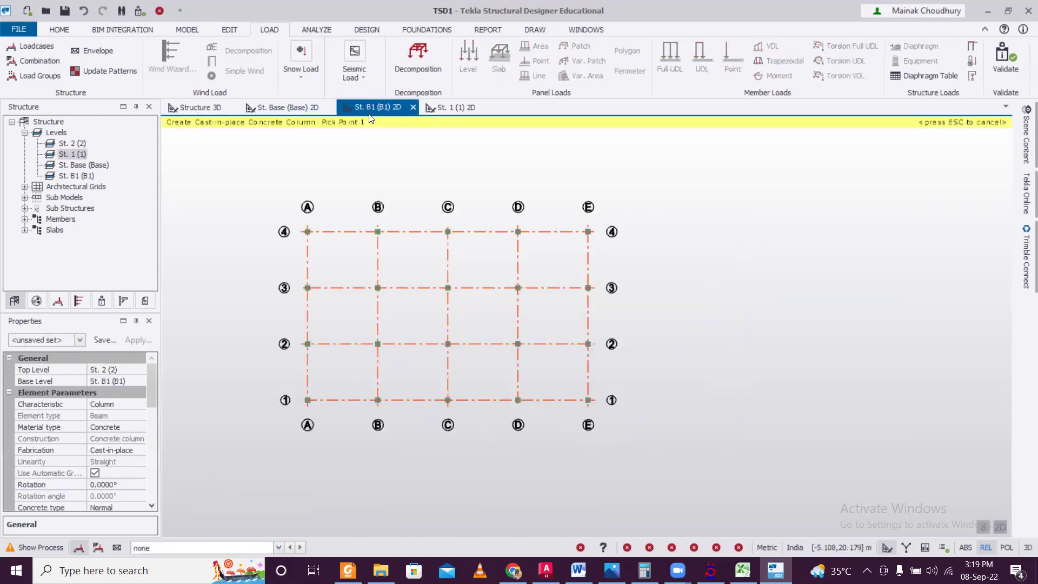
{"action": "left_click", "coordinate": [454, 108]}
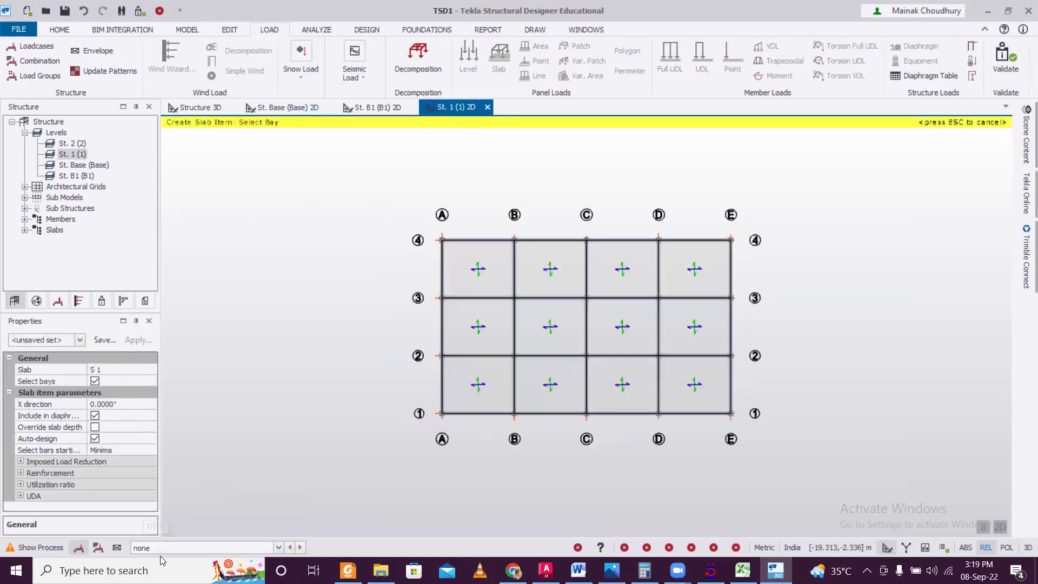
{"action": "left_click", "coordinate": [203, 547]}
{"action": "left_click", "coordinate": [425, 298]}
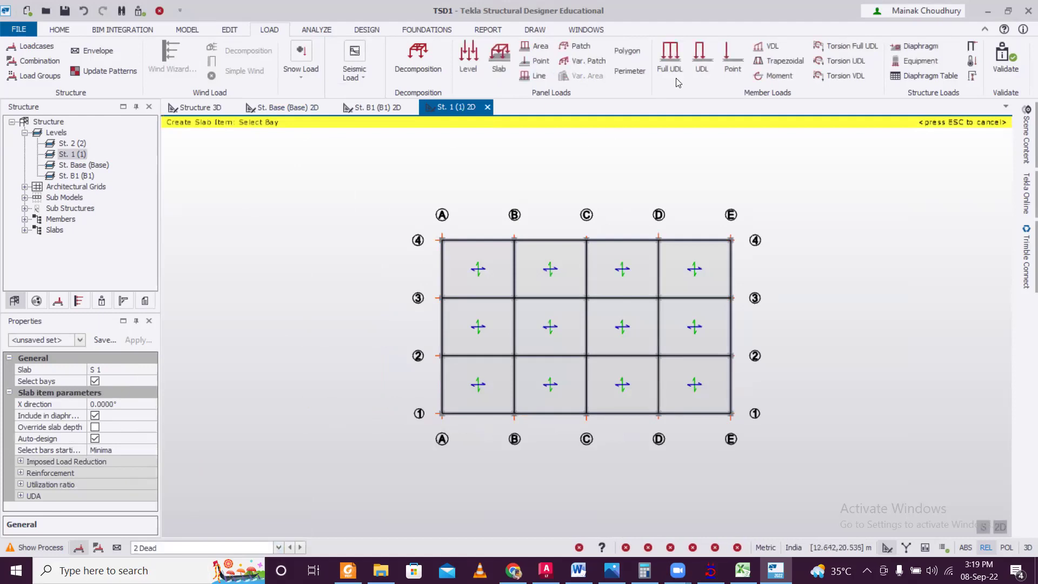
{"action": "left_click", "coordinate": [675, 54]}
{"action": "left_click", "coordinate": [138, 413]}
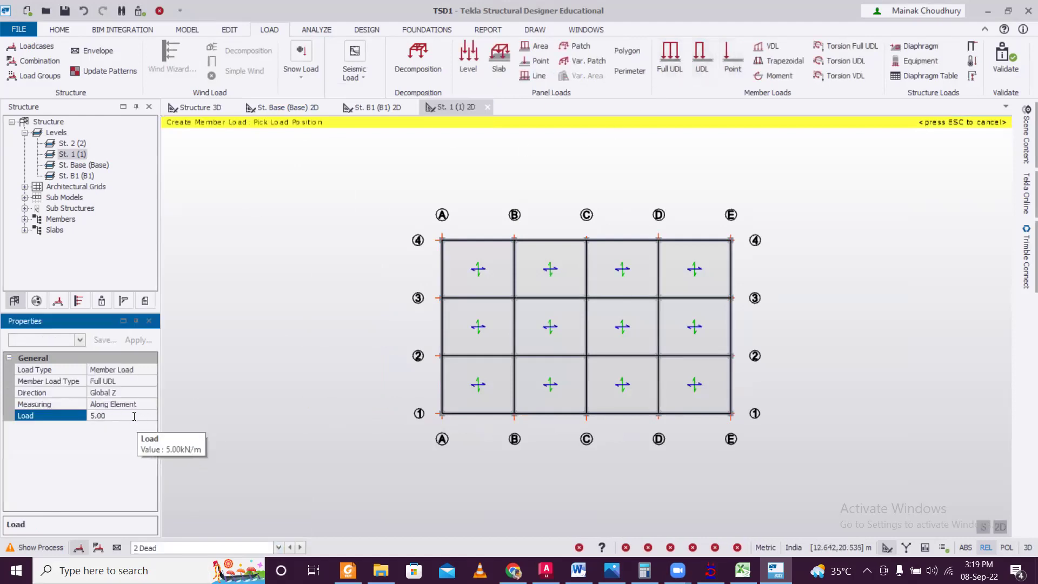
{"action": "type", "text": "7"}
{"action": "key", "text": "Return"}
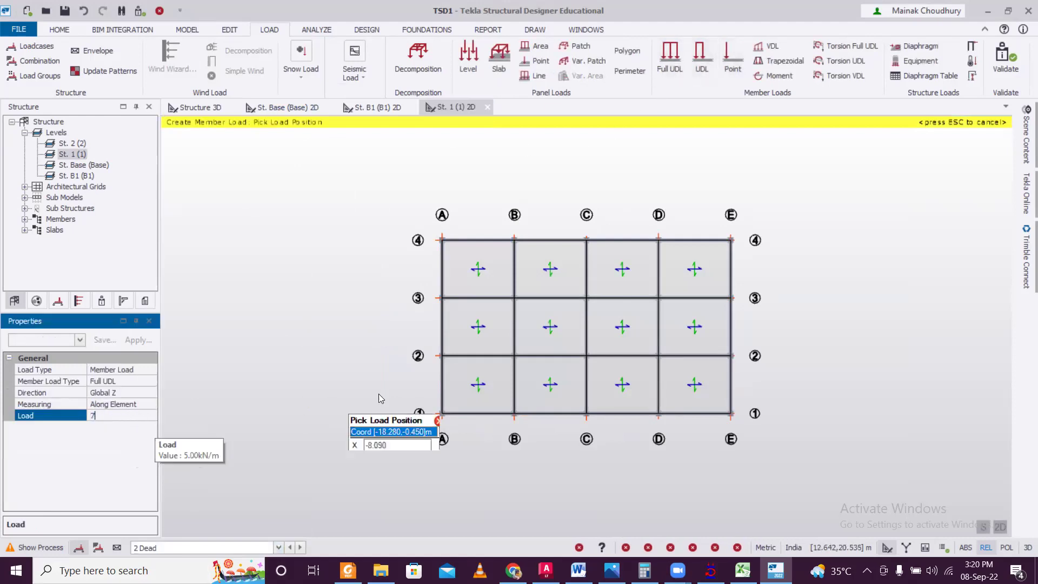
{"action": "left_click", "coordinate": [476, 406]}
{"action": "left_click", "coordinate": [487, 413]}
{"action": "left_click", "coordinate": [556, 413]}
{"action": "left_click", "coordinate": [621, 413]}
{"action": "left_click", "coordinate": [697, 413]}
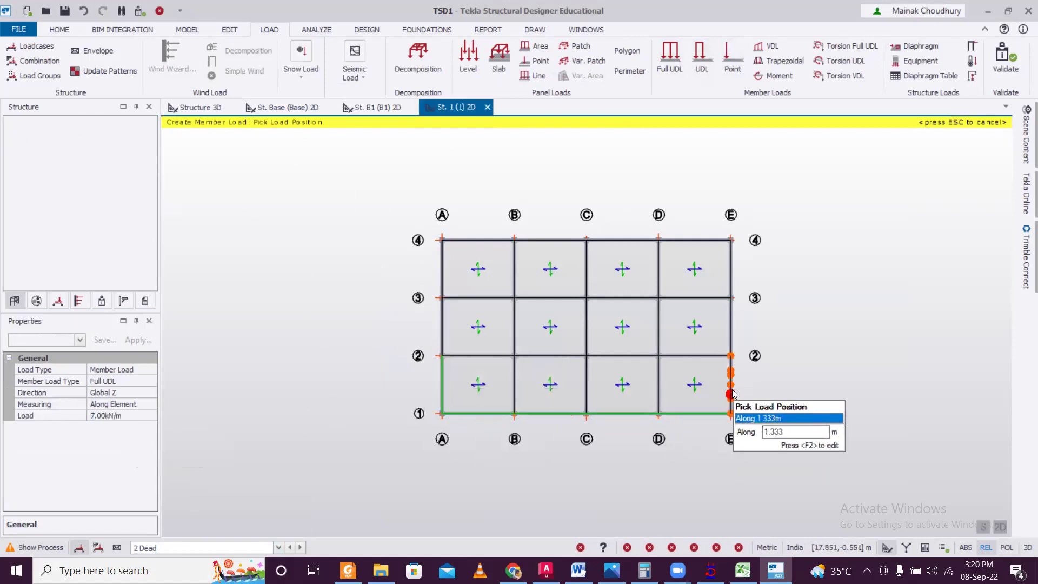
Apply the 7 kN/m full UDL to the St. 1 perimeter beams along grid lines E, 4 and A.
{"action": "left_click", "coordinate": [731, 381]}
{"action": "left_click", "coordinate": [731, 316]}
{"action": "left_click", "coordinate": [731, 265]}
{"action": "left_click", "coordinate": [702, 240]}
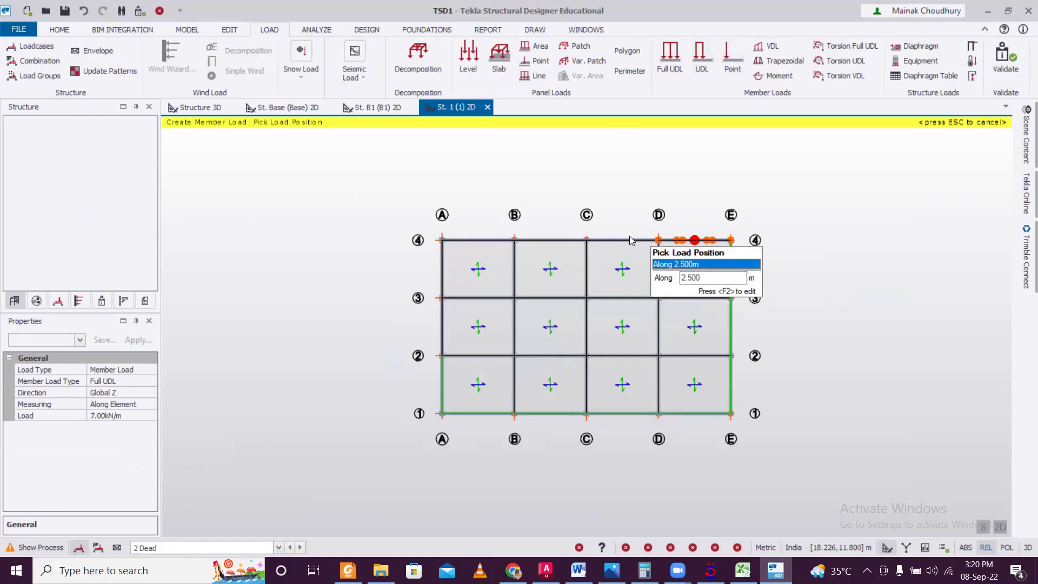
{"action": "left_click", "coordinate": [616, 240]}
{"action": "left_click", "coordinate": [540, 240]}
{"action": "left_click", "coordinate": [481, 240]}
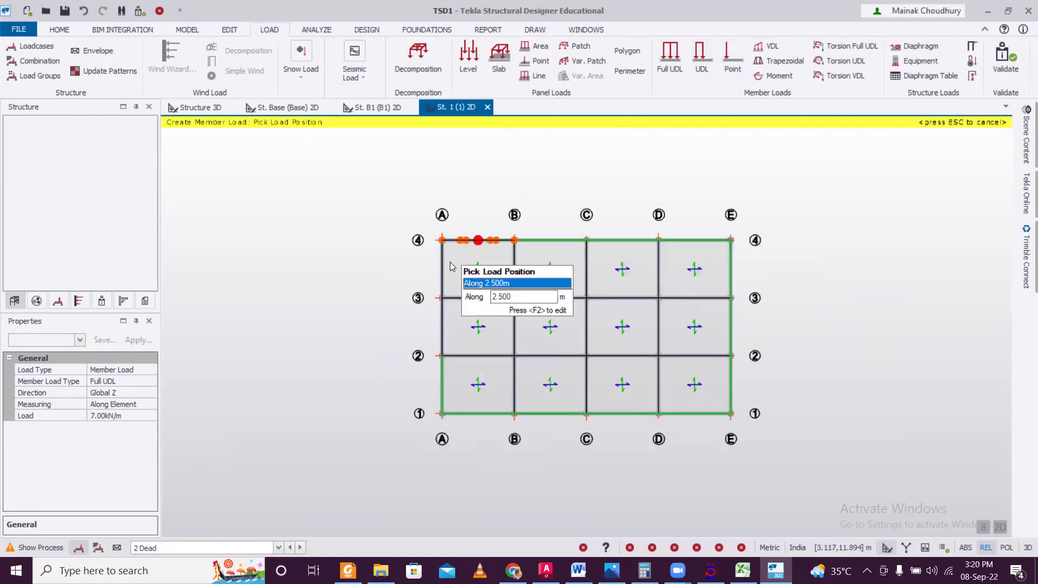
{"action": "left_click", "coordinate": [442, 266]}
{"action": "left_click", "coordinate": [442, 324]}
Apply the 7 kN/m full UDL to the interior beams of St. 1 along grid lines 2 and 3.
{"action": "left_click", "coordinate": [473, 355]}
{"action": "left_click", "coordinate": [552, 355]}
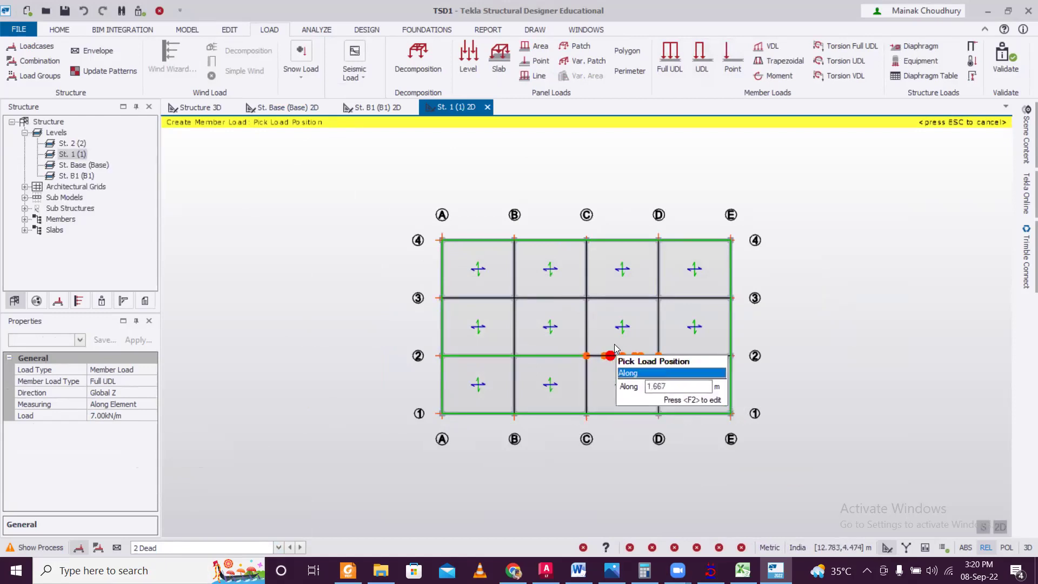
{"action": "left_click", "coordinate": [608, 355]}
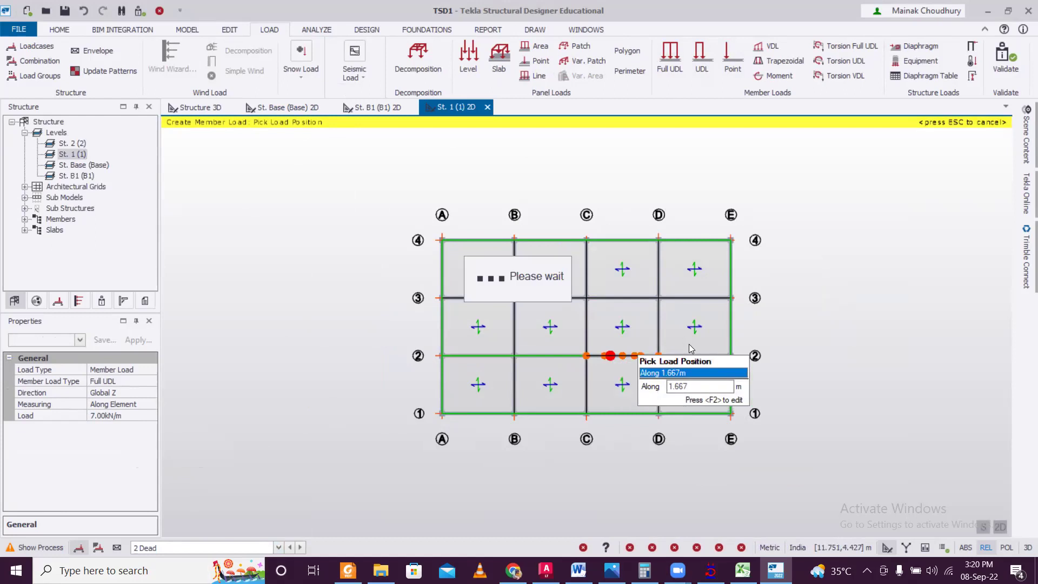
{"action": "left_click", "coordinate": [679, 355]}
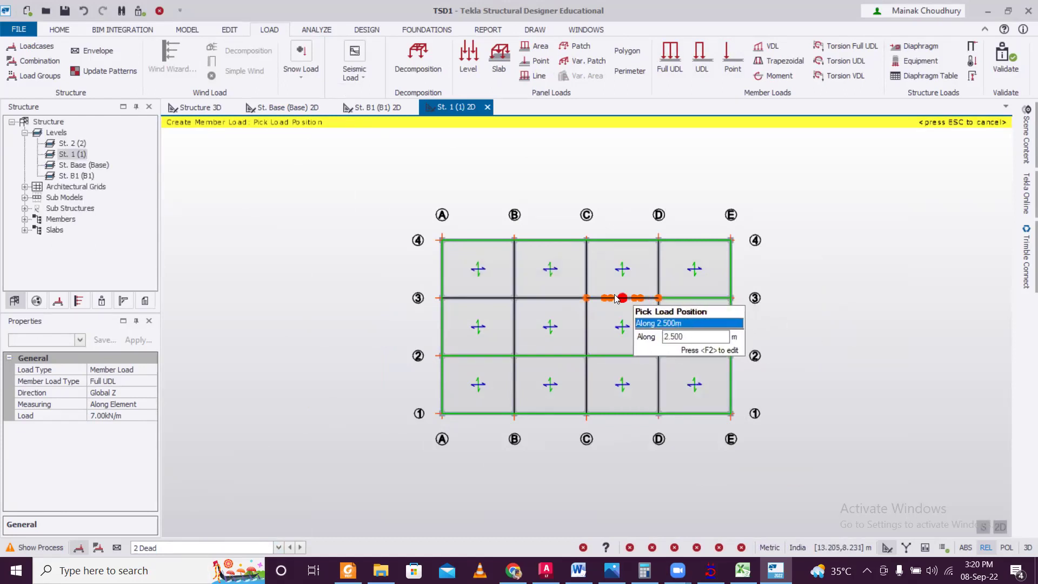
Apply the 7 kN/m full UDL to the interior beams of St. 1 along grid lines B, C and D.
{"action": "left_click", "coordinate": [522, 268]}
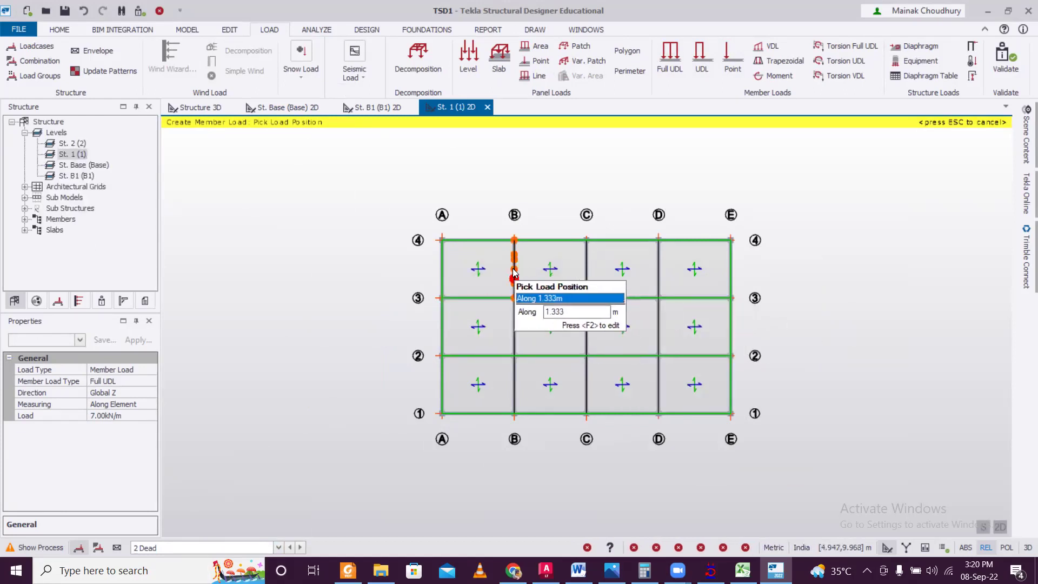
{"action": "left_click", "coordinate": [530, 329]}
{"action": "left_click", "coordinate": [555, 375]}
{"action": "left_click", "coordinate": [592, 378]}
{"action": "left_click", "coordinate": [592, 330]}
{"action": "left_click", "coordinate": [591, 277]}
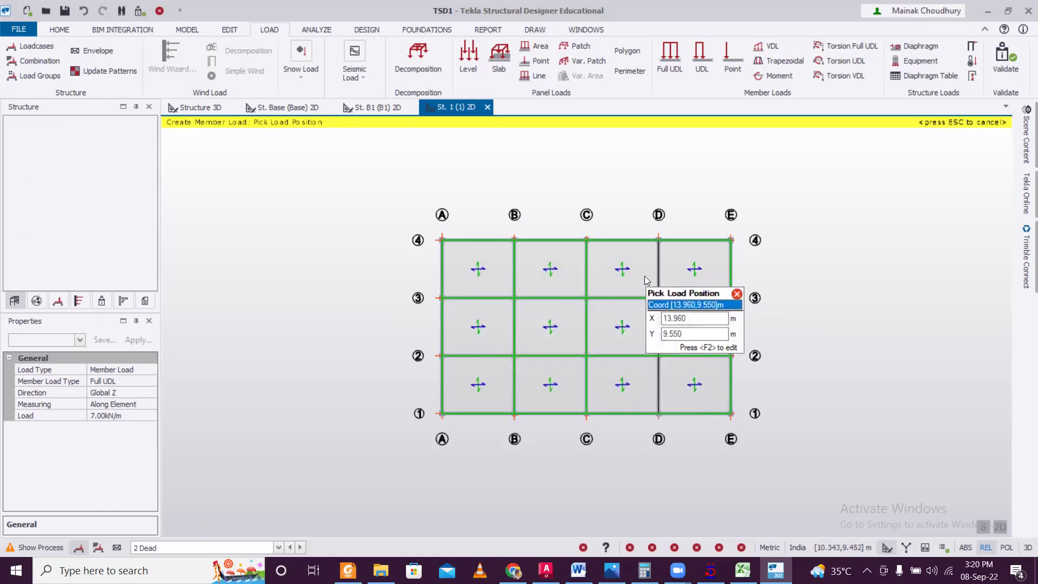
{"action": "left_click", "coordinate": [648, 278]}
{"action": "left_click", "coordinate": [648, 337]}
{"action": "left_click", "coordinate": [648, 401]}
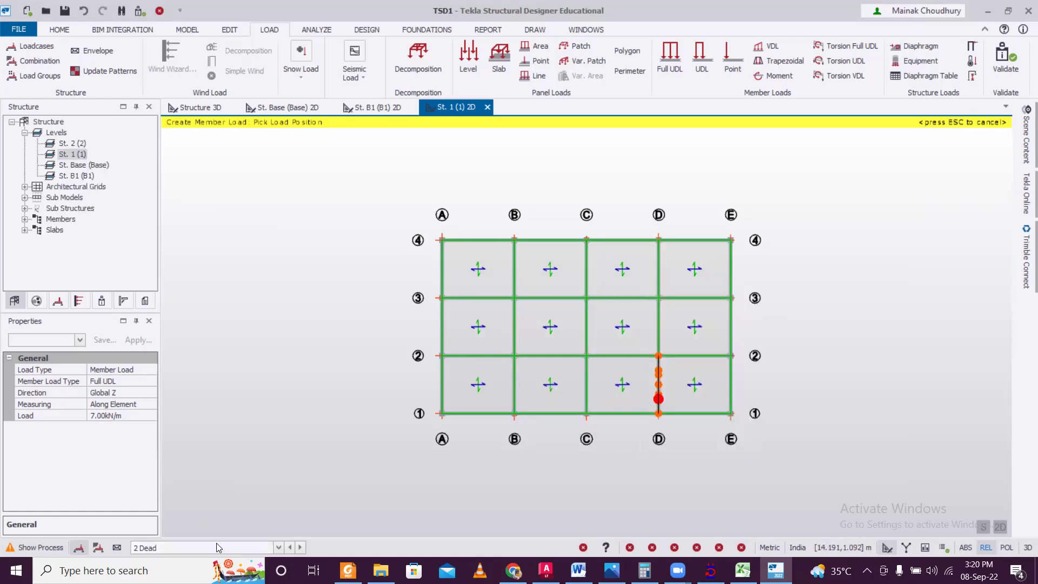
Apply a 0.5 kN/m² level load in the 2 Dead loadcase to the St. 1 slabs and view the structure in 3D.
{"action": "left_click", "coordinate": [203, 548]}
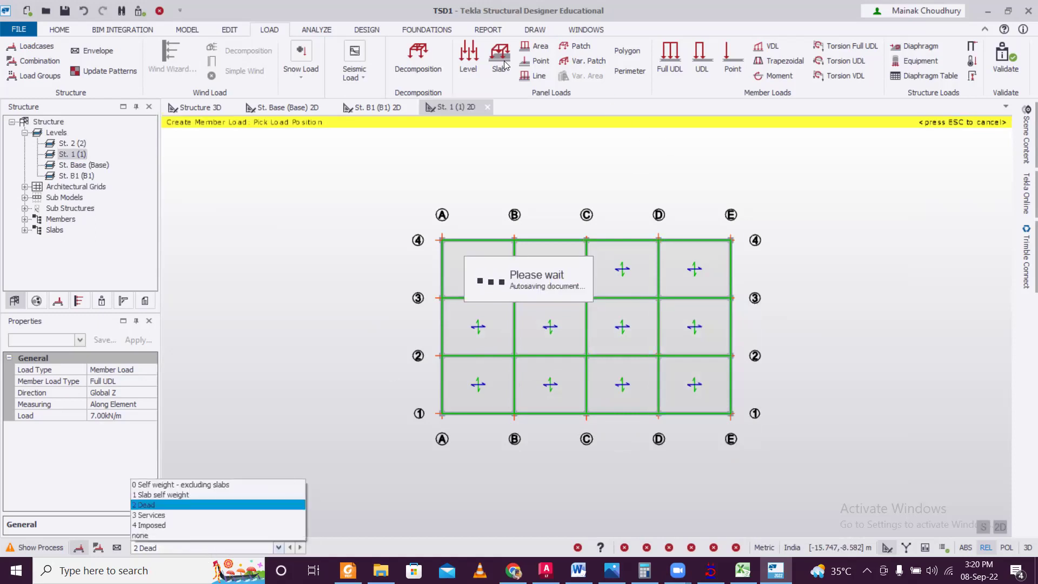
{"action": "left_click", "coordinate": [472, 66]}
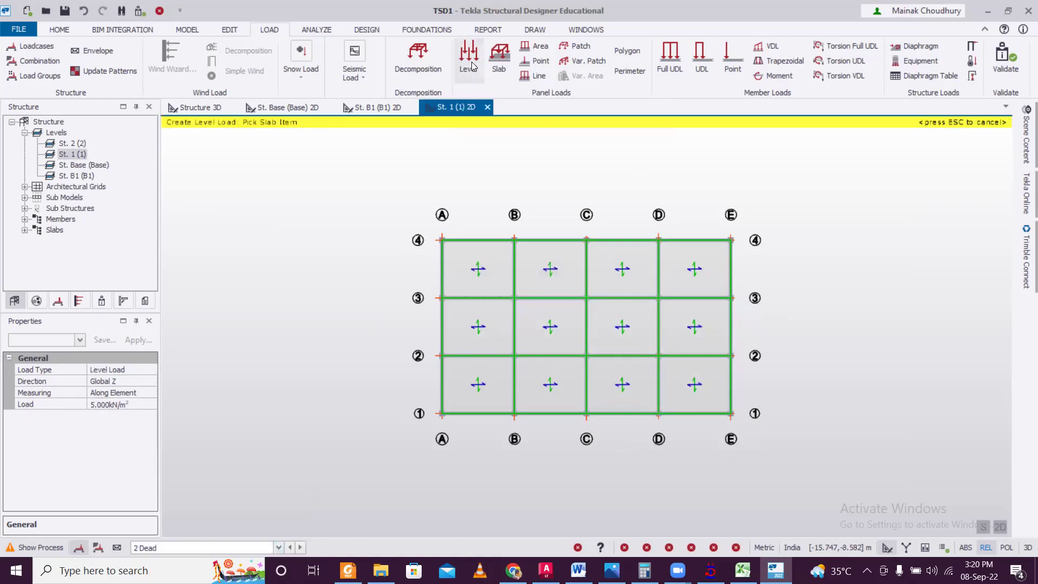
{"action": "left_click", "coordinate": [133, 405]}
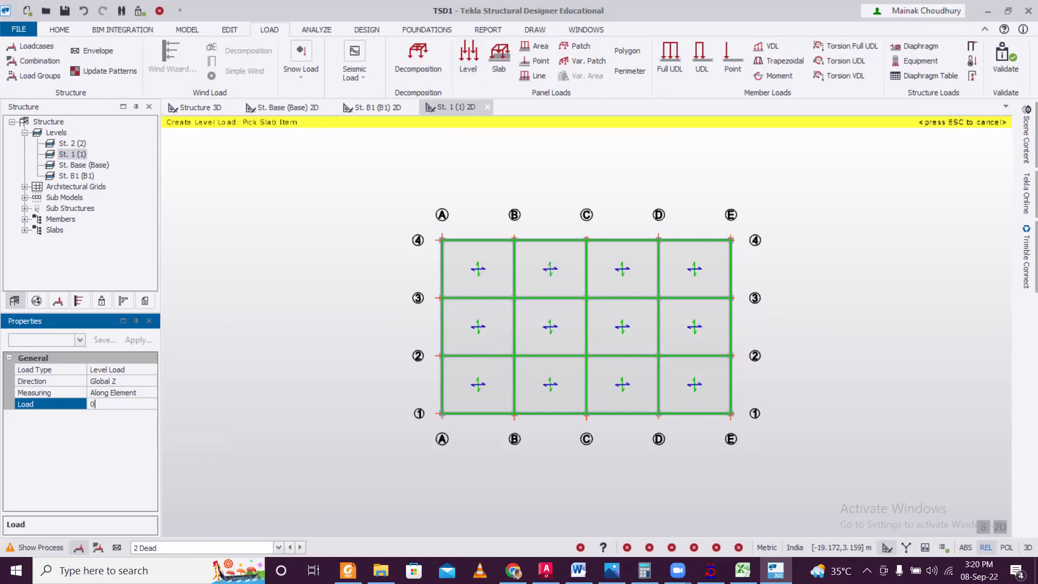
{"action": "left_click", "coordinate": [449, 378]}
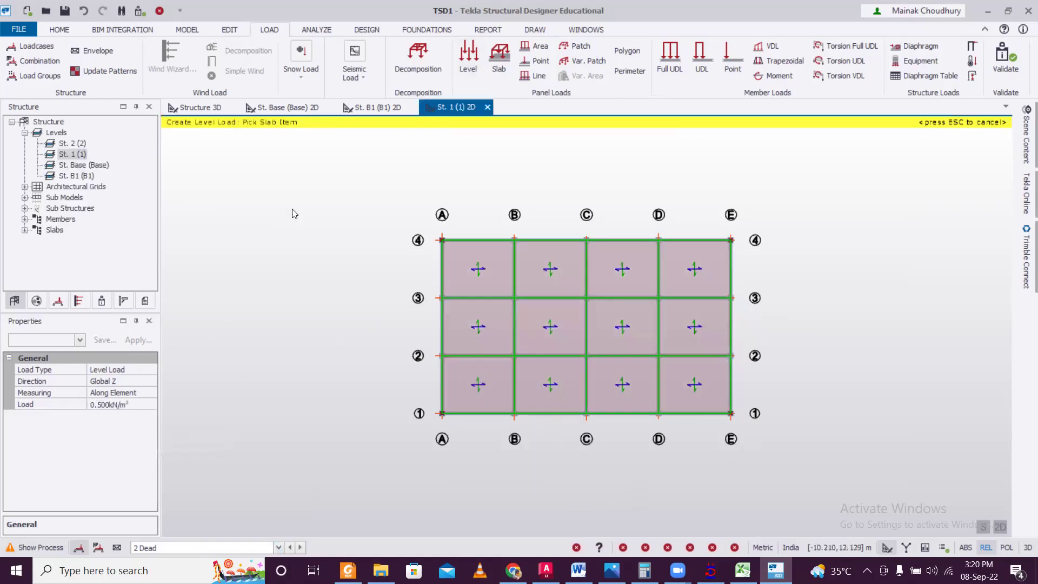
{"action": "left_click", "coordinate": [209, 108]}
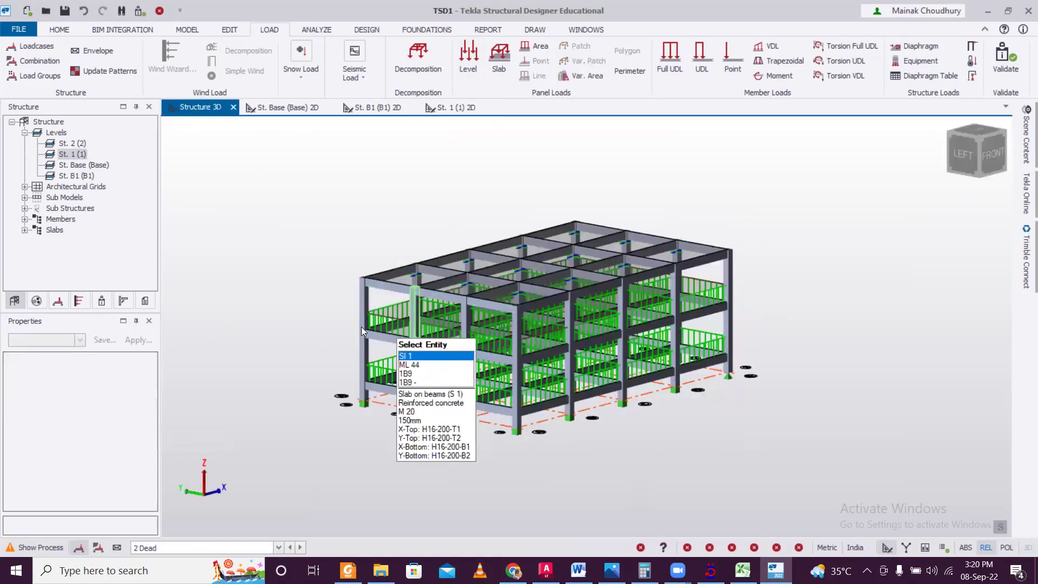
Apply a 3 kN/m full UDL in the 2 Dead loadcase to the beams of St. 2 along grid line 4.
{"action": "double_click", "coordinate": [68, 144]}
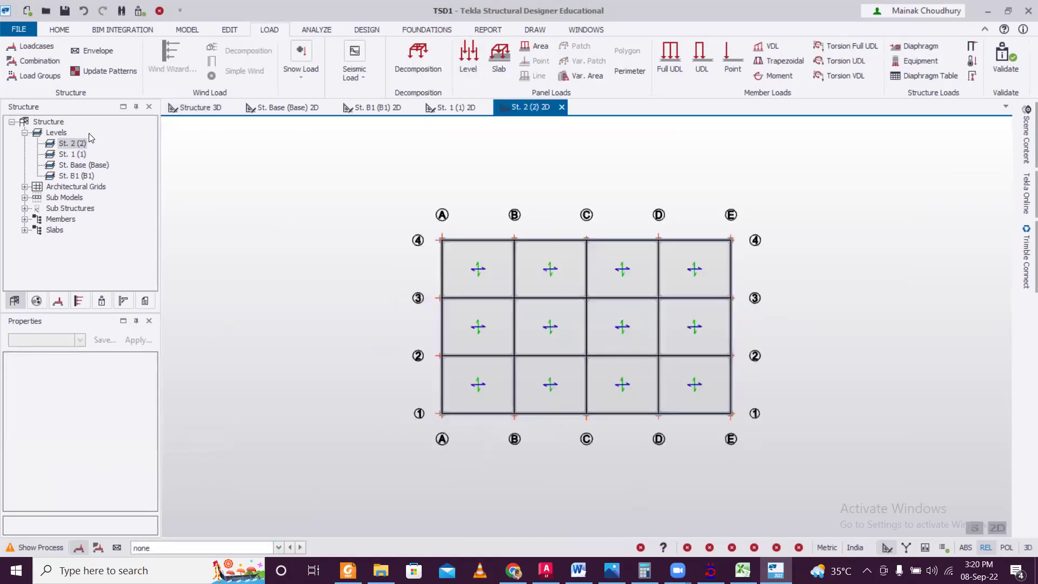
{"action": "left_click", "coordinate": [213, 548]}
{"action": "left_click", "coordinate": [204, 505]}
{"action": "left_click", "coordinate": [671, 56]}
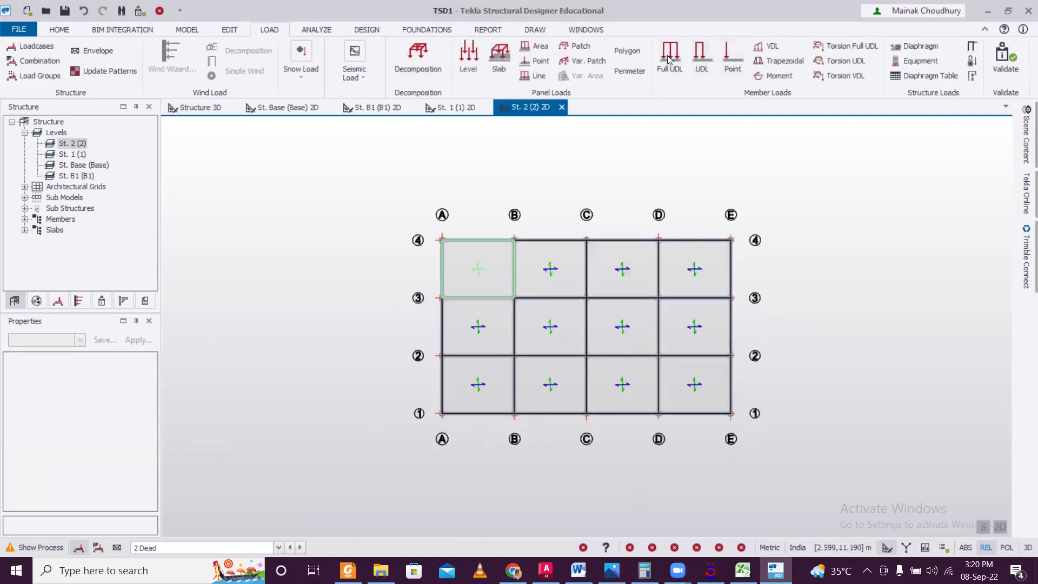
{"action": "left_click", "coordinate": [145, 415]}
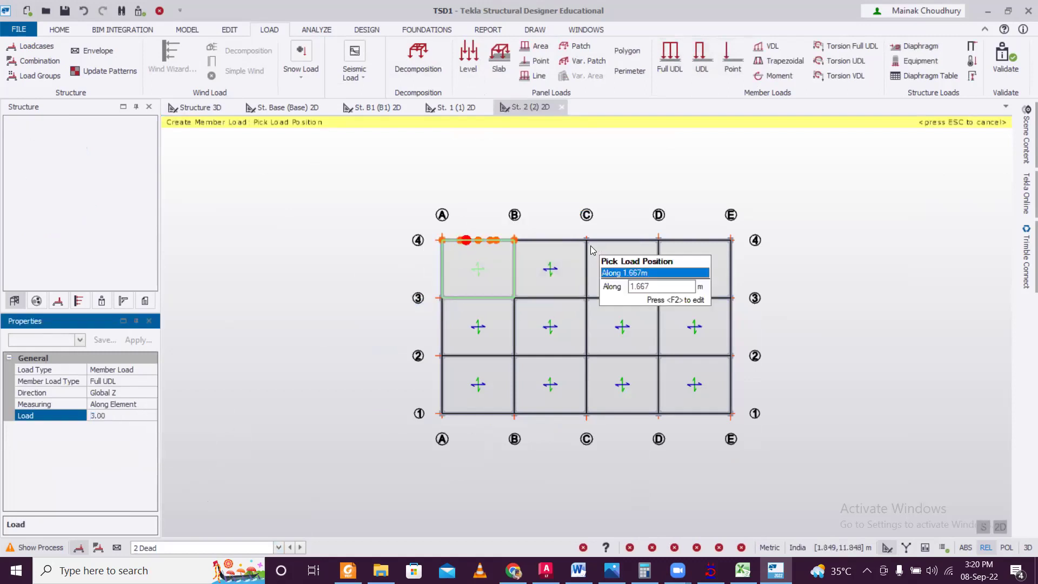
{"action": "left_click", "coordinate": [554, 241]}
{"action": "left_click", "coordinate": [611, 242]}
{"action": "left_click", "coordinate": [700, 242]}
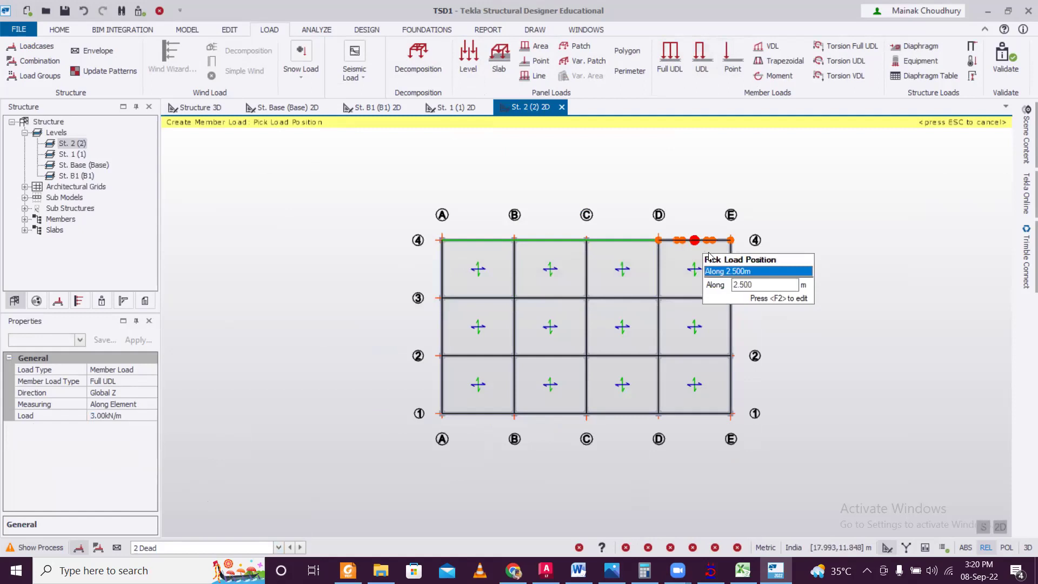
Apply the 3 kN/m full UDL to the St. 2 perimeter beams along grid lines E, 1 and A.
{"action": "left_click", "coordinate": [724, 279]}
{"action": "left_click", "coordinate": [729, 335]}
{"action": "left_click", "coordinate": [728, 384]}
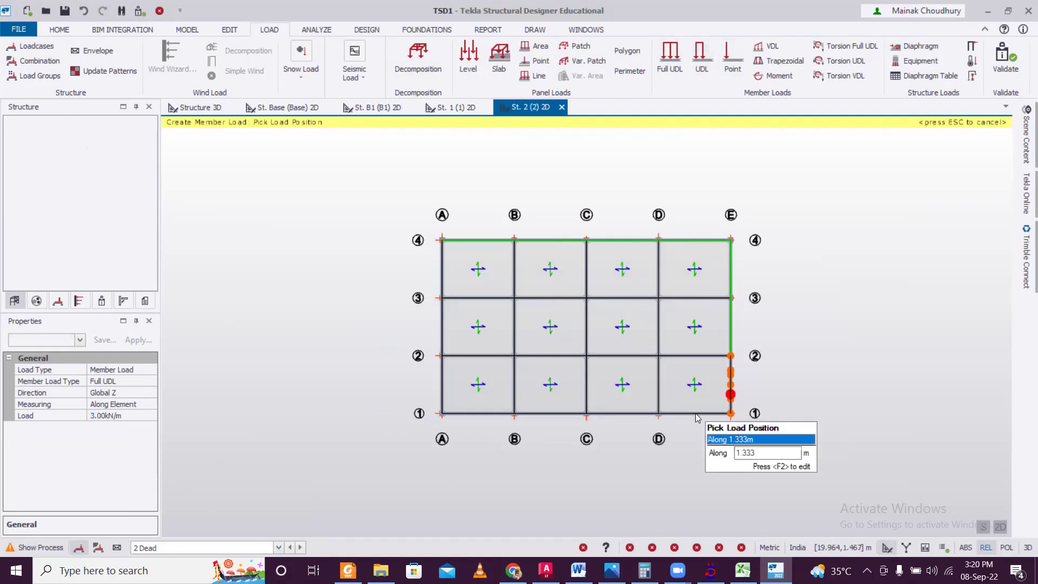
{"action": "left_click", "coordinate": [646, 413]}
{"action": "left_click", "coordinate": [594, 413]}
{"action": "left_click", "coordinate": [540, 413]}
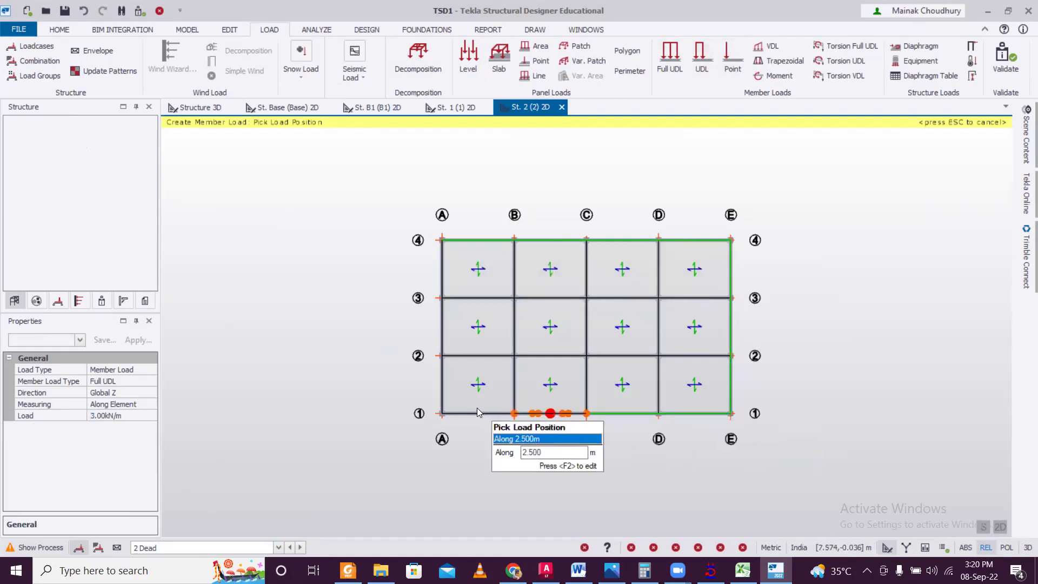
{"action": "left_click", "coordinate": [444, 408]}
{"action": "left_click", "coordinate": [442, 378]}
{"action": "left_click", "coordinate": [442, 319]}
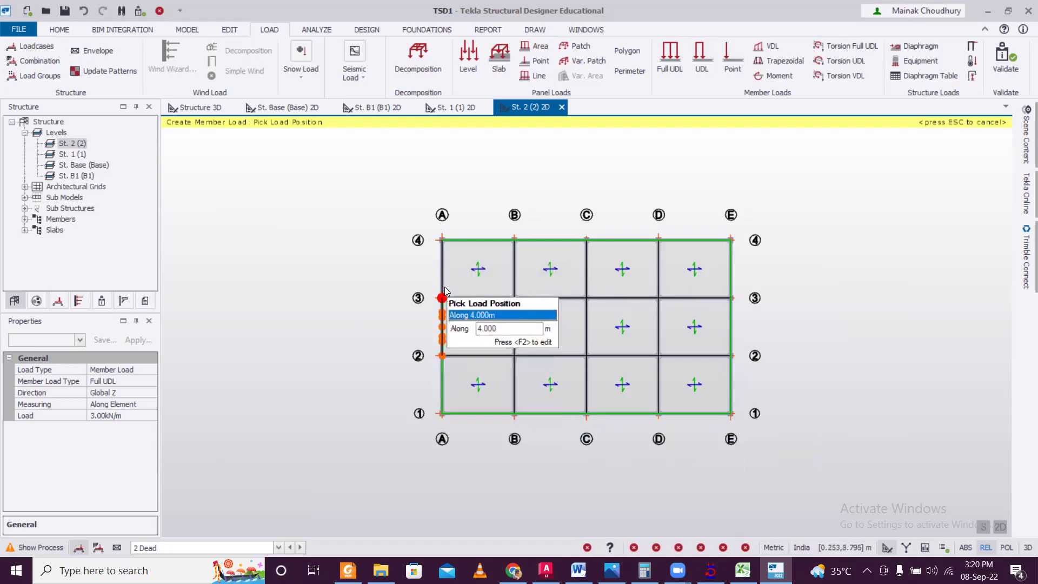
{"action": "left_click", "coordinate": [443, 280]}
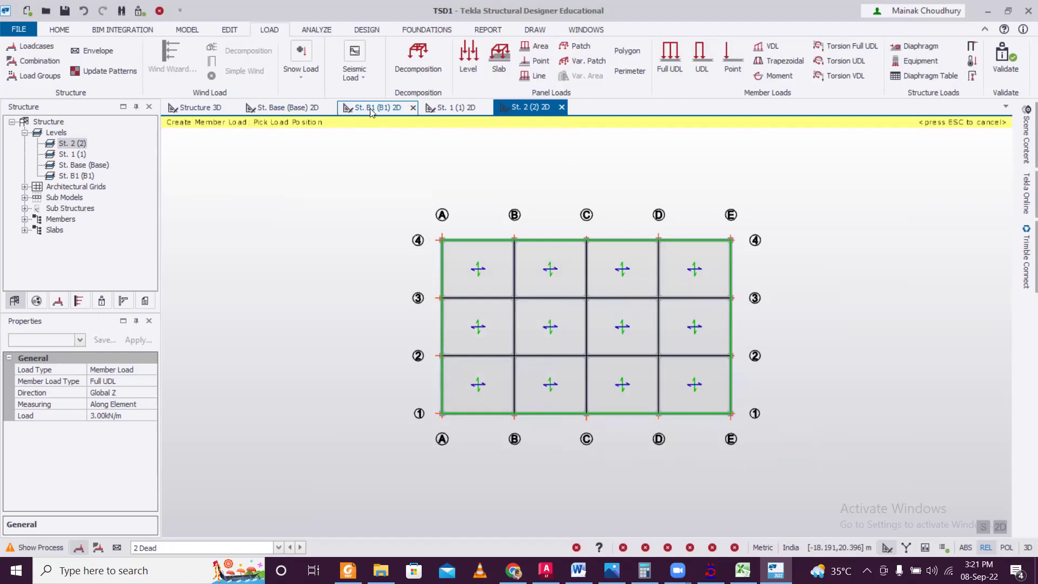
Apply a 2 kN/m² level load in the 4 Imposed loadcase to the St. 1 slabs and view that loadcase in 3D.
{"action": "left_click", "coordinate": [165, 547]}
{"action": "left_click", "coordinate": [180, 525]}
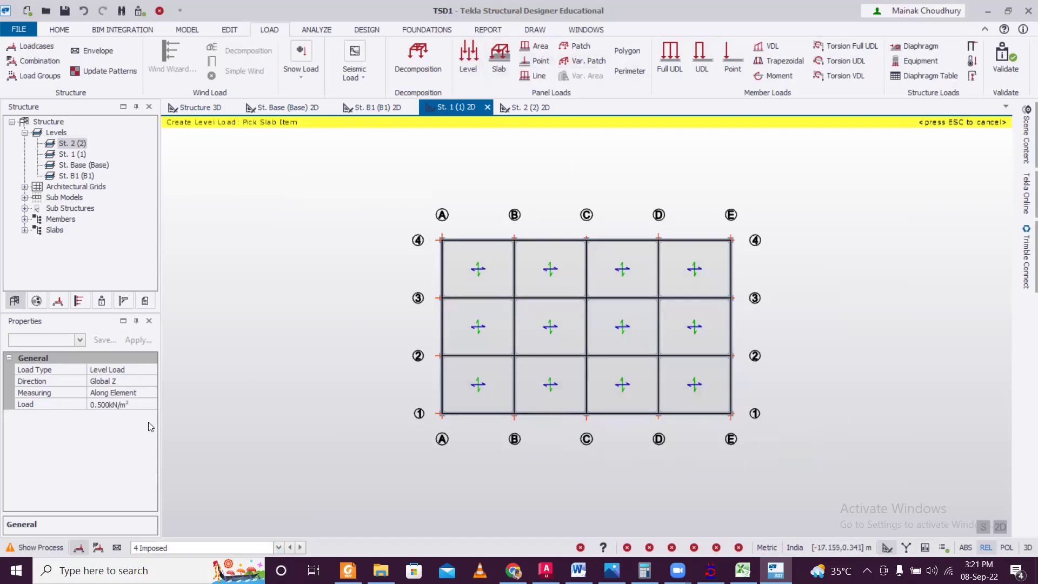
{"action": "left_click", "coordinate": [120, 405]}
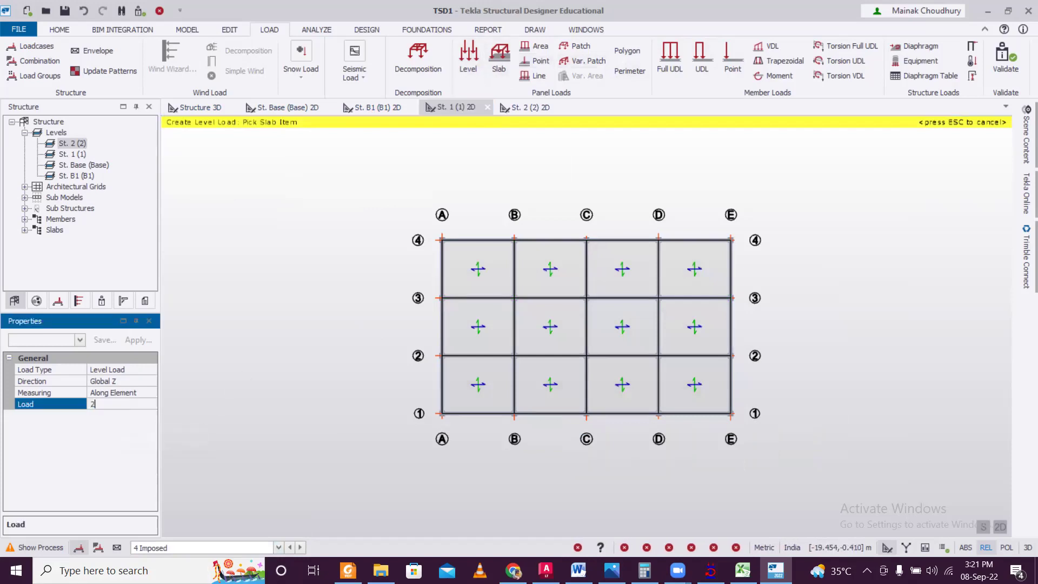
{"action": "key", "text": "Return"}
{"action": "left_click", "coordinate": [457, 331]}
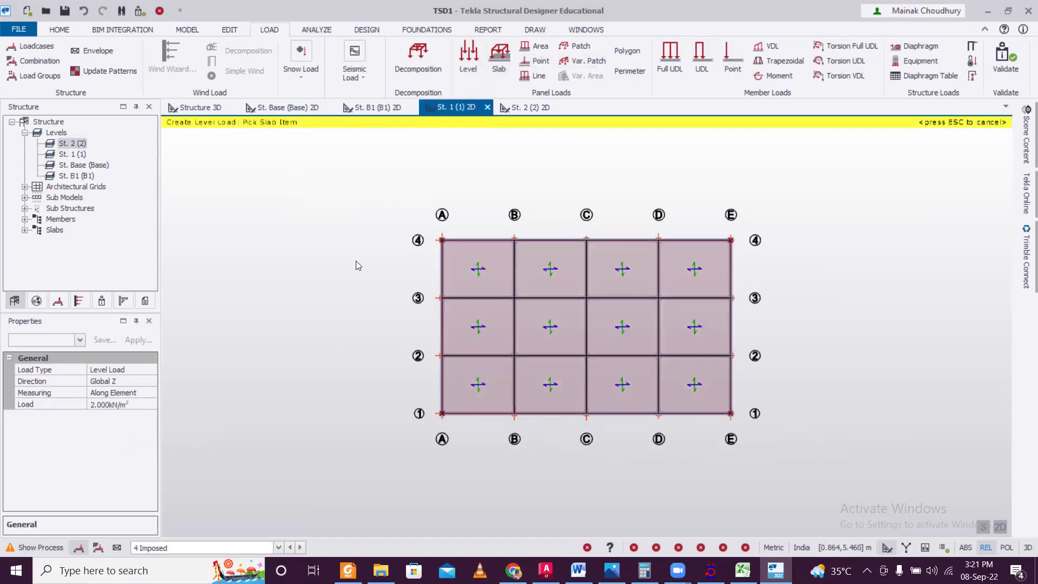
{"action": "left_click", "coordinate": [204, 108]}
{"action": "left_click", "coordinate": [182, 548]}
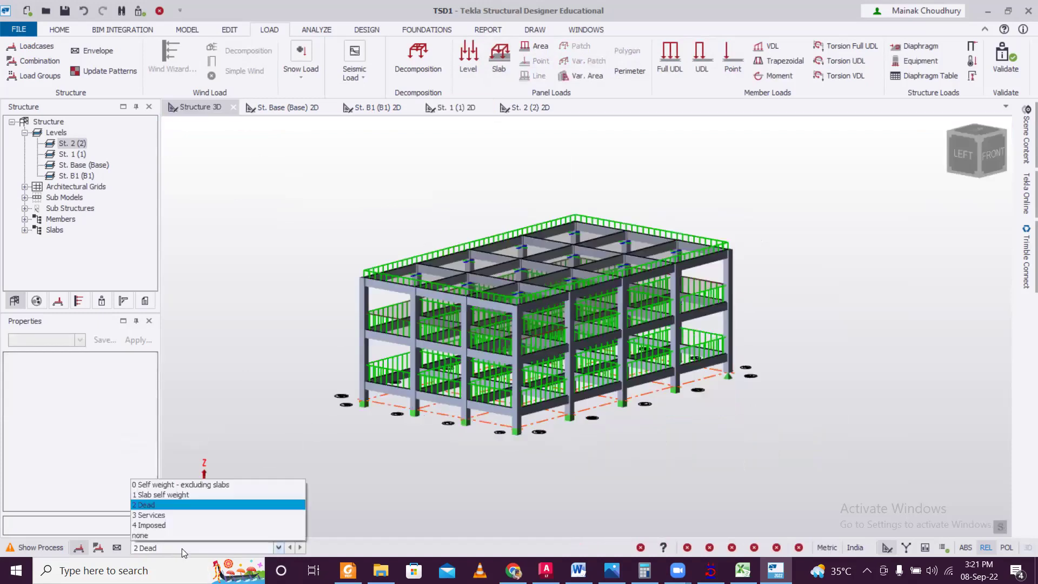
{"action": "left_click", "coordinate": [188, 524]}
{"action": "middle_click_drag", "start_coordinate": [338, 440], "coordinate": [399, 412]}
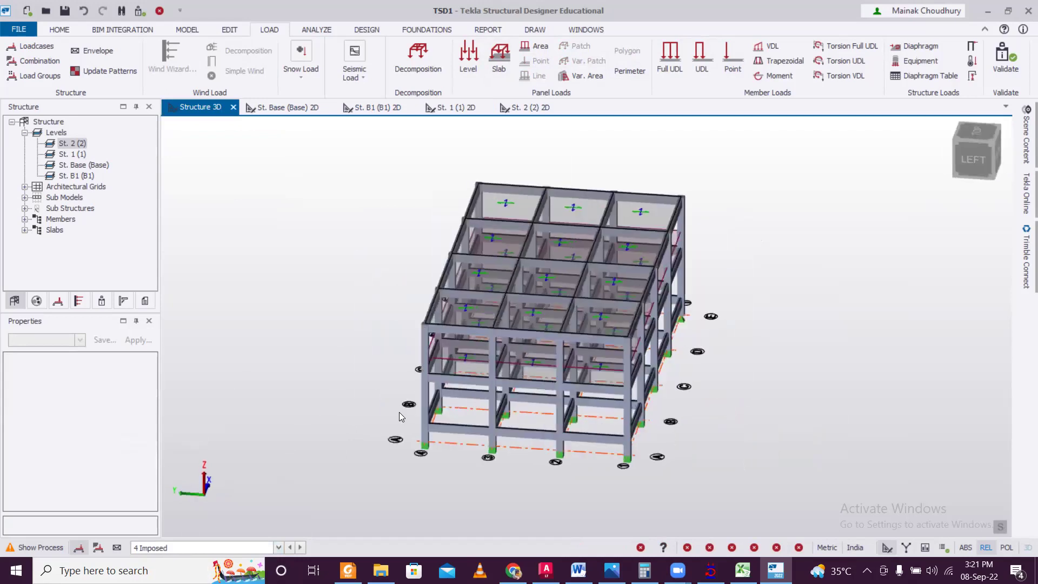
Try to run the static analysis and design of all members.
{"action": "left_click", "coordinate": [357, 29]}
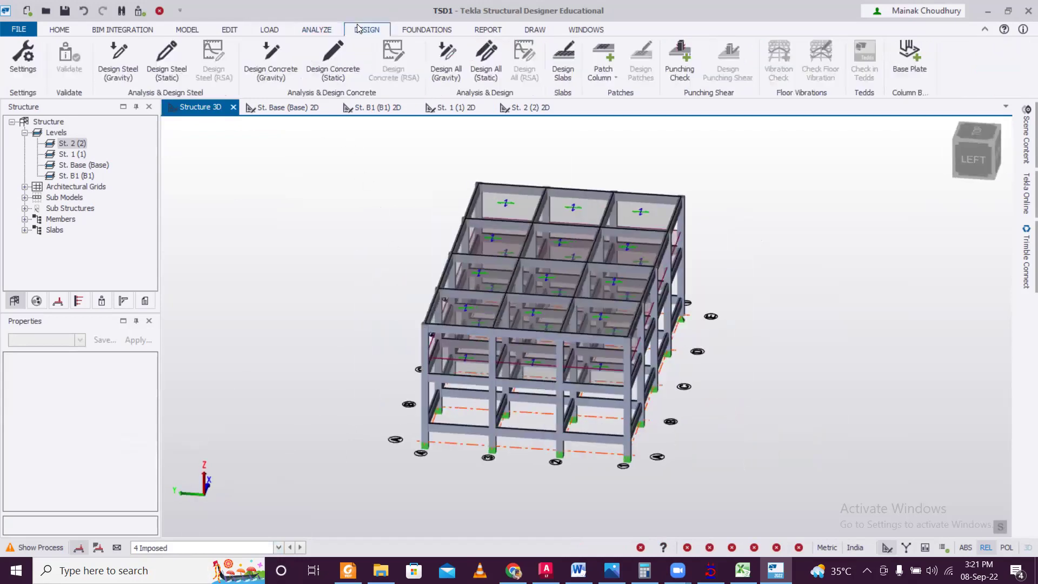
{"action": "left_click", "coordinate": [492, 70]}
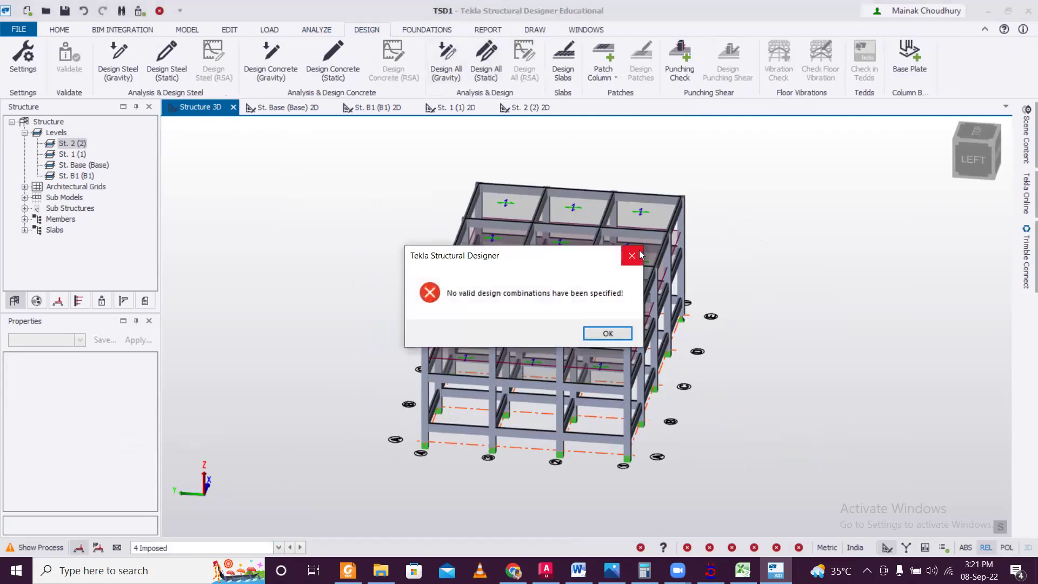
{"action": "left_click", "coordinate": [639, 255]}
Generate the gravity design combinations 1.5D and 1.5D+1.5L+1.5Lr without notional horizontal forces.
{"action": "left_click", "coordinate": [269, 29]}
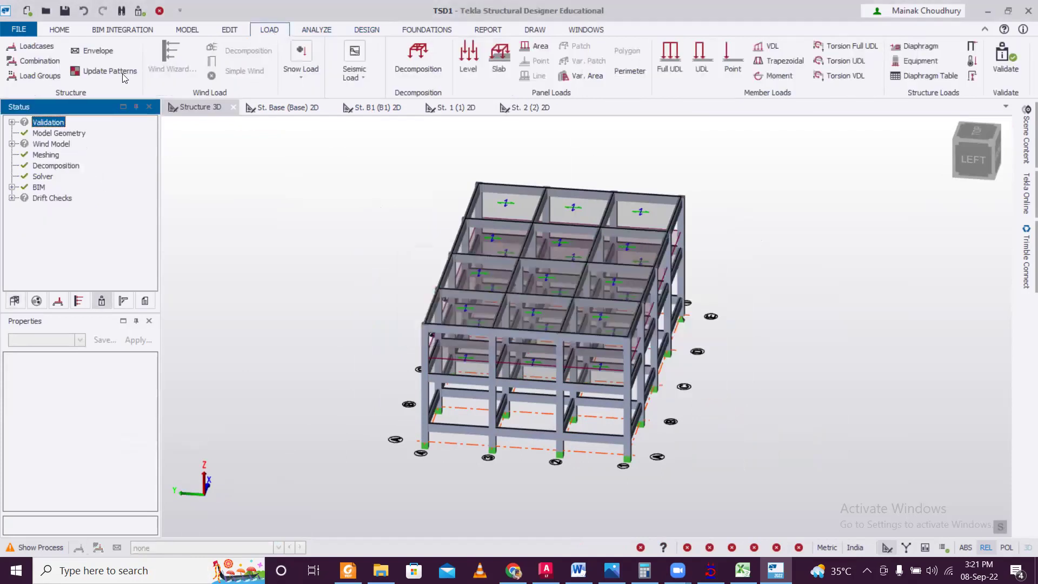
{"action": "left_click", "coordinate": [39, 60]}
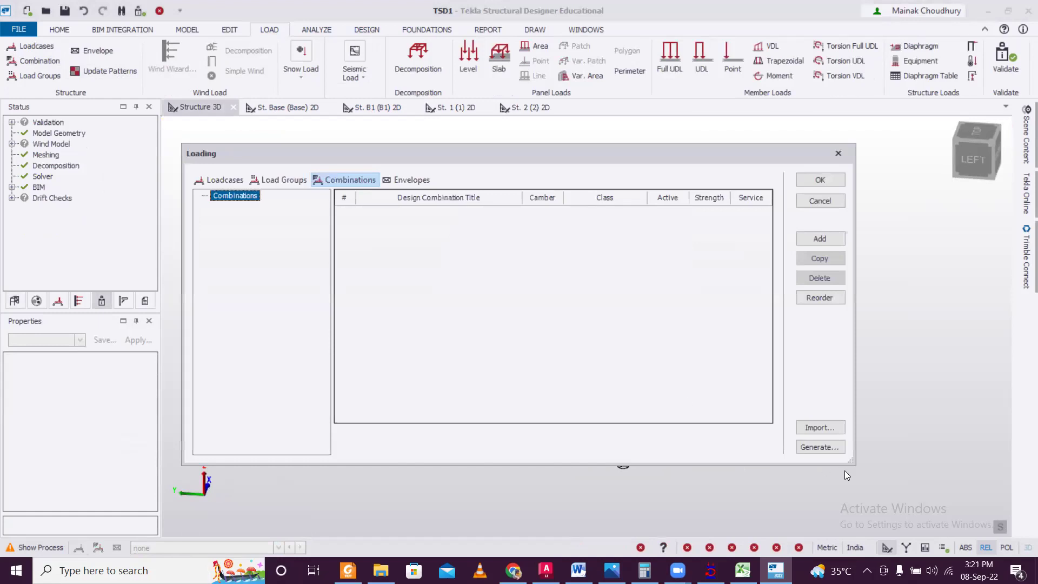
{"action": "left_click", "coordinate": [832, 447]}
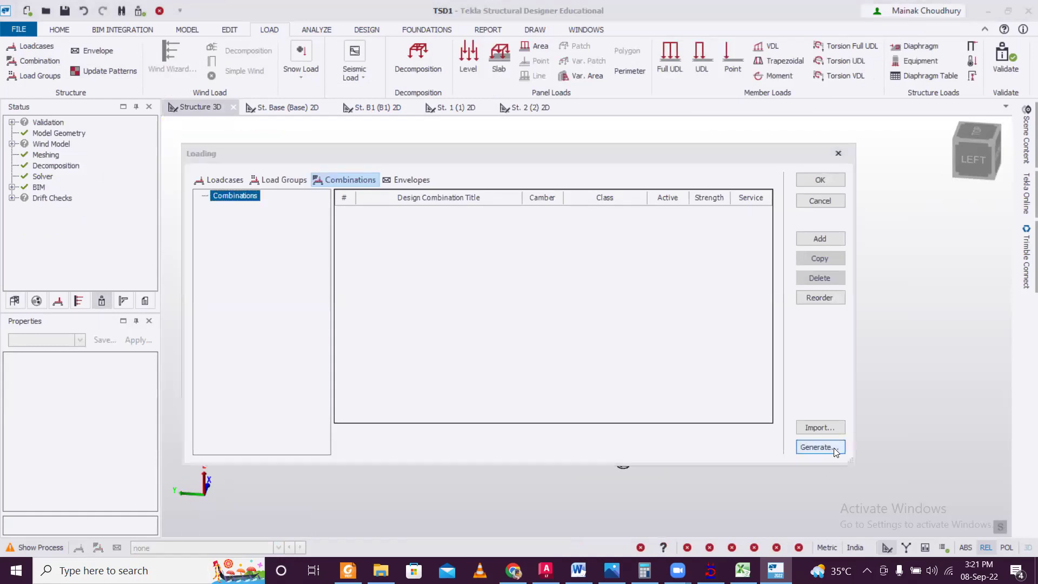
{"action": "left_click", "coordinate": [608, 392]}
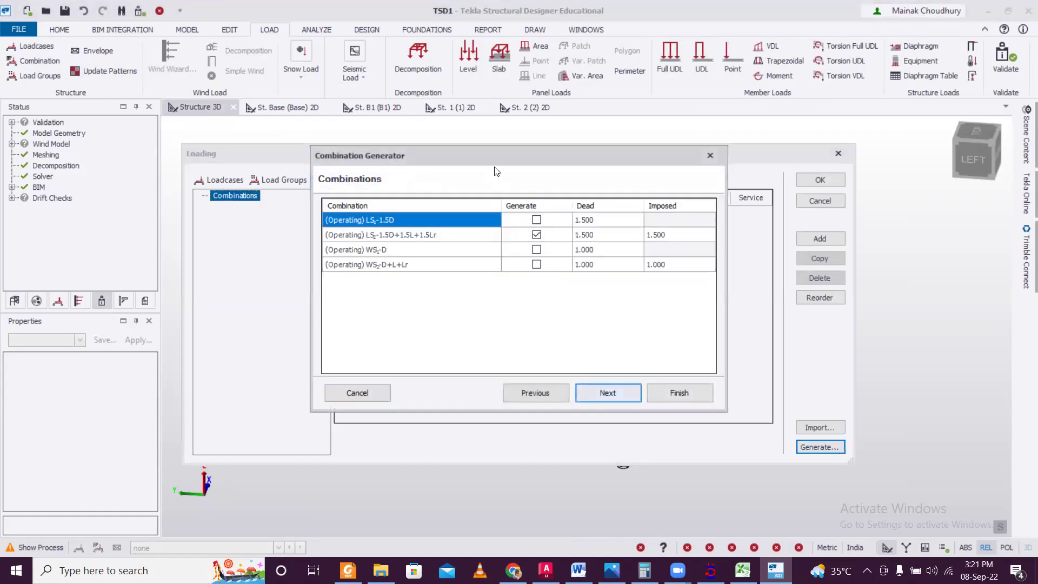
{"action": "left_click", "coordinate": [536, 220]}
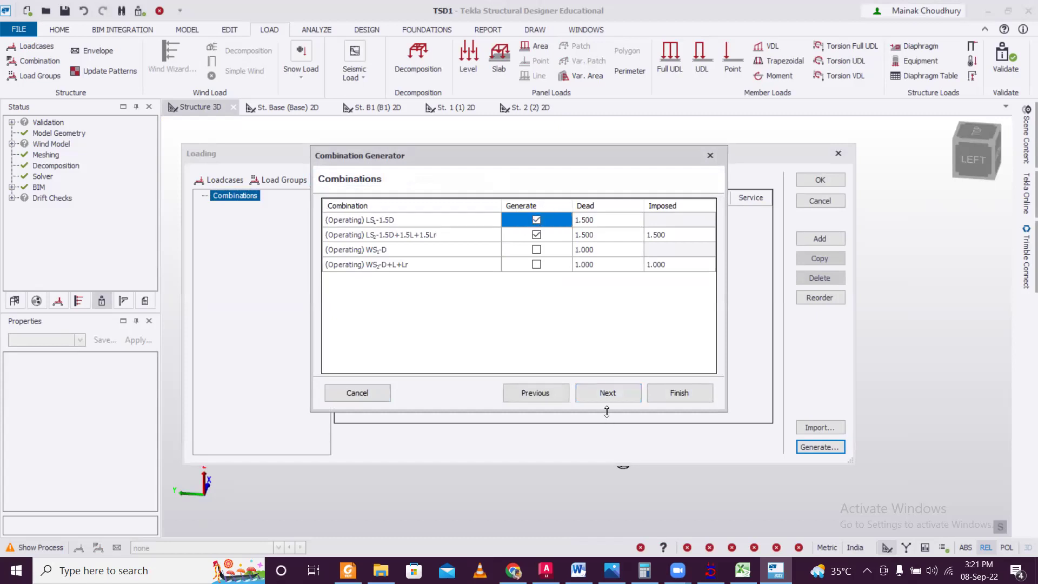
{"action": "left_click", "coordinate": [620, 399]}
{"action": "left_click", "coordinate": [622, 398]}
{"action": "left_click", "coordinate": [623, 397]}
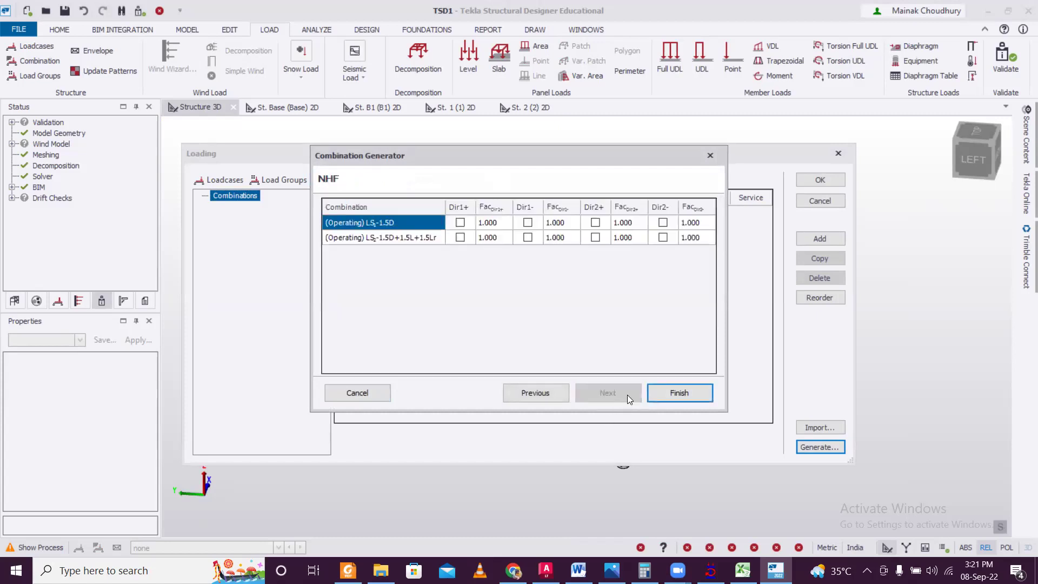
{"action": "left_click", "coordinate": [680, 392]}
{"action": "left_click", "coordinate": [819, 179]}
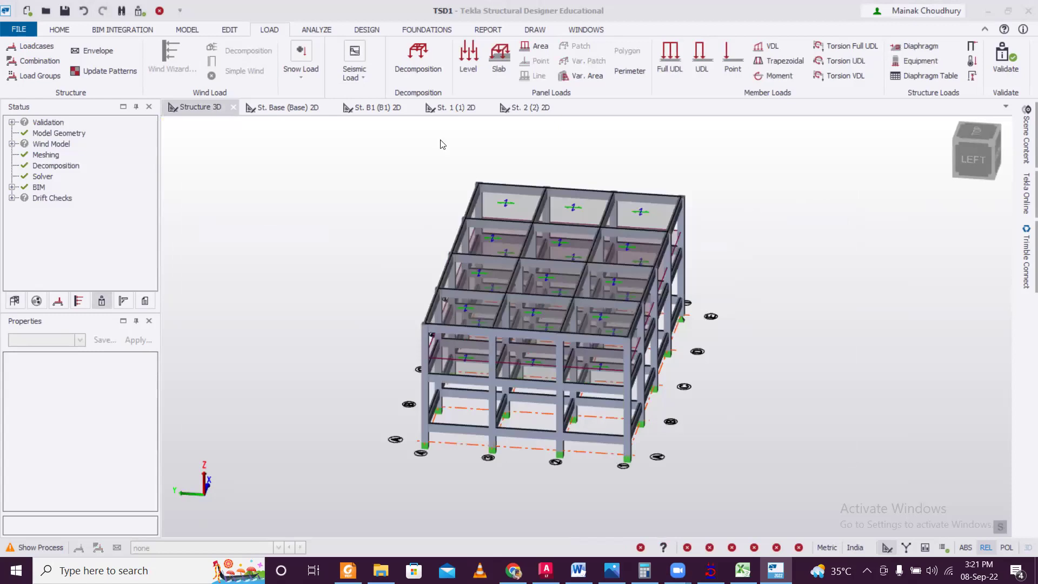
Start a code-spectra seismic load definition that ignores St. Base (Base) and below, using Zone V and an importance factor of 1.0.
{"action": "left_click", "coordinate": [354, 65]}
{"action": "left_click", "coordinate": [346, 128]}
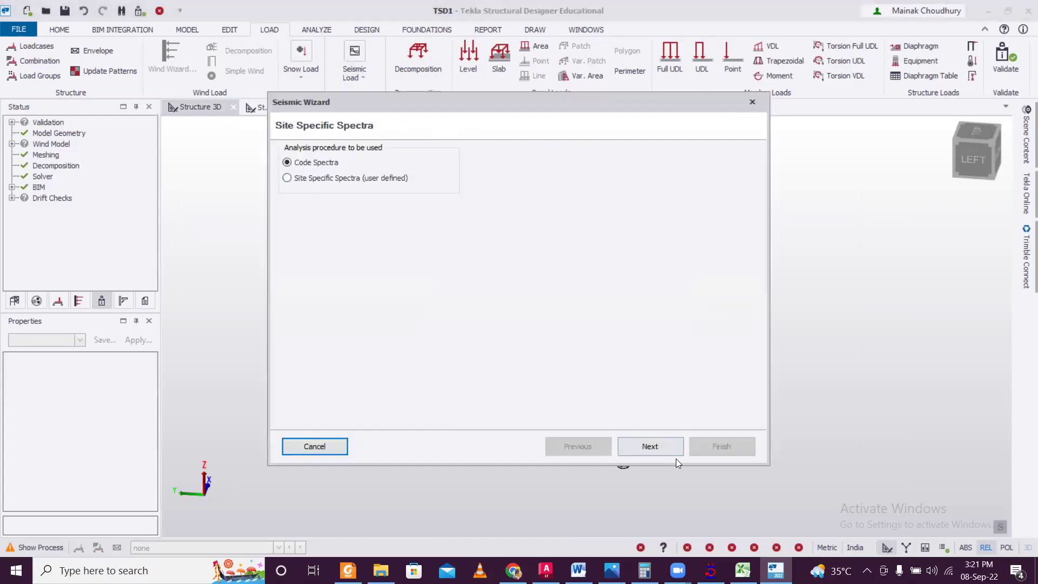
{"action": "left_click", "coordinate": [668, 449]}
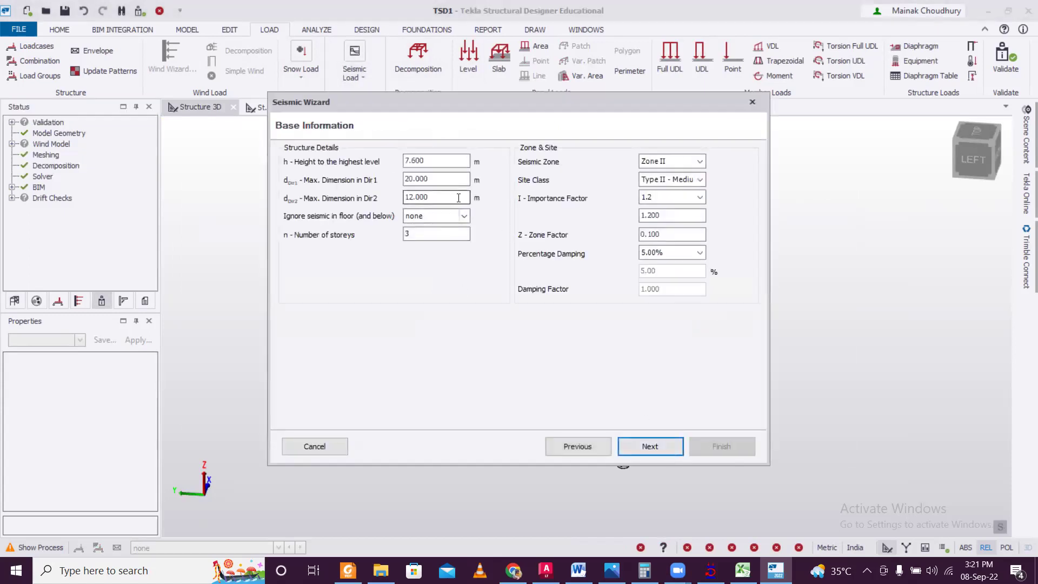
{"action": "left_click", "coordinate": [462, 216]}
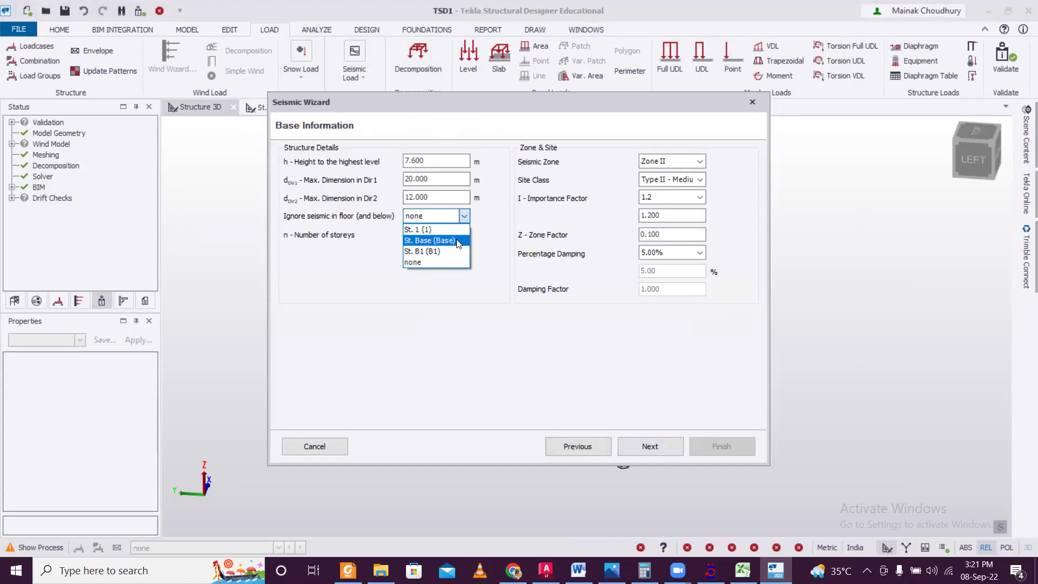
{"action": "left_click", "coordinate": [430, 238]}
{"action": "left_click", "coordinate": [686, 160]}
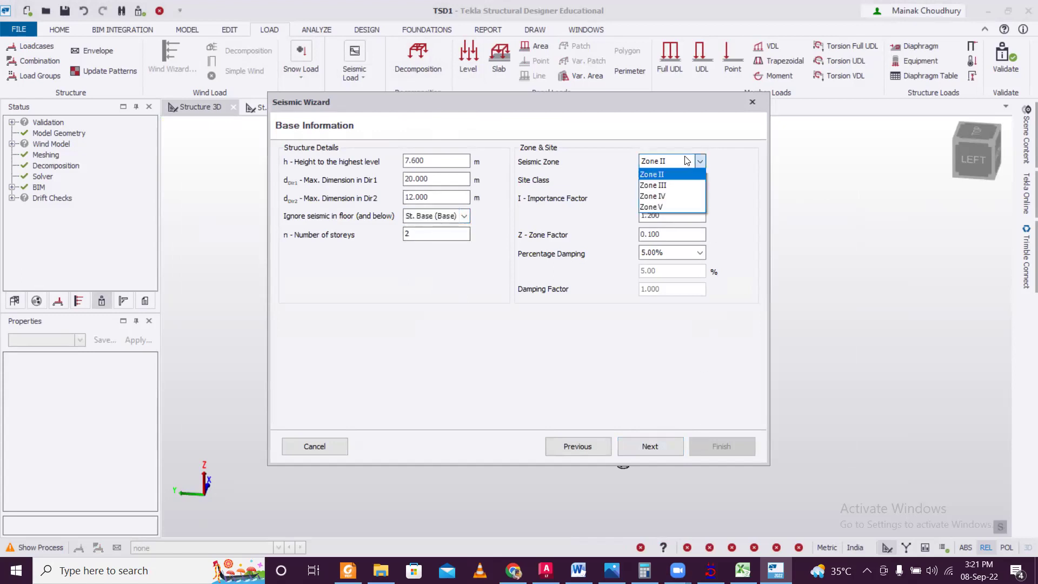
{"action": "left_click", "coordinate": [679, 209]}
{"action": "left_click", "coordinate": [678, 197]}
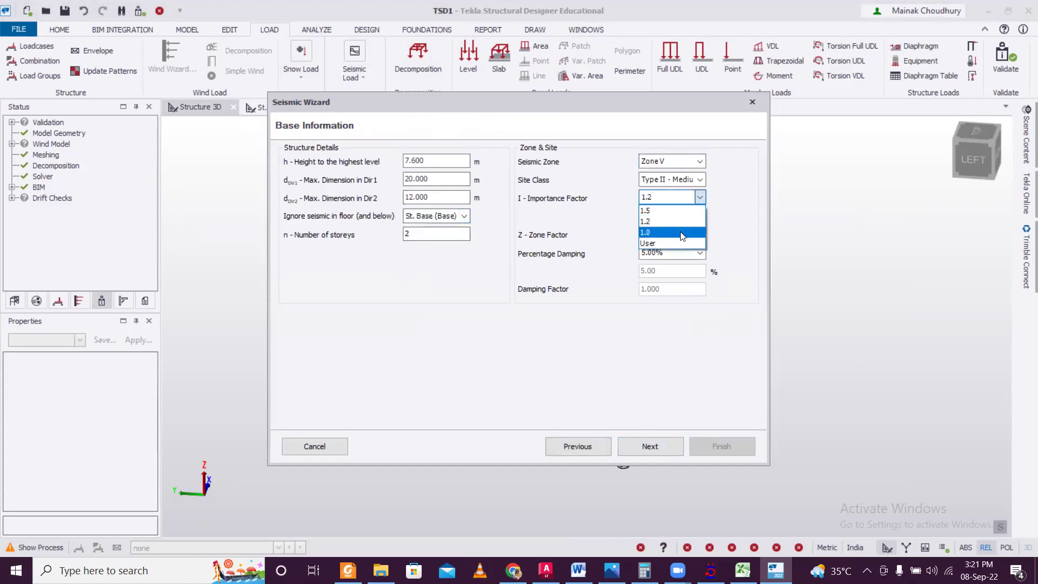
{"action": "left_click", "coordinate": [682, 233]}
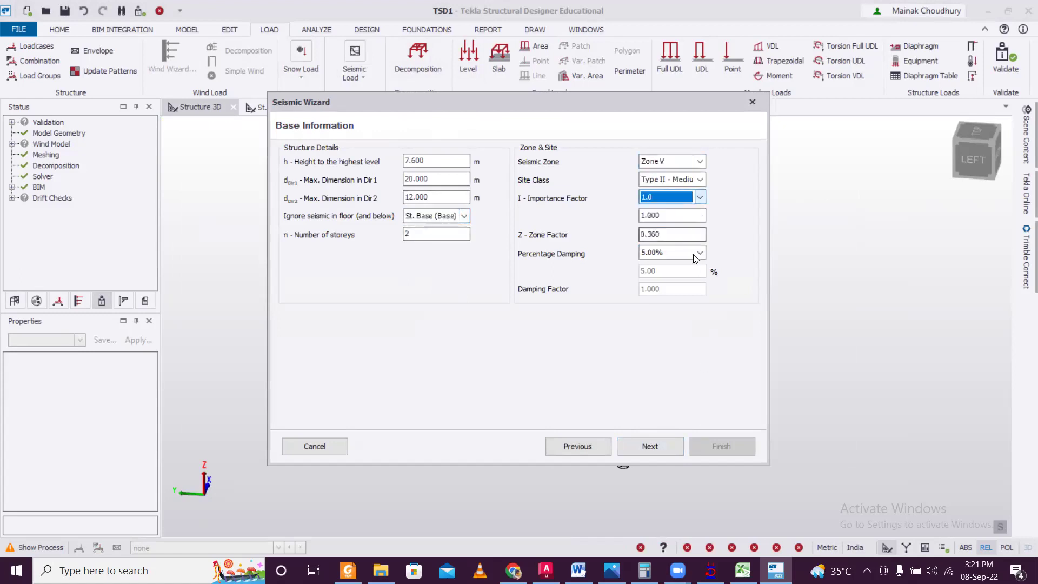
{"action": "left_click", "coordinate": [646, 443]}
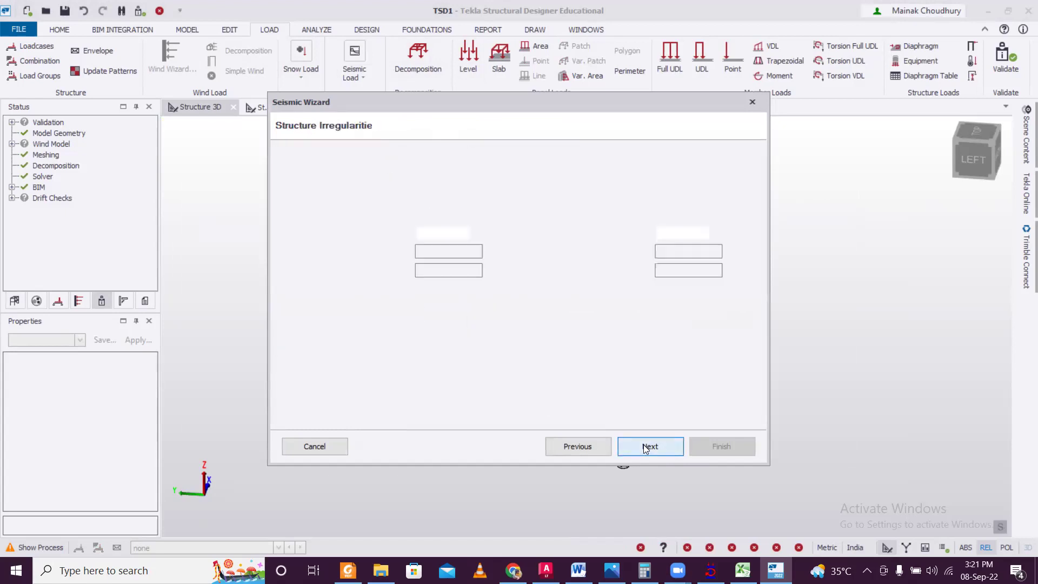
Set the fundamental period structure type to RC MRF Building in both directions, keeping modal analysis.
{"action": "left_click", "coordinate": [472, 239]}
{"action": "left_click", "coordinate": [465, 246]}
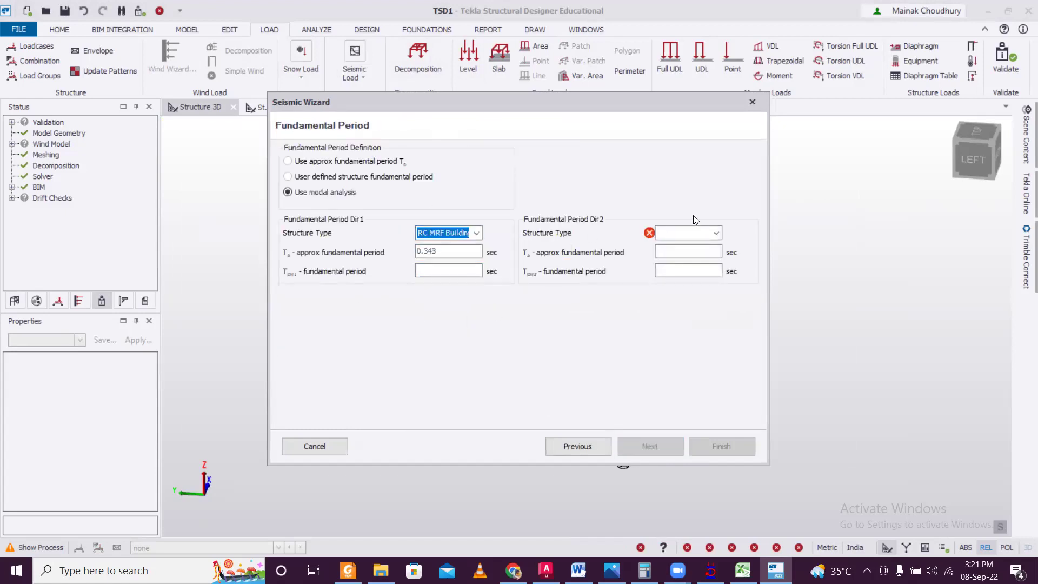
{"action": "left_click", "coordinate": [693, 232]}
{"action": "left_click", "coordinate": [688, 247]}
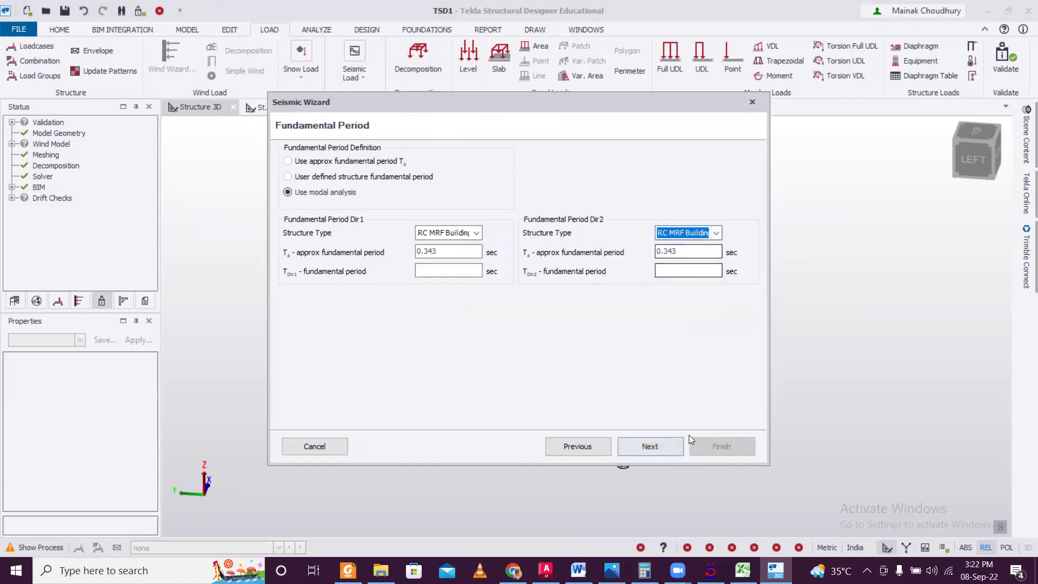
{"action": "left_click", "coordinate": [655, 447]}
Set the seismic force resisting type to Moment Frame Systems in both directions and choose the RC building system for each.
{"action": "left_click", "coordinate": [476, 161]}
{"action": "left_click", "coordinate": [478, 174]}
{"action": "left_click", "coordinate": [606, 161]}
{"action": "left_click", "coordinate": [597, 175]}
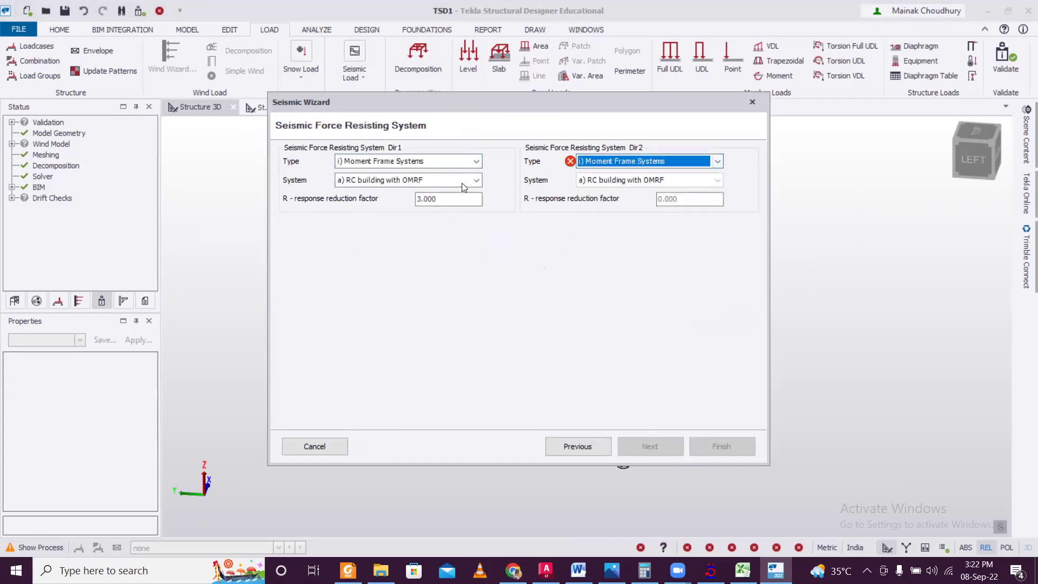
{"action": "left_click", "coordinate": [476, 180]}
{"action": "left_click", "coordinate": [467, 204]}
{"action": "left_click", "coordinate": [717, 180]}
{"action": "left_click", "coordinate": [707, 204]}
{"action": "left_click", "coordinate": [651, 446]}
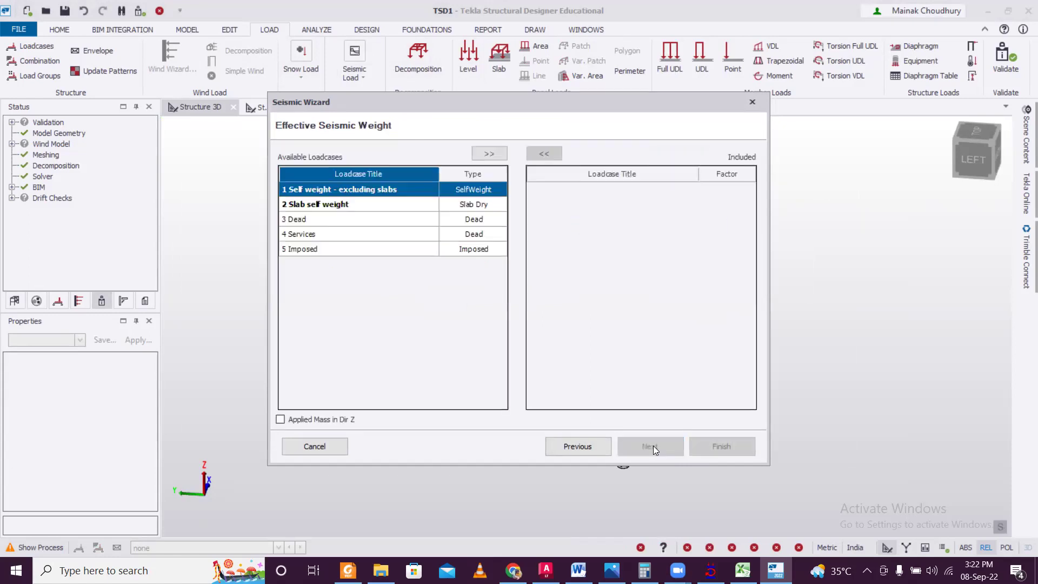
Include all five loadcases in the effective seismic weight and finish the seismic load definition with the default drift settings.
{"action": "left_click", "coordinate": [479, 154]}
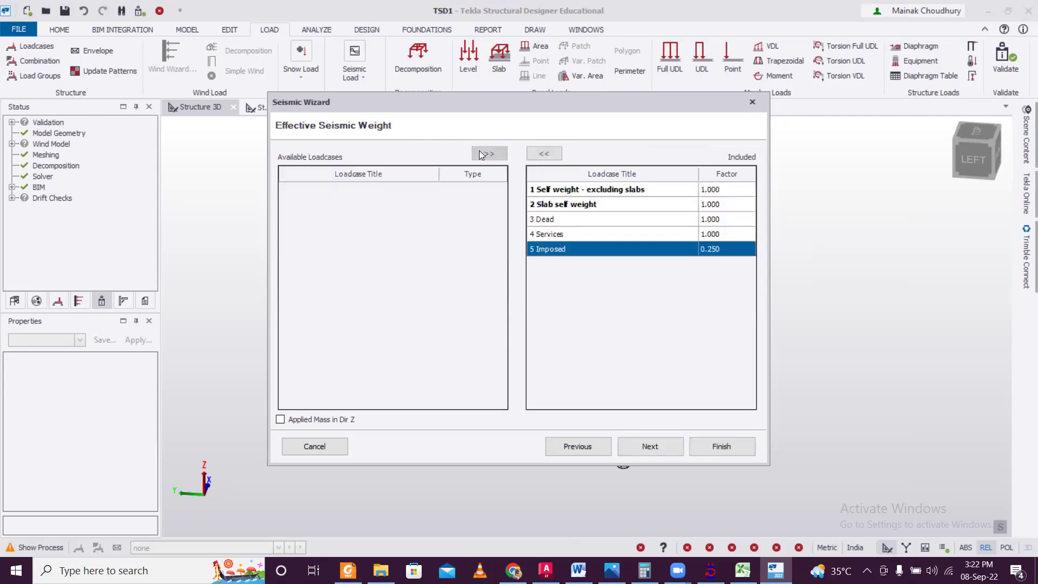
{"action": "left_click", "coordinate": [648, 446]}
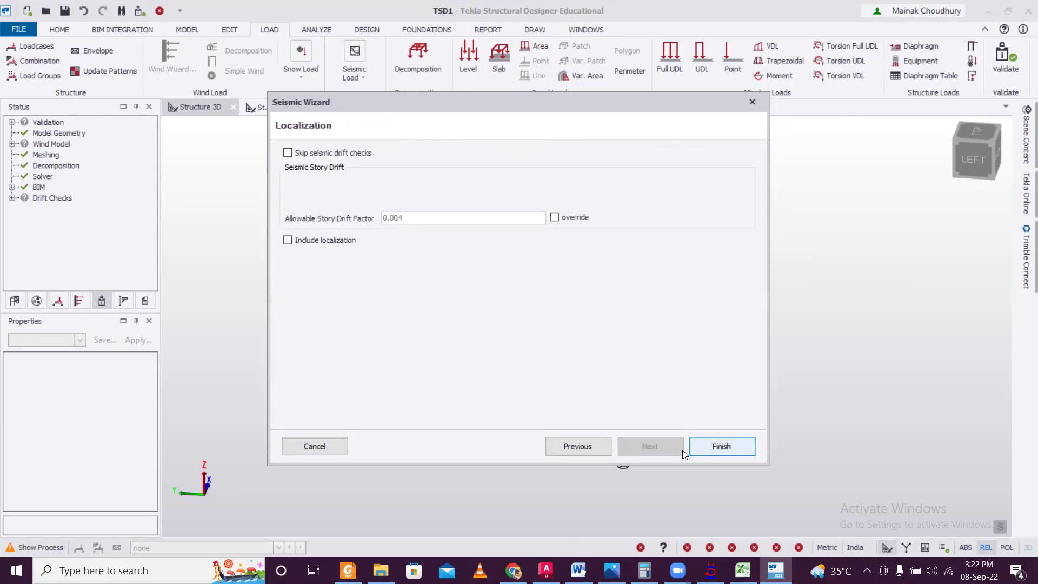
{"action": "left_click", "coordinate": [721, 445]}
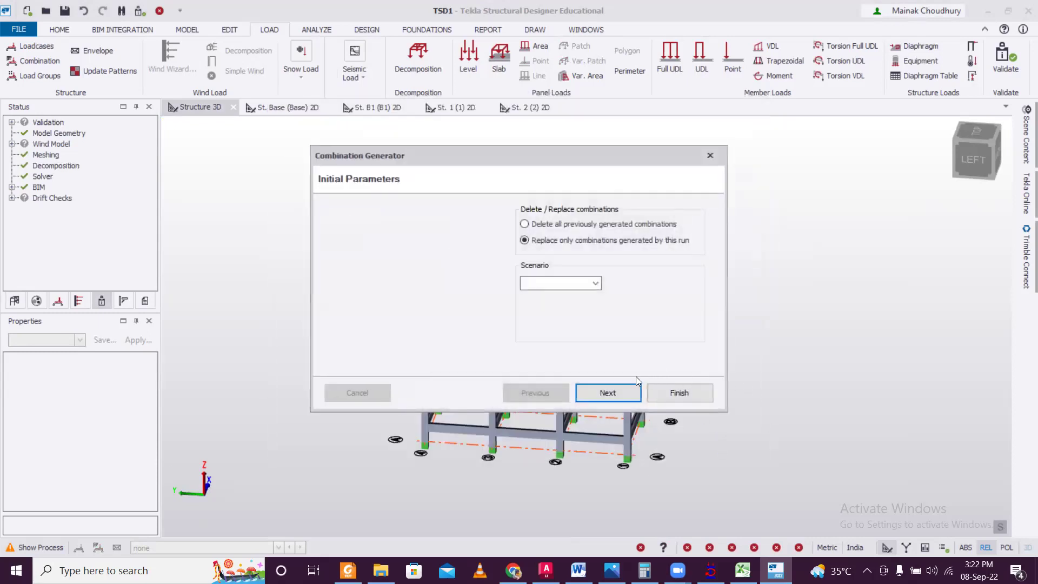
Generate the seismic combinations 1.2D+1.2L+1.2Lr±1.2E, 1.5D±1.5E and 0.9D±1.5E with the default service factors.
{"action": "left_click", "coordinate": [583, 298]}
{"action": "left_click", "coordinate": [601, 397]}
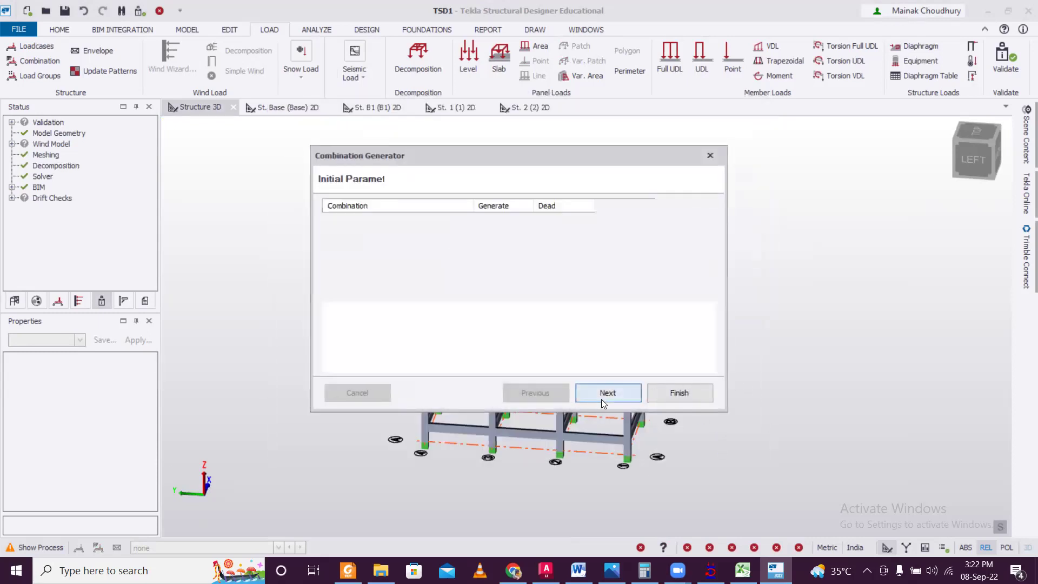
{"action": "left_click", "coordinate": [610, 394]}
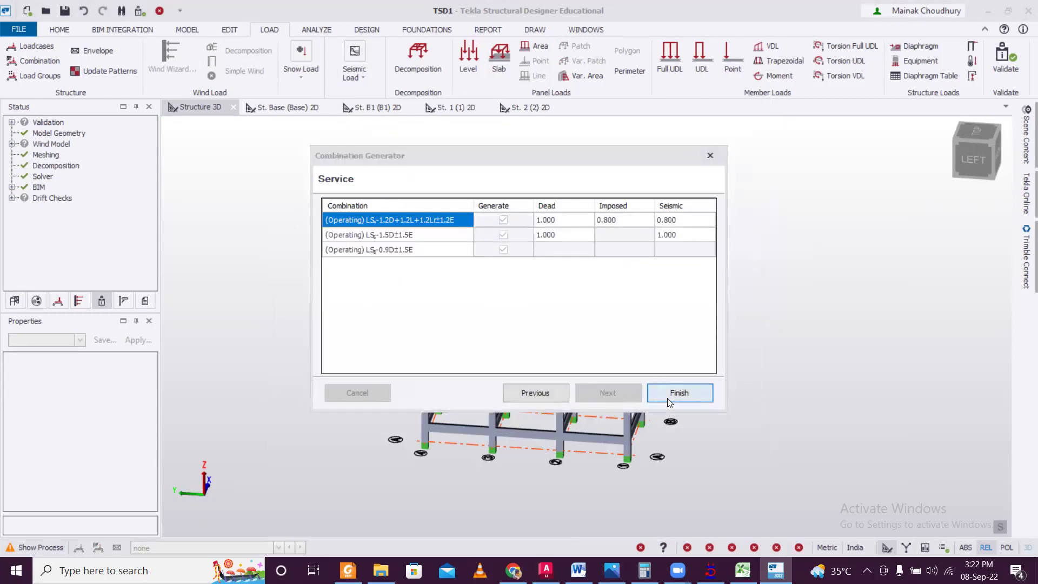
{"action": "left_click", "coordinate": [669, 396]}
Run Design All (Static) and view the design status of the frame from the front corner.
{"action": "left_click", "coordinate": [367, 29]}
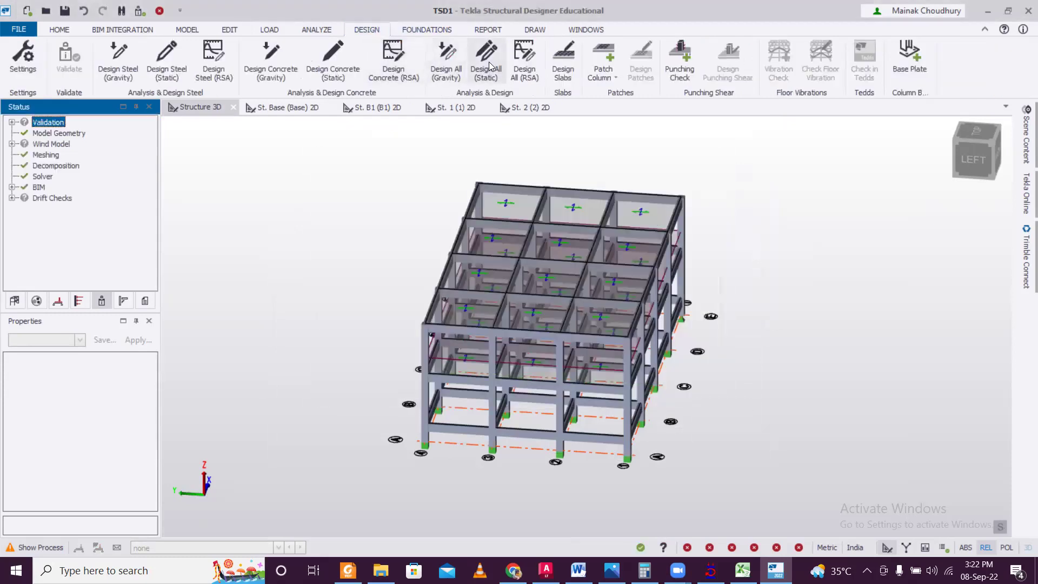
{"action": "left_click", "coordinate": [486, 63]}
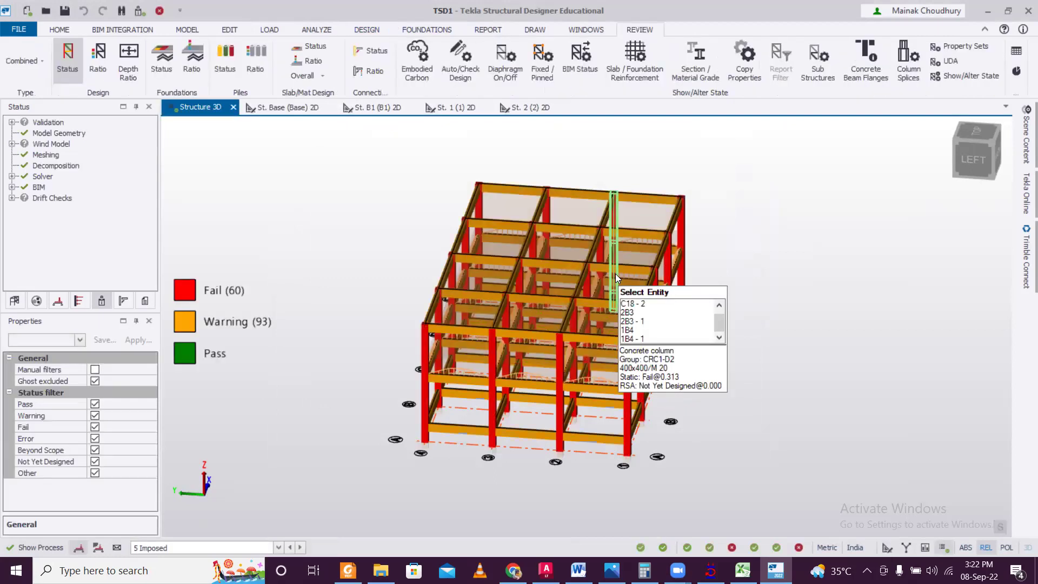
{"action": "middle_click_drag", "start_coordinate": [793, 374], "coordinate": [376, 364]}
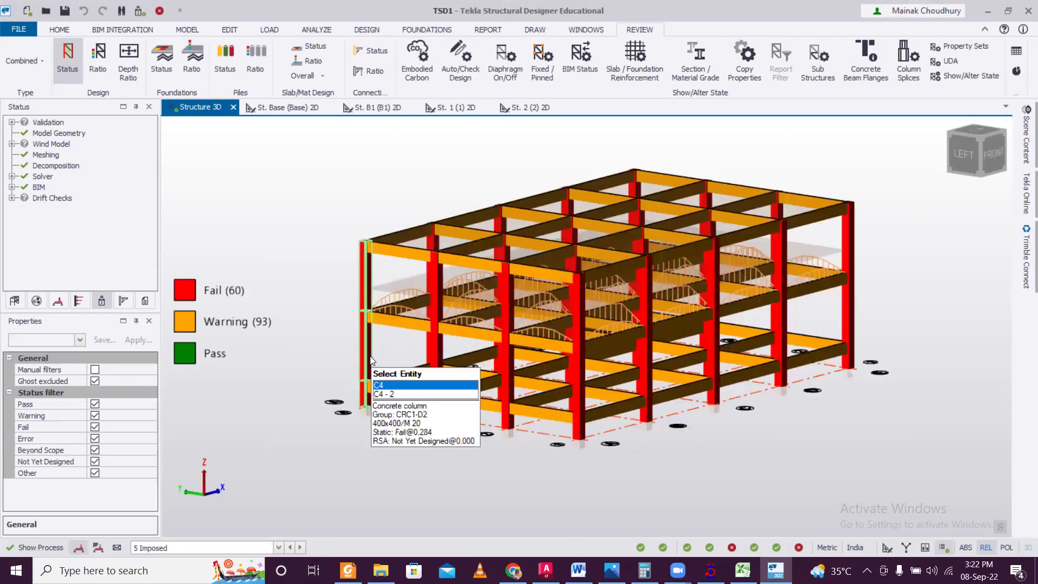
Run a static member check on corner column C4.
{"action": "left_click", "coordinate": [371, 357]}
{"action": "left_click_drag", "start_coordinate": [152, 381], "coordinate": [159, 425]}
{"action": "mouse_move", "coordinate": [372, 351]}
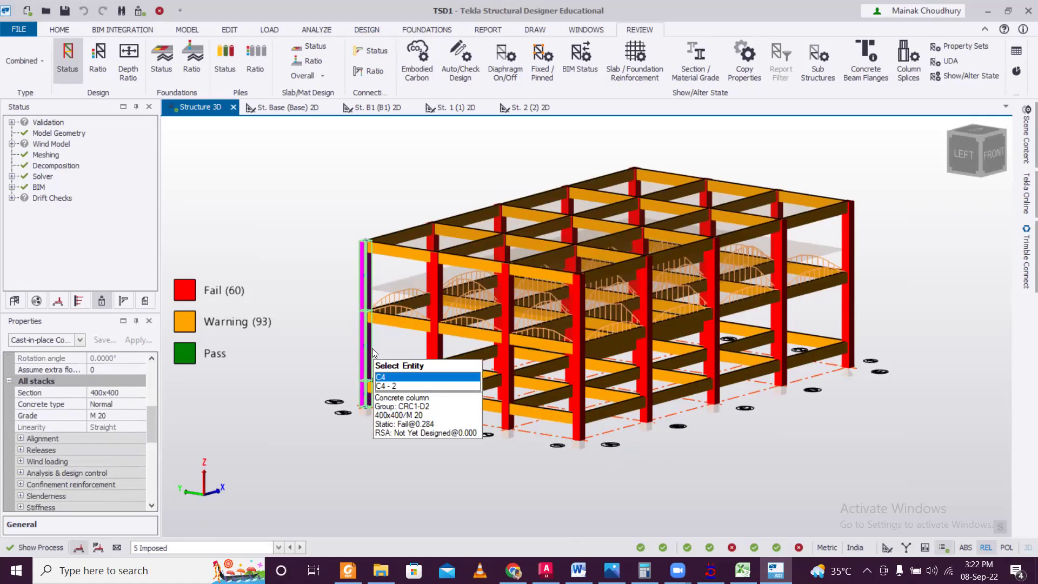
{"action": "right_click", "coordinate": [372, 350]}
{"action": "mouse_move", "coordinate": [447, 274]}
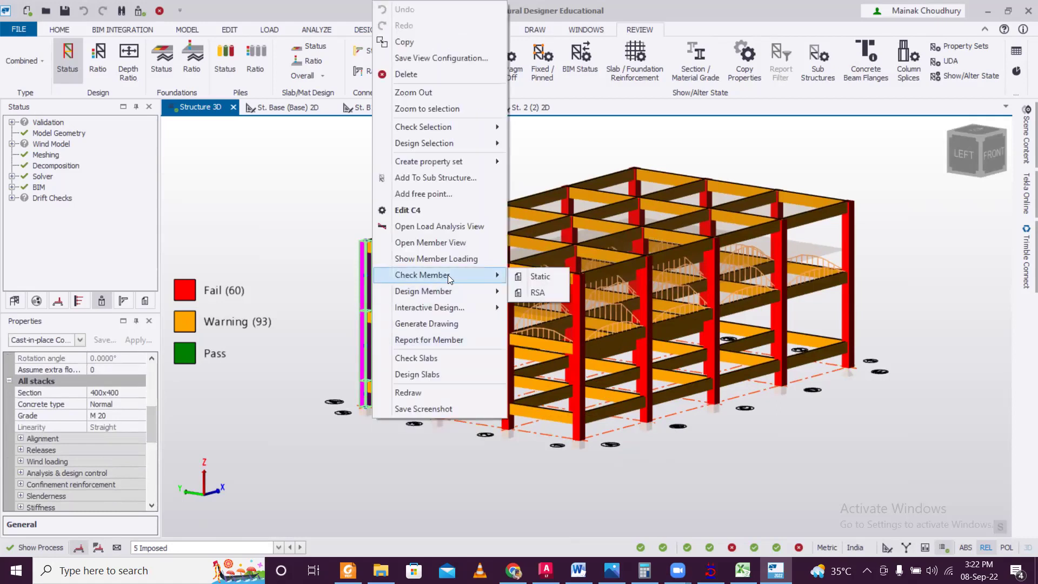
{"action": "left_click", "coordinate": [516, 275]}
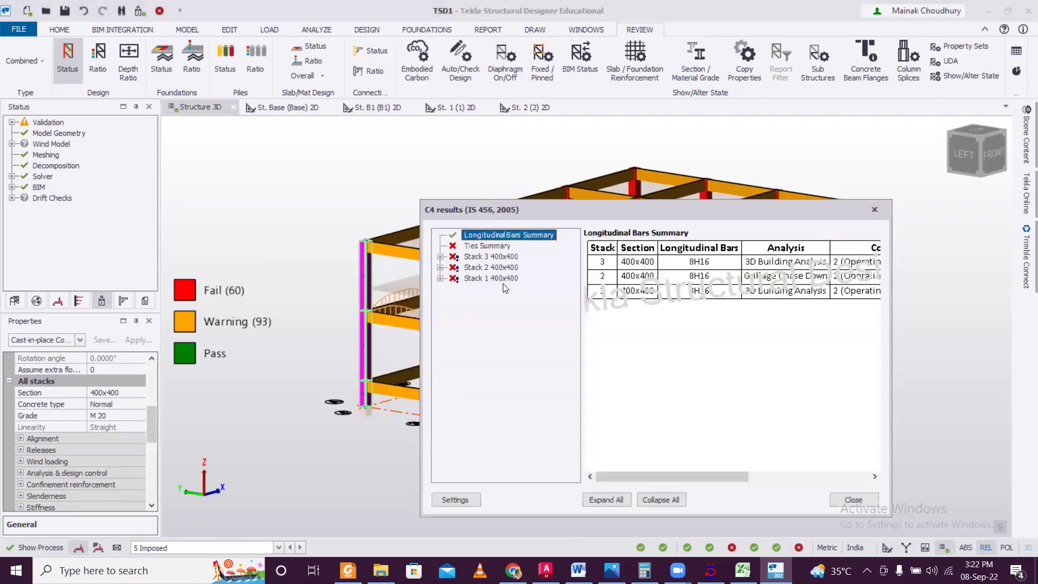
Examine column C4's check results for Stack 1, including its shear links, and for Stack 3, and close the results.
{"action": "left_click", "coordinate": [502, 279]}
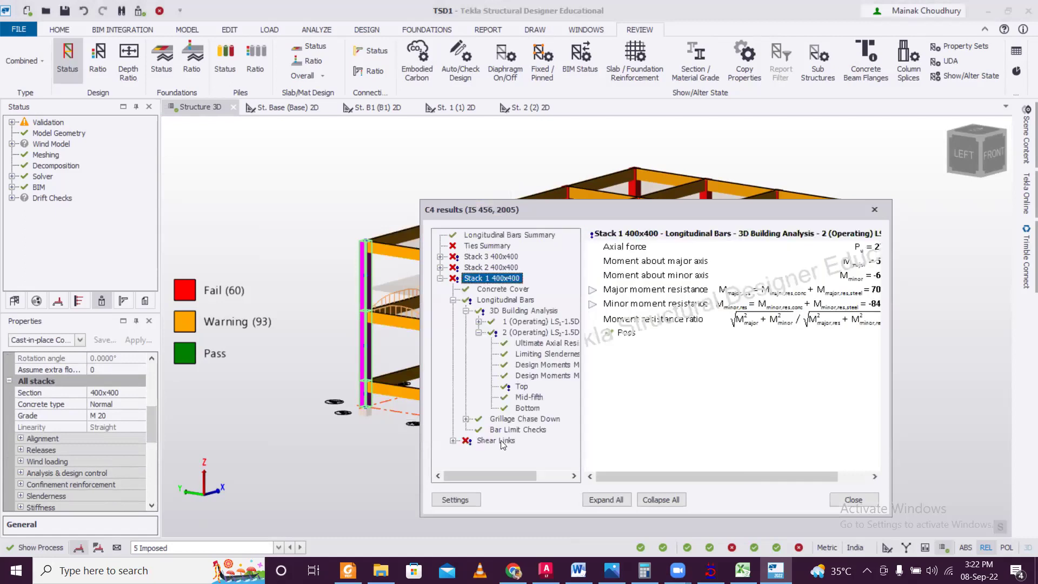
{"action": "left_click", "coordinate": [454, 440]}
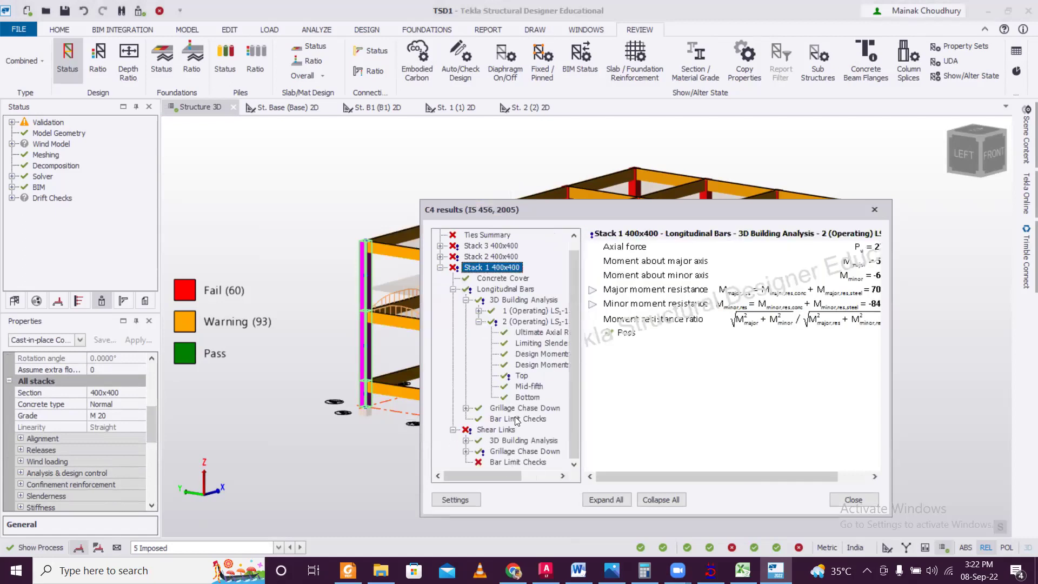
{"action": "scroll", "coordinate": [497, 348], "scroll_direction": "up", "scroll_amount": 1}
{"action": "left_click", "coordinate": [489, 256]}
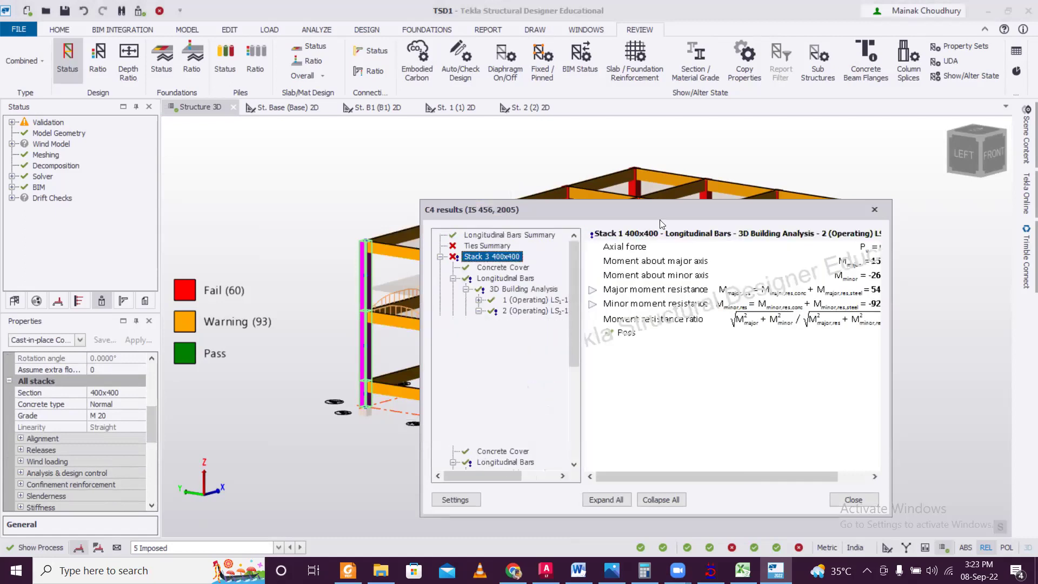
{"action": "left_click", "coordinate": [874, 209]}
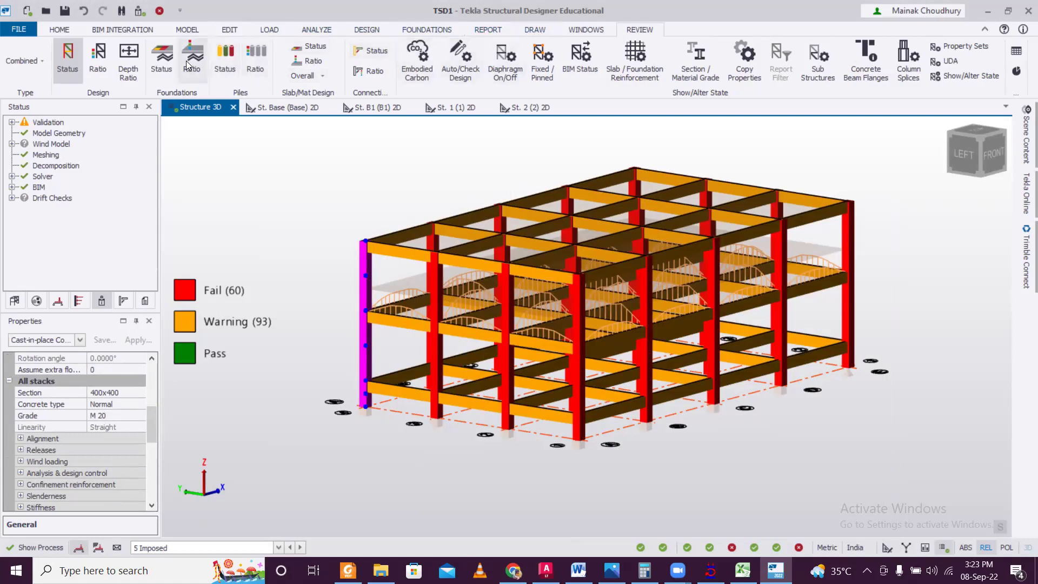
Set the maximum center spacing of column tie bars to 150 mm in the concrete column reinforcement layout design settings.
{"action": "left_click", "coordinate": [349, 32]}
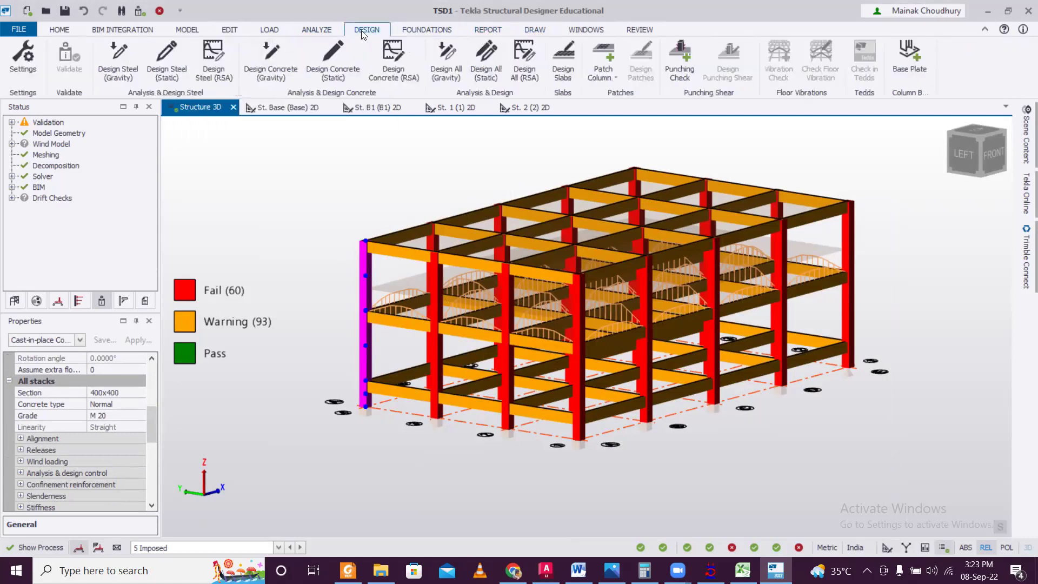
{"action": "left_click", "coordinate": [23, 58]}
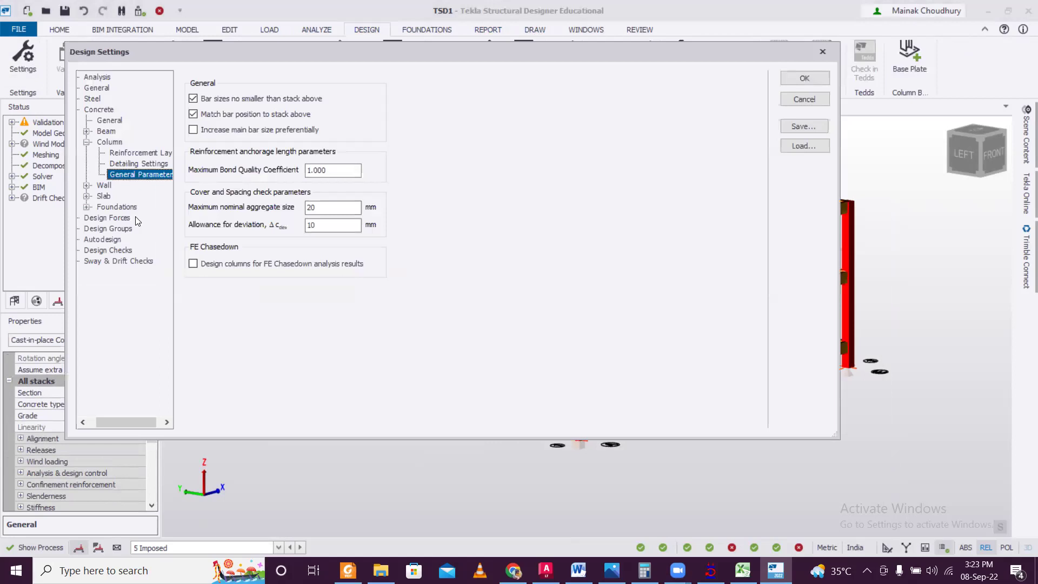
{"action": "left_click", "coordinate": [141, 166]}
{"action": "left_click", "coordinate": [270, 88]}
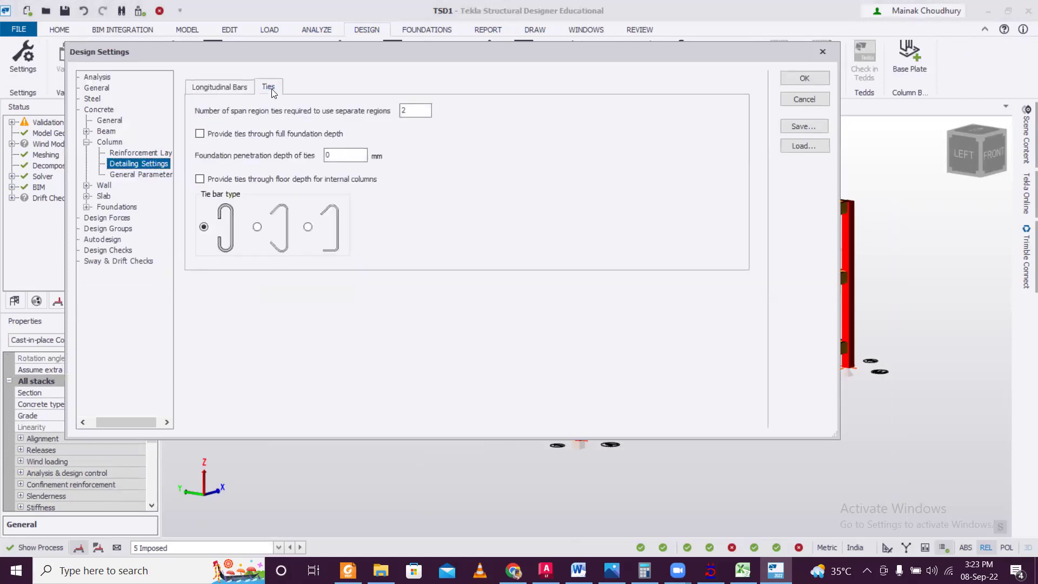
{"action": "left_click", "coordinate": [147, 152]}
{"action": "left_click", "coordinate": [141, 166]}
{"action": "left_click", "coordinate": [140, 172]}
{"action": "left_click", "coordinate": [147, 162]}
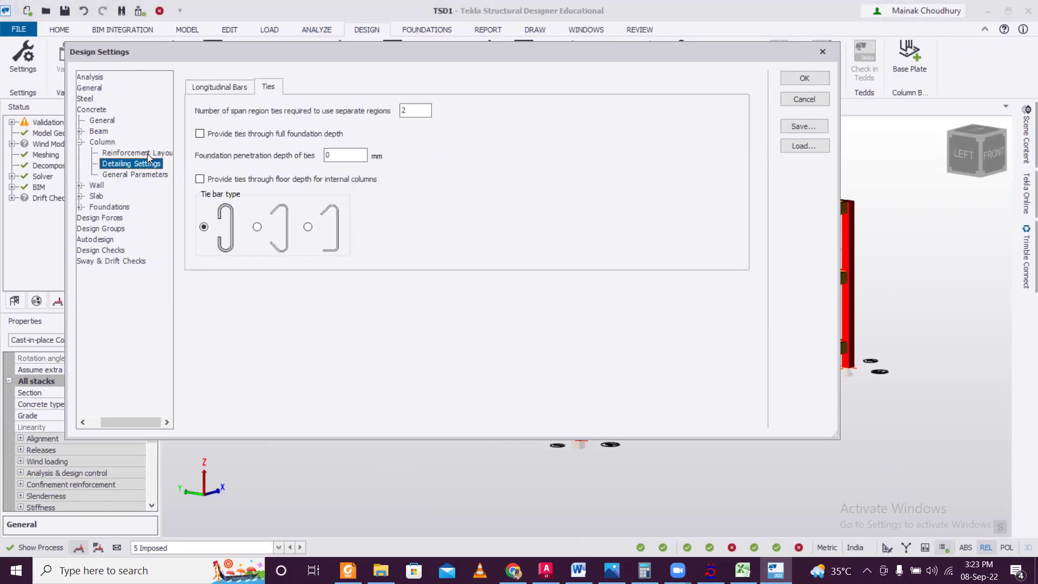
{"action": "left_click", "coordinate": [147, 153]}
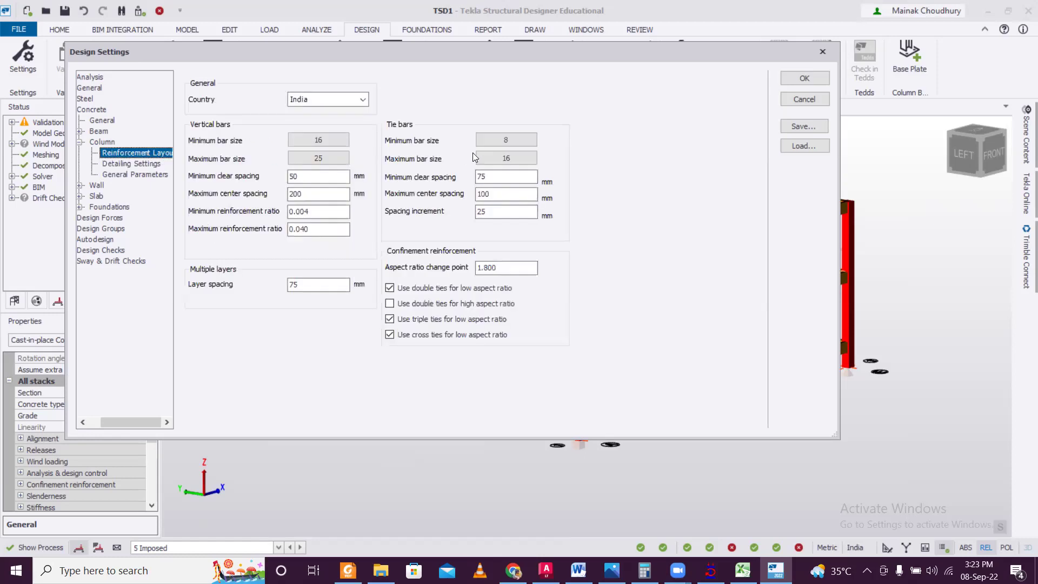
{"action": "double_click", "coordinate": [504, 193]}
{"action": "type", "text": "150"}
{"action": "left_click", "coordinate": [803, 77]}
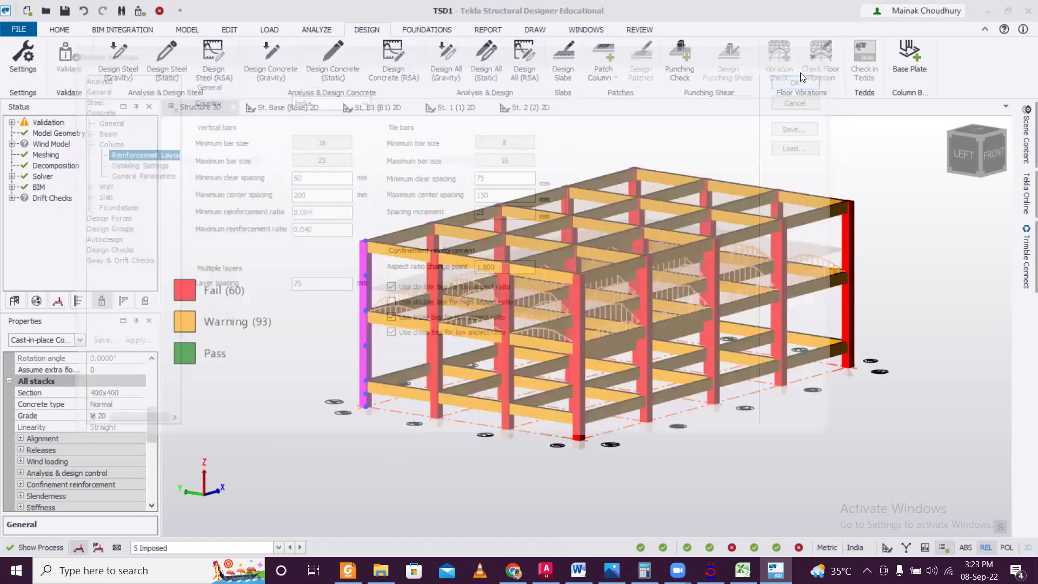
Redesign the selected column C4 with the static design and close its results.
{"action": "left_click", "coordinate": [360, 277]}
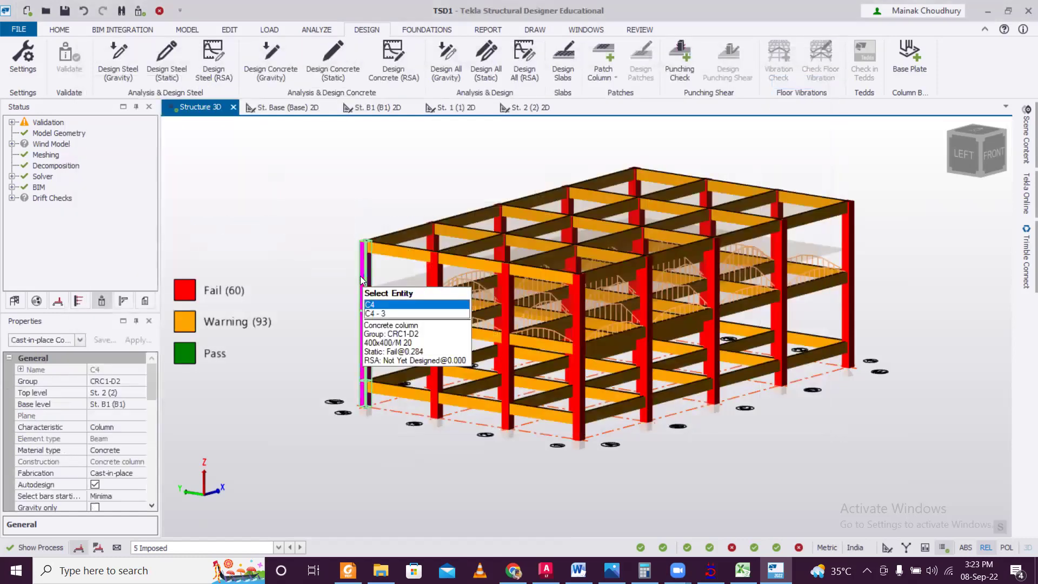
{"action": "right_click", "coordinate": [360, 277]}
{"action": "mouse_move", "coordinate": [460, 280]}
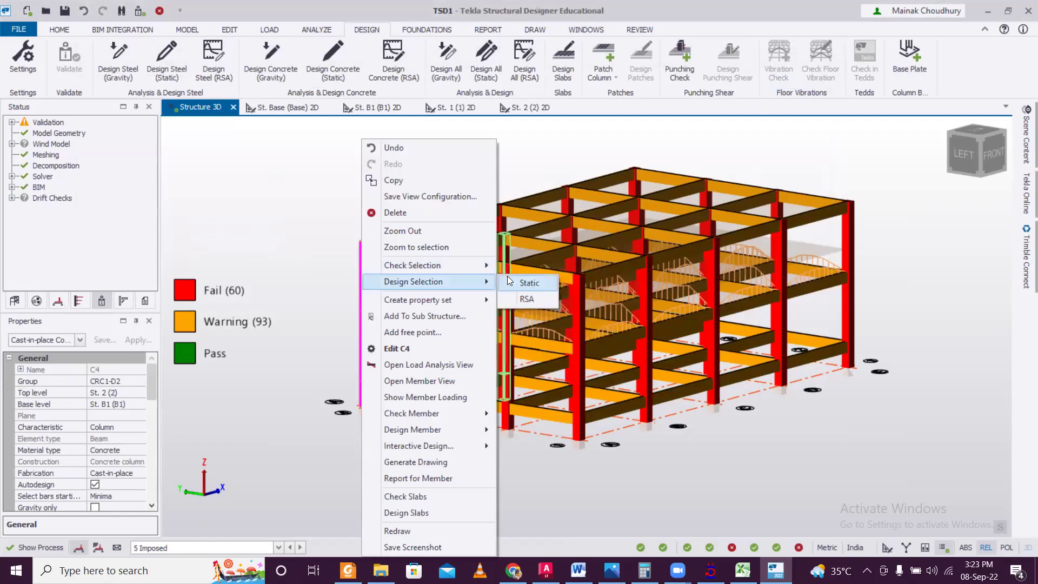
{"action": "left_click", "coordinate": [520, 283]}
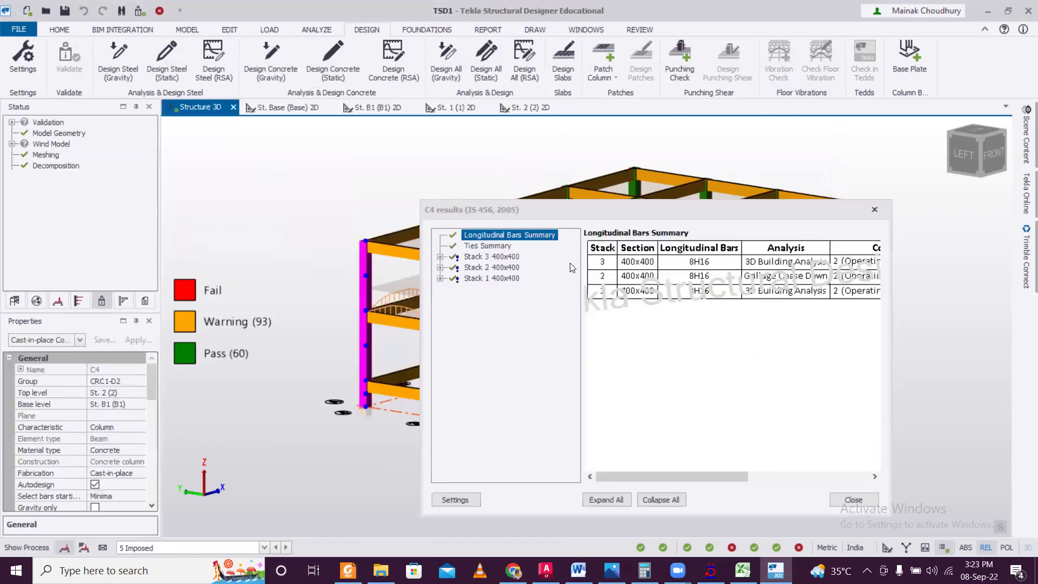
{"action": "left_click", "coordinate": [871, 208]}
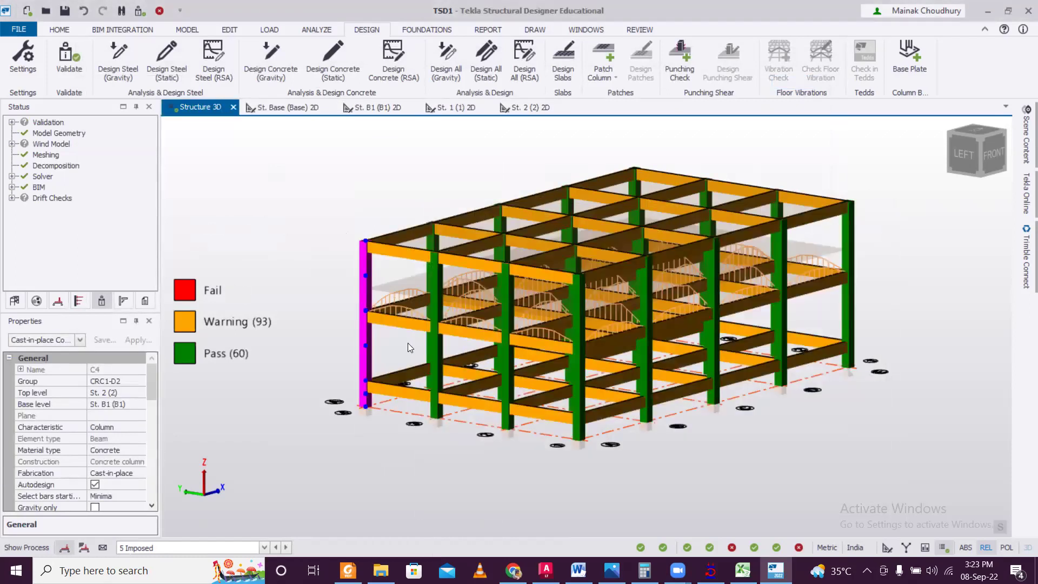
Run a static member design on beam 1B1 at level St. 1.
{"action": "left_click", "coordinate": [413, 403]}
{"action": "mouse_move", "coordinate": [409, 392]}
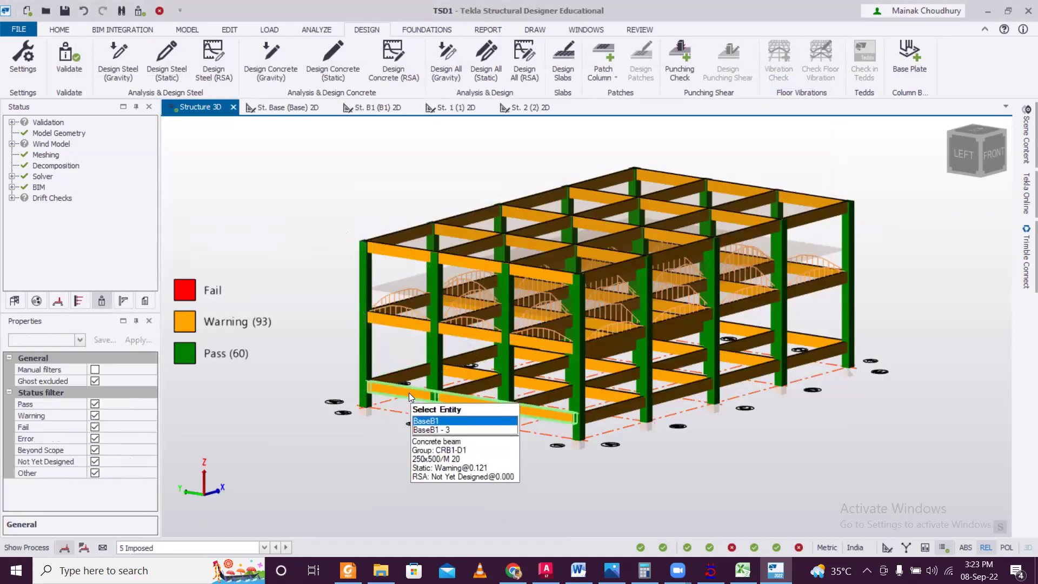
{"action": "left_click", "coordinate": [416, 330]}
{"action": "right_click", "coordinate": [417, 330]}
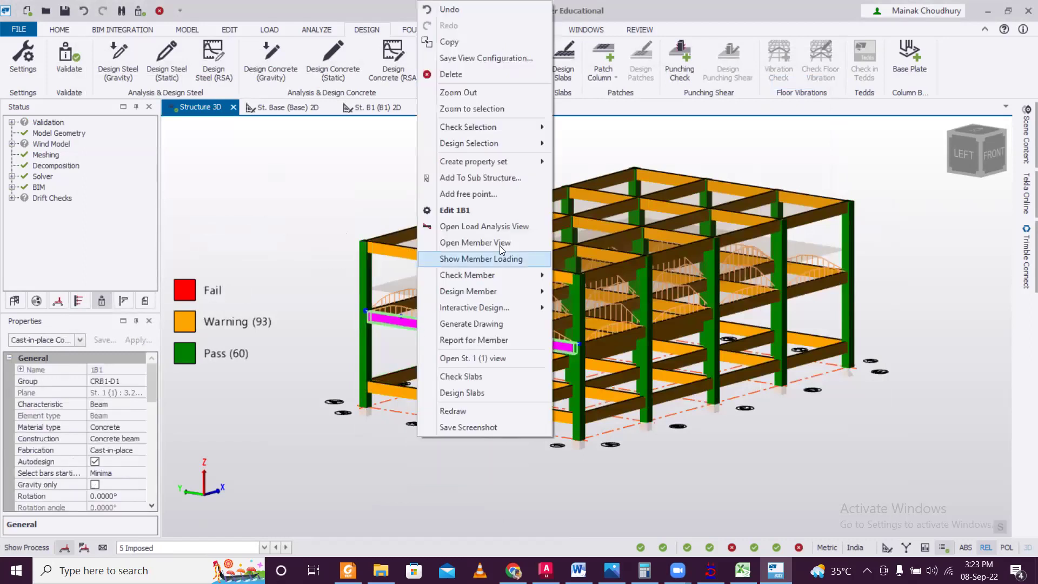
{"action": "left_click", "coordinate": [561, 295]}
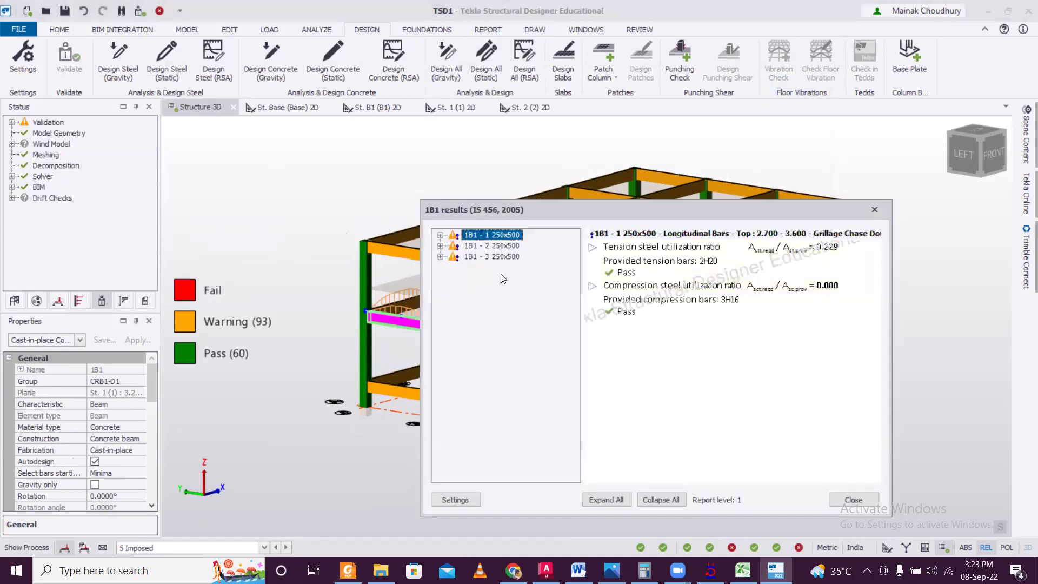
Examine the longitudinal bar limit checks for span 3 of beam 1B1 in the top region 2.700 - 3.600, and close the results.
{"action": "left_click", "coordinate": [440, 258]}
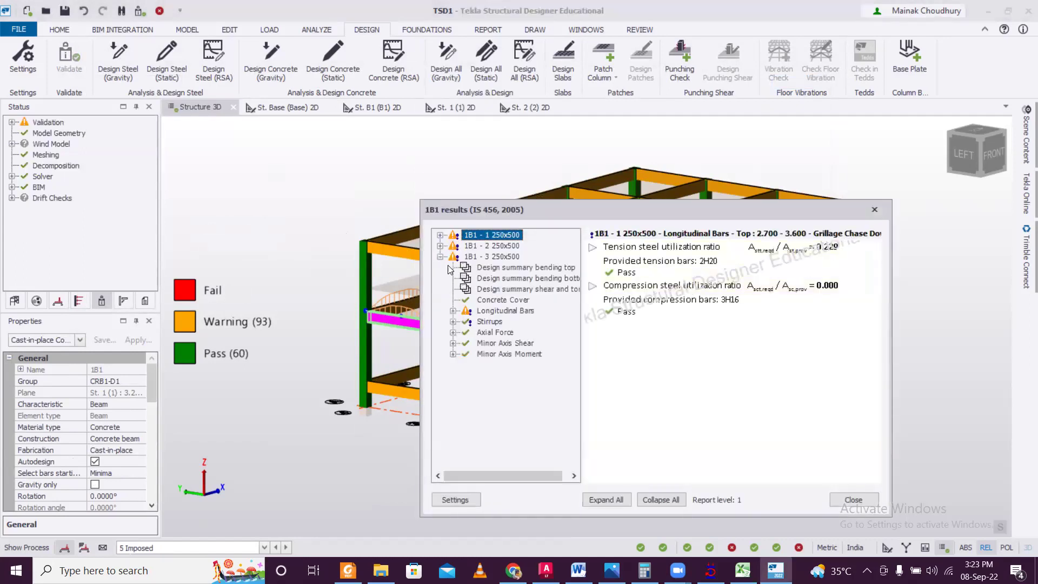
{"action": "left_click", "coordinate": [453, 312]}
{"action": "left_click", "coordinate": [466, 343]}
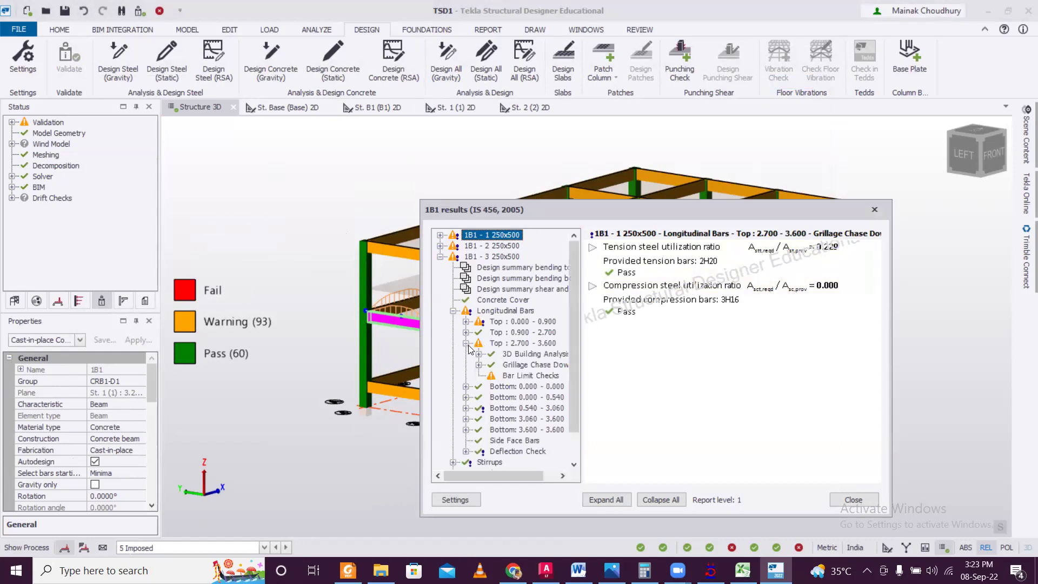
{"action": "left_click", "coordinate": [519, 376]}
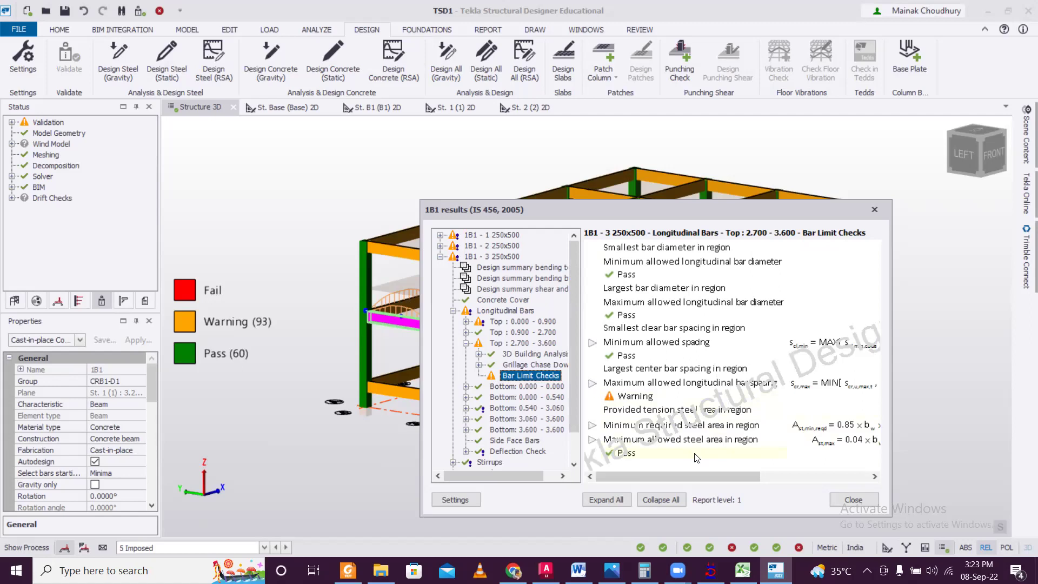
{"action": "scroll", "coordinate": [696, 459], "scroll_direction": "right", "scroll_amount": 5}
{"action": "scroll", "coordinate": [696, 459], "scroll_direction": "left", "scroll_amount": 5}
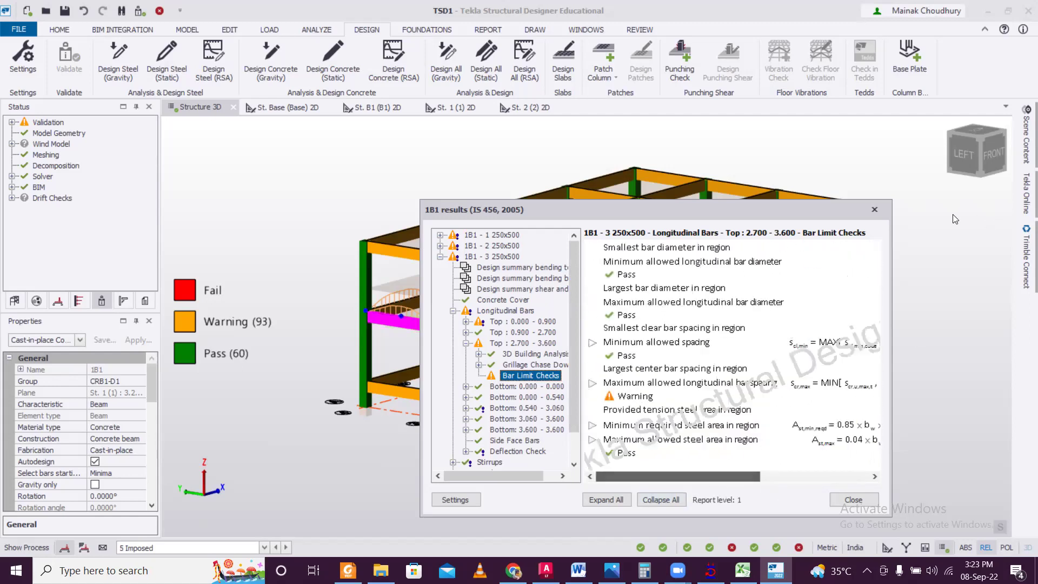
{"action": "left_click", "coordinate": [875, 210]}
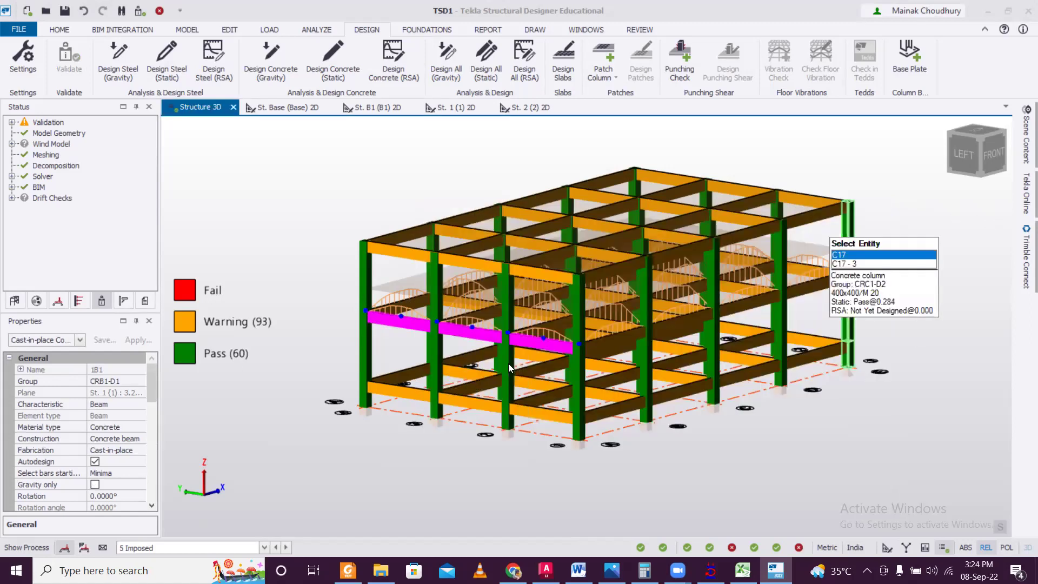
Run a static check on beam 1B1 and review the longitudinal bar results of spans 2 and 3.
{"action": "left_click", "coordinate": [553, 374]}
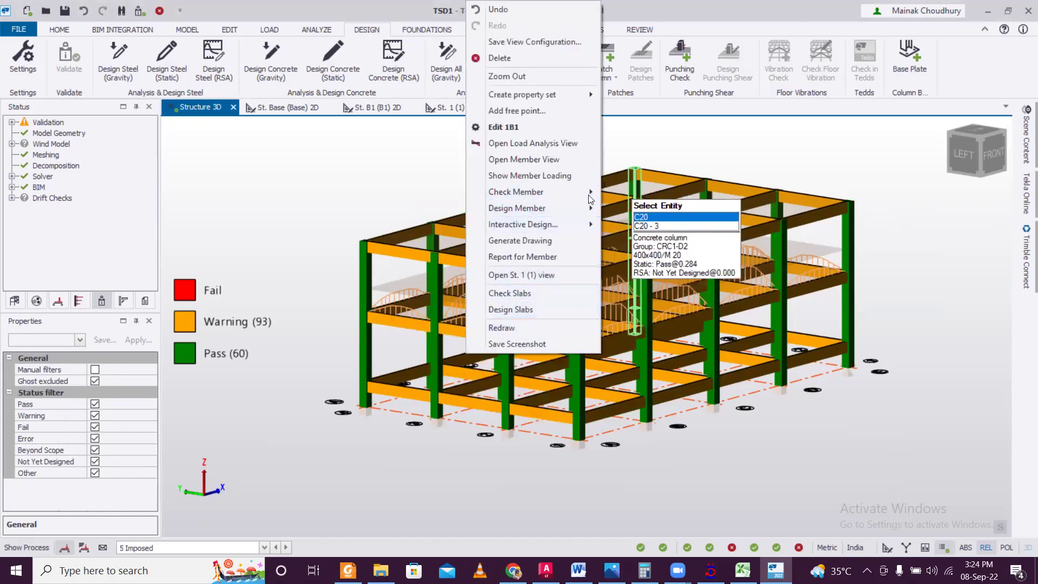
{"action": "left_click", "coordinate": [605, 191]}
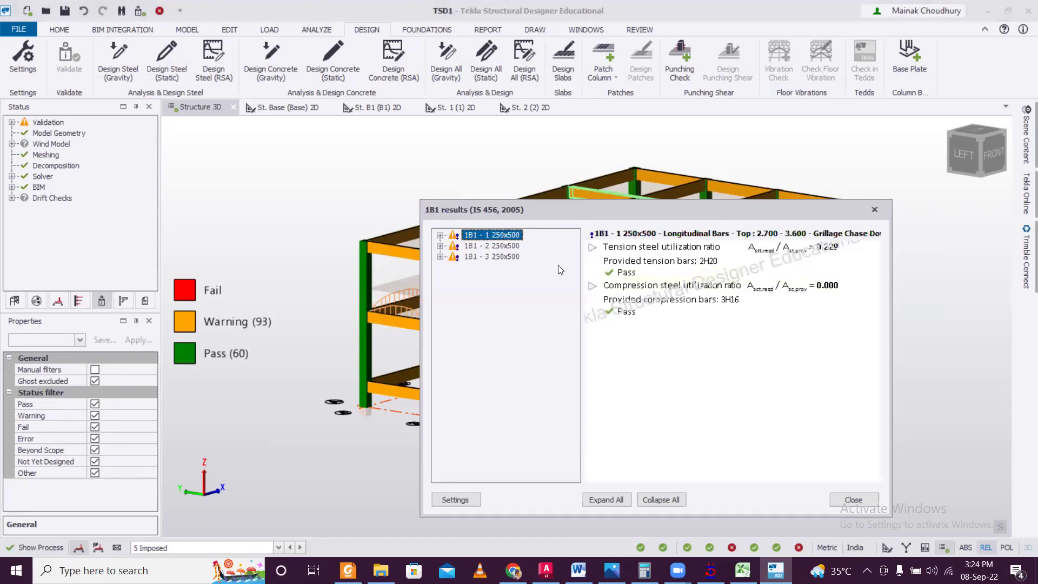
{"action": "double_click", "coordinate": [514, 250]}
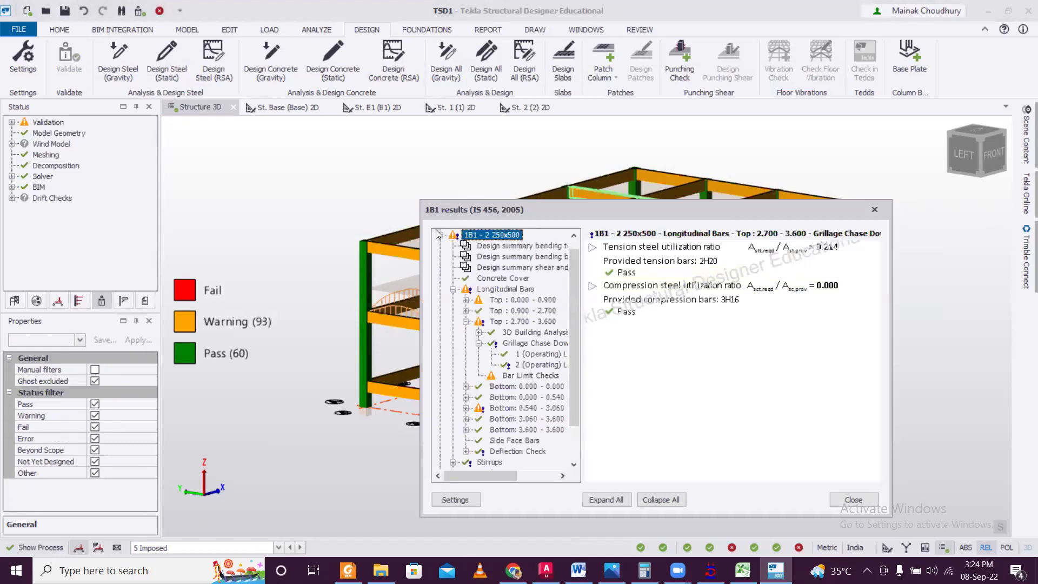
{"action": "left_click", "coordinate": [441, 236]}
{"action": "double_click", "coordinate": [507, 256]}
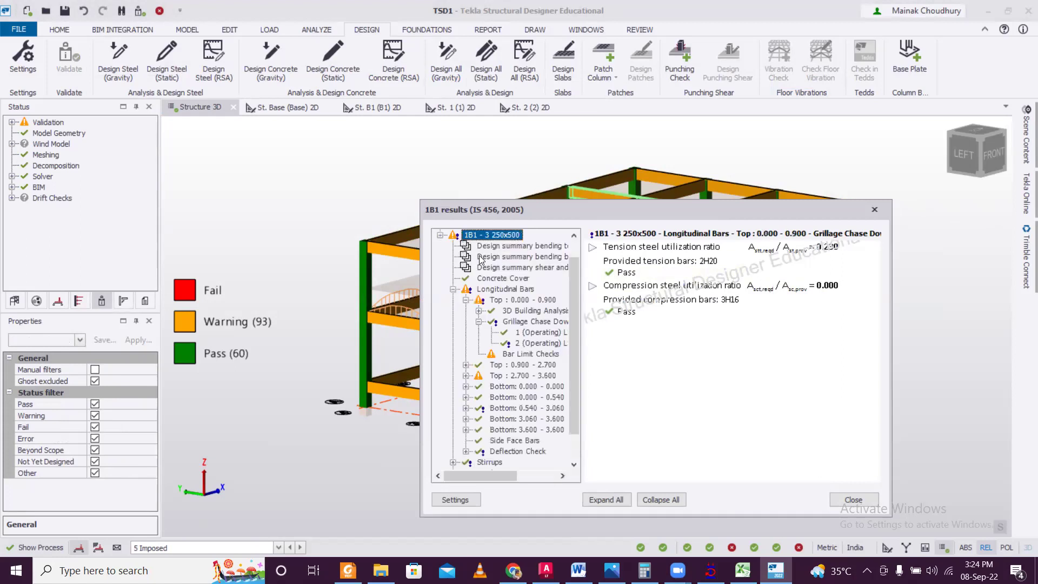
{"action": "left_click", "coordinate": [443, 238]}
{"action": "left_click", "coordinate": [875, 210]}
Run a static design on beam 1B6 along the front face at level St. 1 and expand the results of its span 2.
{"action": "middle_click_drag", "start_coordinate": [587, 357], "coordinate": [541, 424]}
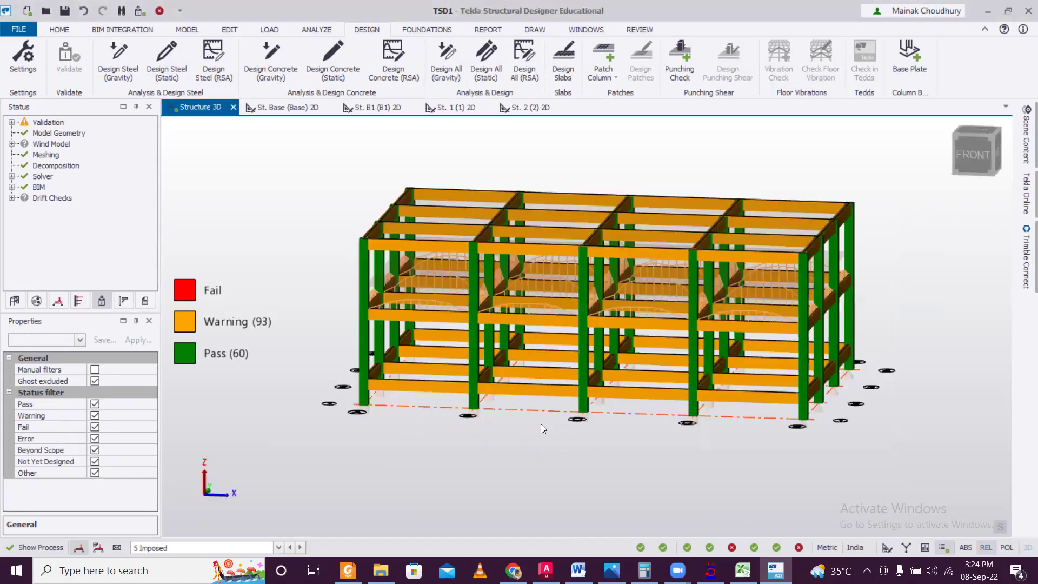
{"action": "middle_click_drag", "start_coordinate": [728, 430], "coordinate": [773, 380]}
{"action": "scroll", "coordinate": [765, 326], "scroll_direction": "up", "scroll_amount": 4}
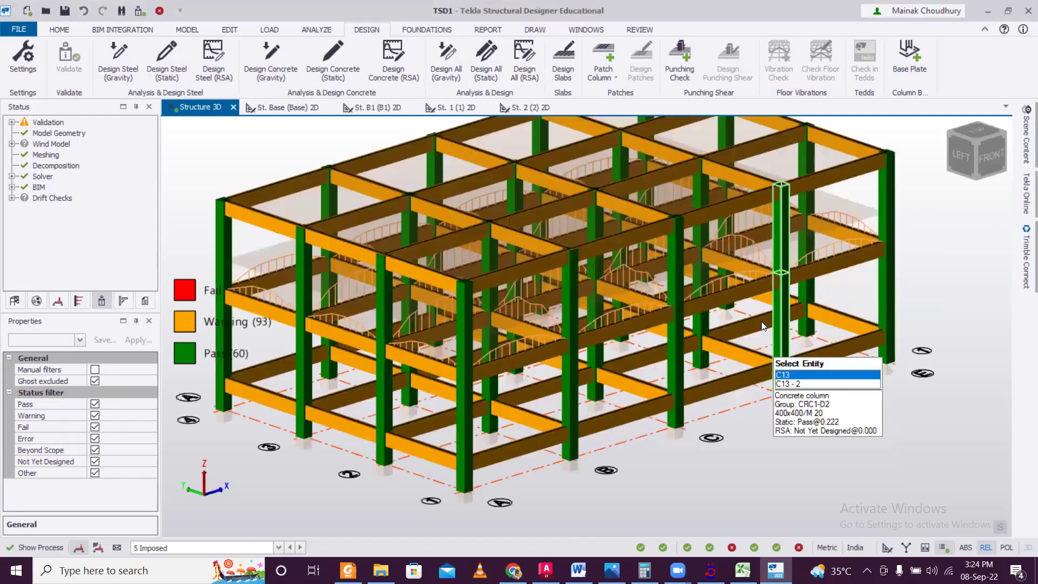
{"action": "left_click", "coordinate": [775, 283]}
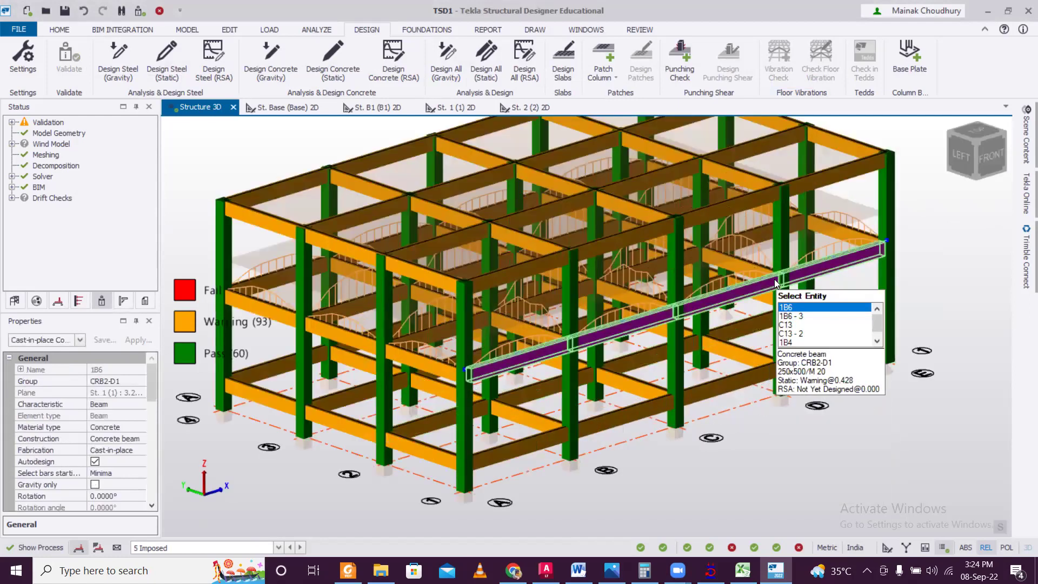
{"action": "right_click", "coordinate": [775, 282]}
{"action": "mouse_move", "coordinate": [847, 263]}
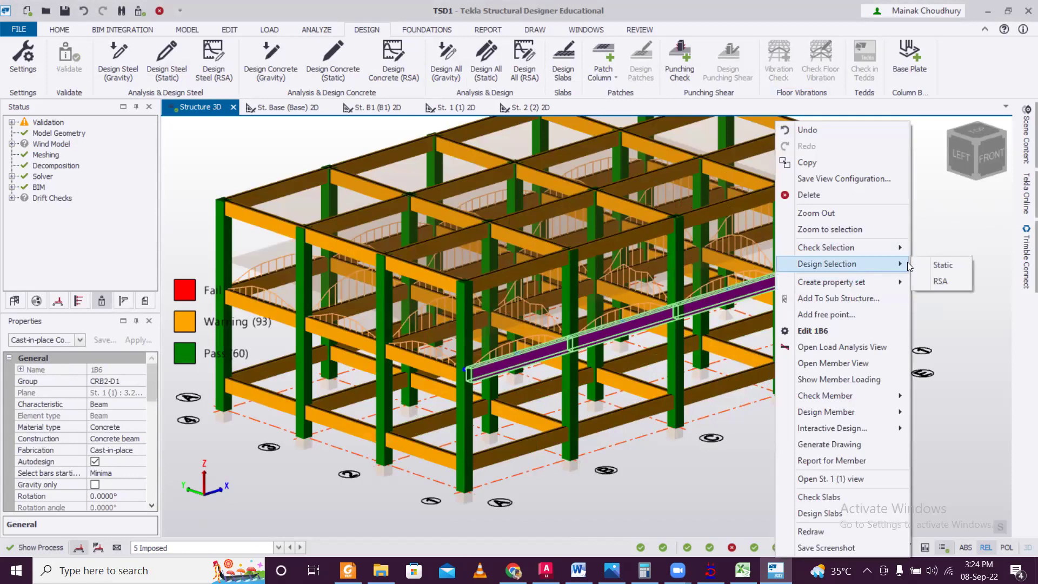
{"action": "left_click", "coordinate": [943, 264]}
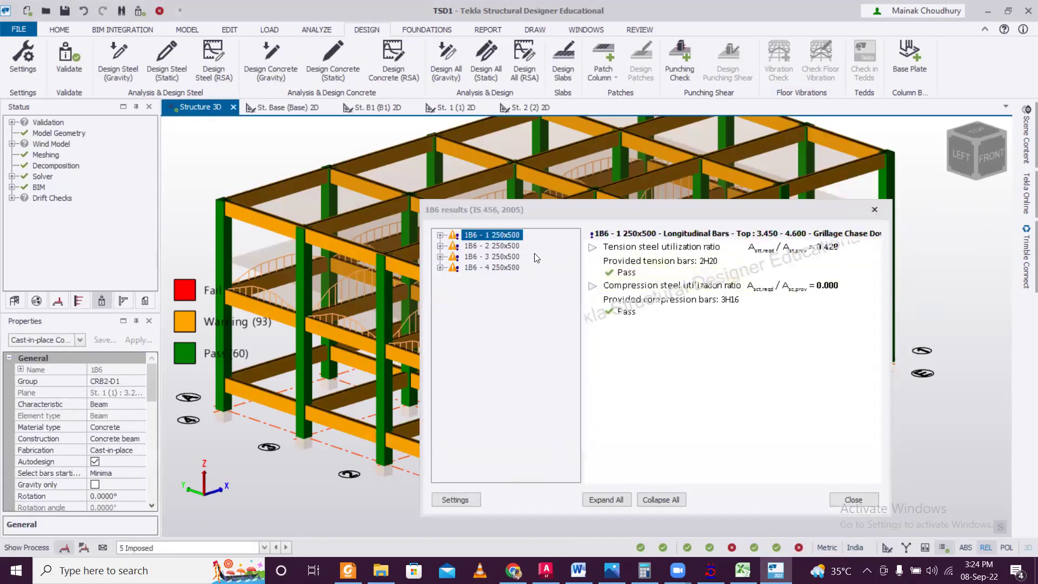
{"action": "double_click", "coordinate": [514, 245]}
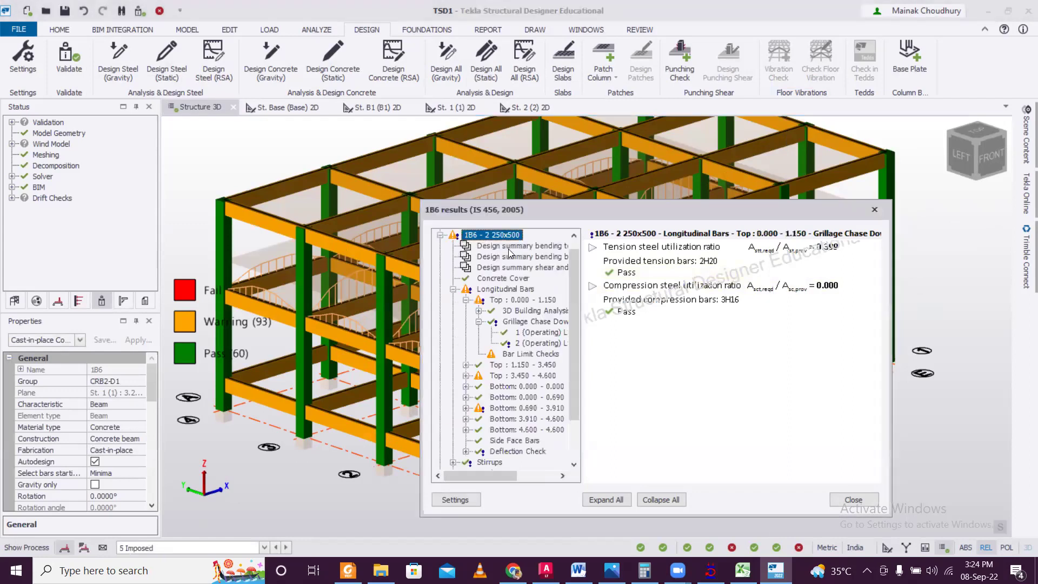
Examine the bar limit checks of beam 1B6 span 4 in the top region 3.450 - 4.600, and close the results.
{"action": "left_click", "coordinate": [441, 235]}
{"action": "left_click", "coordinate": [439, 257]}
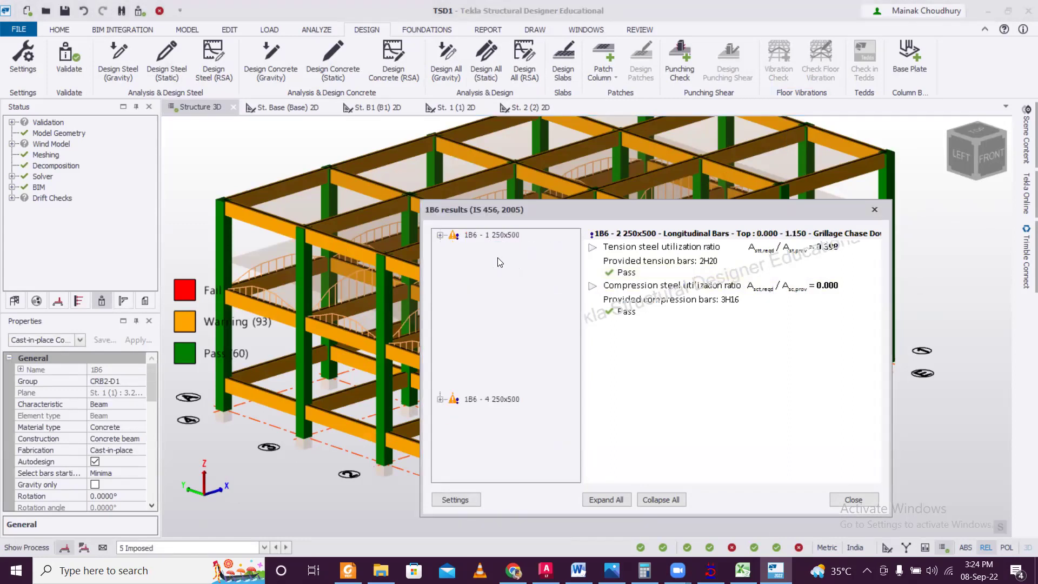
{"action": "left_click", "coordinate": [440, 235]}
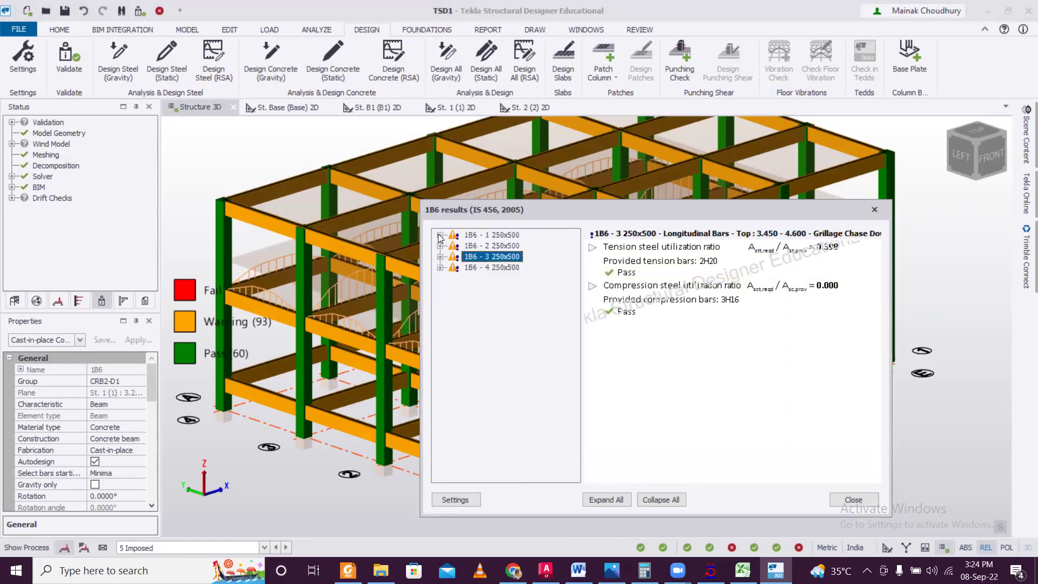
{"action": "left_click", "coordinate": [440, 267]}
{"action": "left_click", "coordinate": [453, 322]}
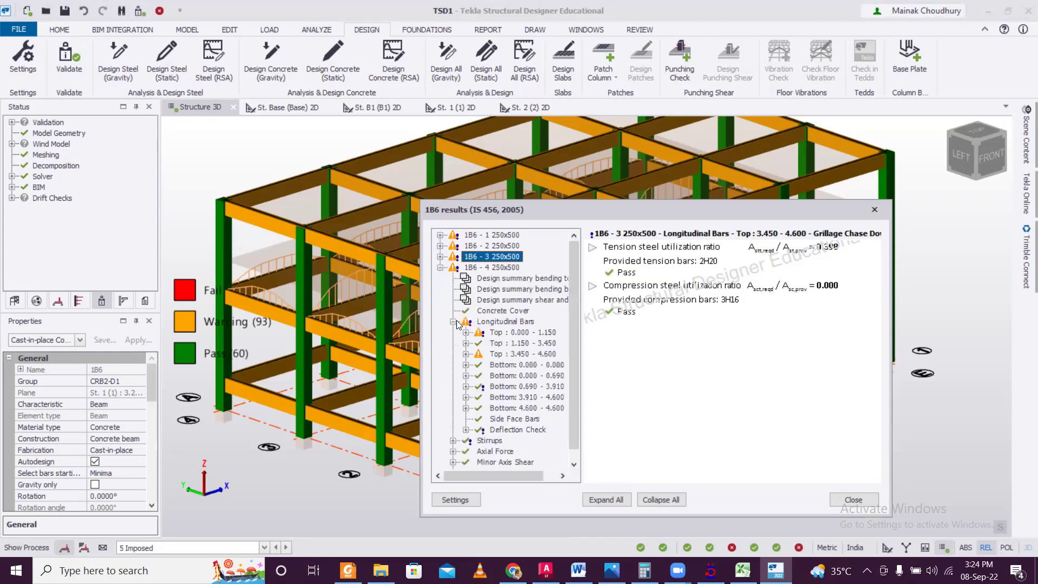
{"action": "left_click", "coordinate": [466, 354]}
{"action": "left_click", "coordinate": [522, 384]}
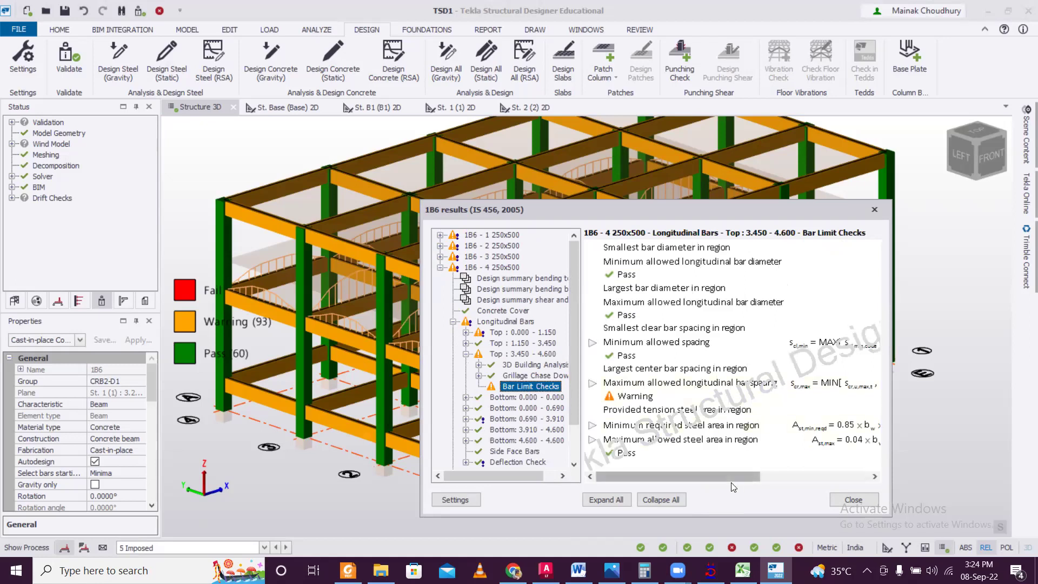
{"action": "mouse_move", "coordinate": [710, 476]}
{"action": "left_mouse_down"}
{"action": "mouse_move", "coordinate": [789, 476]}
{"action": "mouse_move", "coordinate": [710, 476]}
{"action": "left_mouse_up"}
{"action": "left_click", "coordinate": [874, 209]}
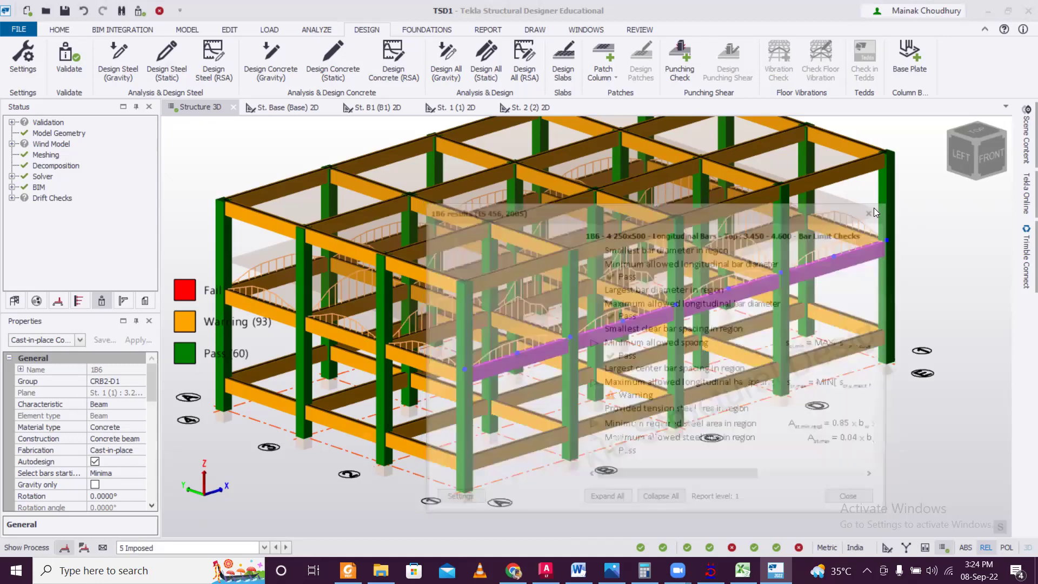
{"action": "left_click", "coordinate": [849, 395]}
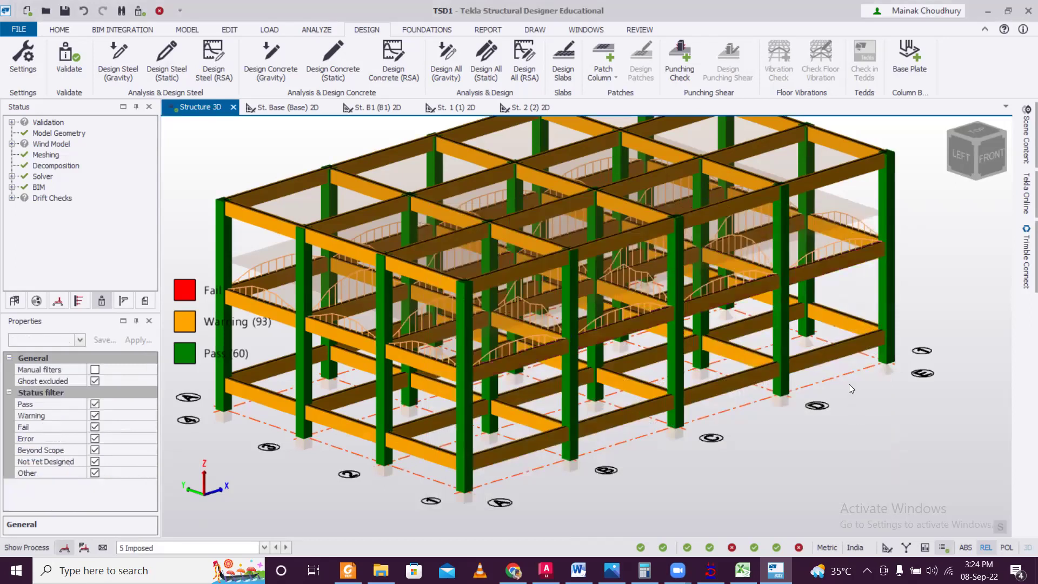
Select all beams on the three levels and set their longitudinal and stirrup reinforcement class to Fe 500.
{"action": "middle_click_drag", "start_coordinate": [849, 383], "coordinate": [905, 350]}
{"action": "middle_click_drag", "start_coordinate": [721, 394], "coordinate": [812, 266]}
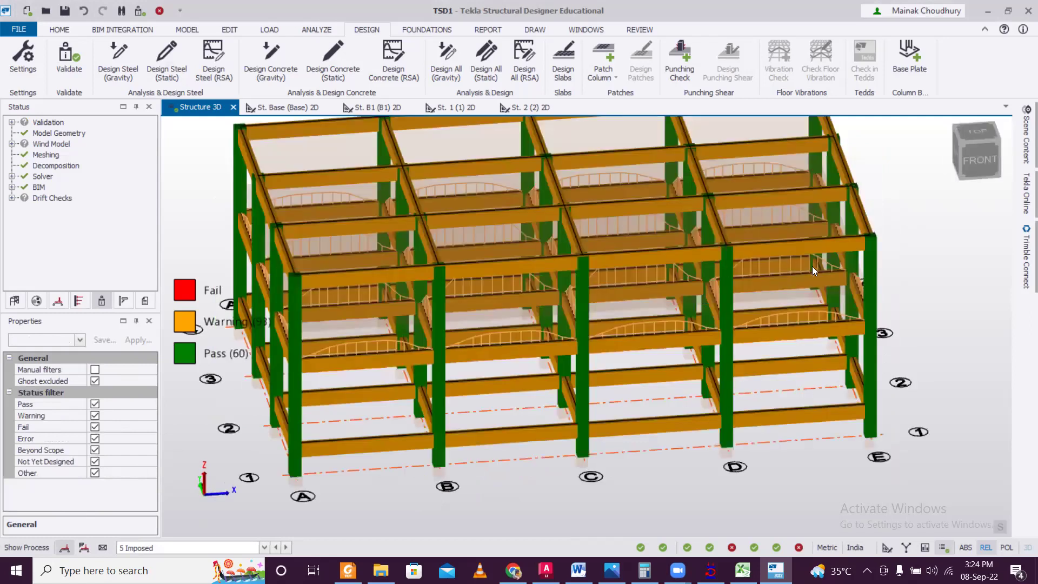
{"action": "middle_click_drag", "start_coordinate": [899, 369], "coordinate": [865, 326]}
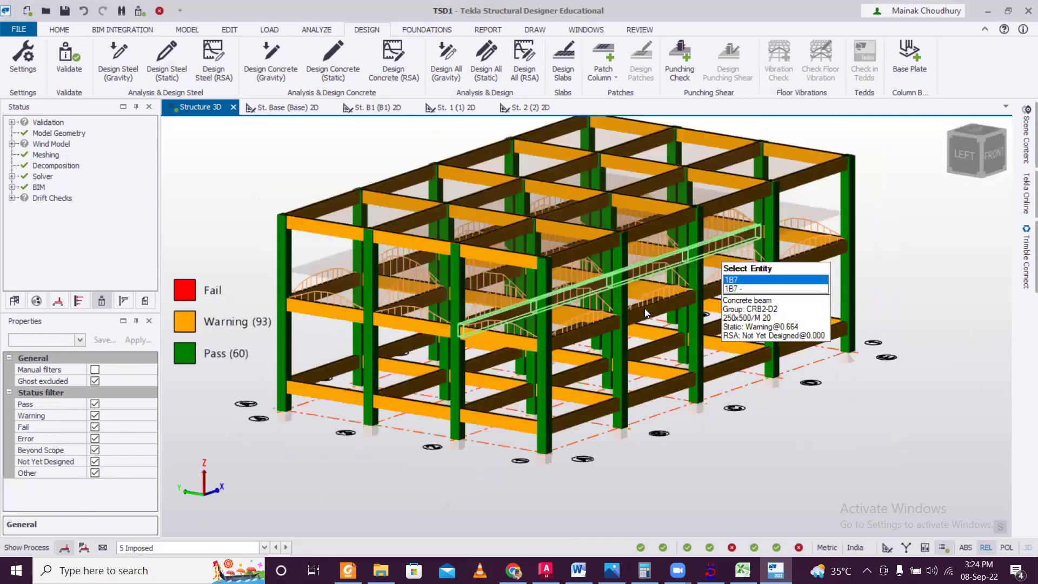
{"action": "key", "text": "f"}
{"action": "left_click_drag", "start_coordinate": [230, 148], "coordinate": [888, 191]}
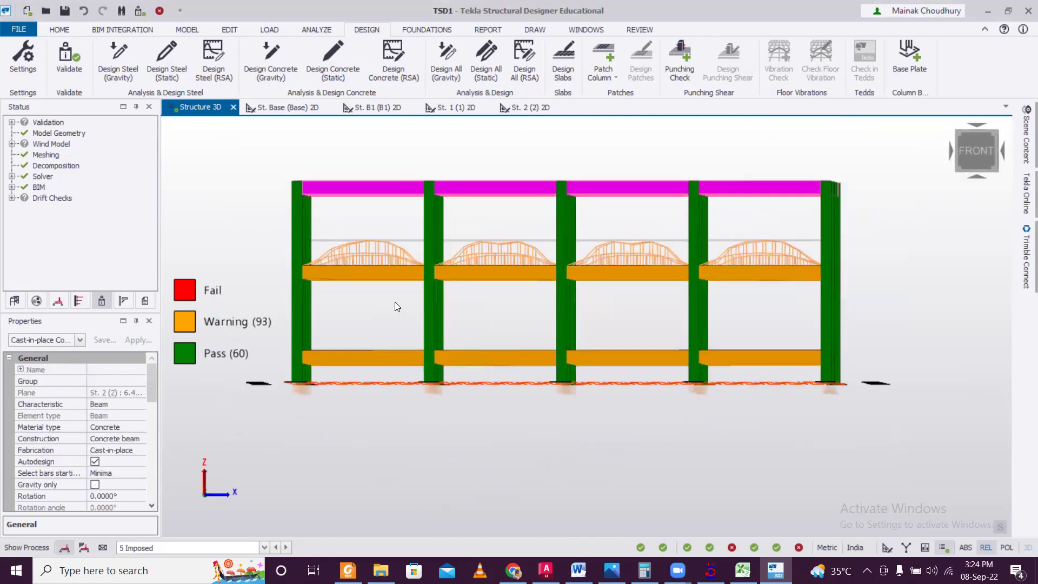
{"action": "left_click_drag", "start_coordinate": [277, 258], "coordinate": [969, 299]}
{"action": "left_click_drag", "start_coordinate": [247, 325], "coordinate": [911, 373]}
{"action": "middle_click_drag", "start_coordinate": [716, 449], "coordinate": [675, 475]}
{"action": "left_click_drag", "start_coordinate": [154, 381], "coordinate": [154, 474]}
{"action": "left_click", "coordinate": [124, 438]}
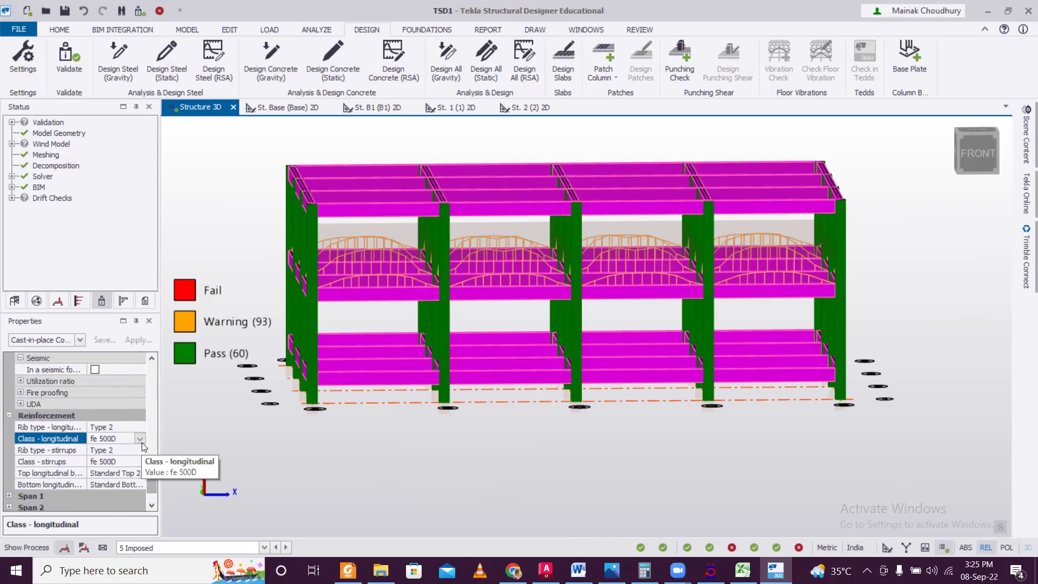
{"action": "left_click", "coordinate": [140, 438]}
{"action": "left_click", "coordinate": [123, 473]}
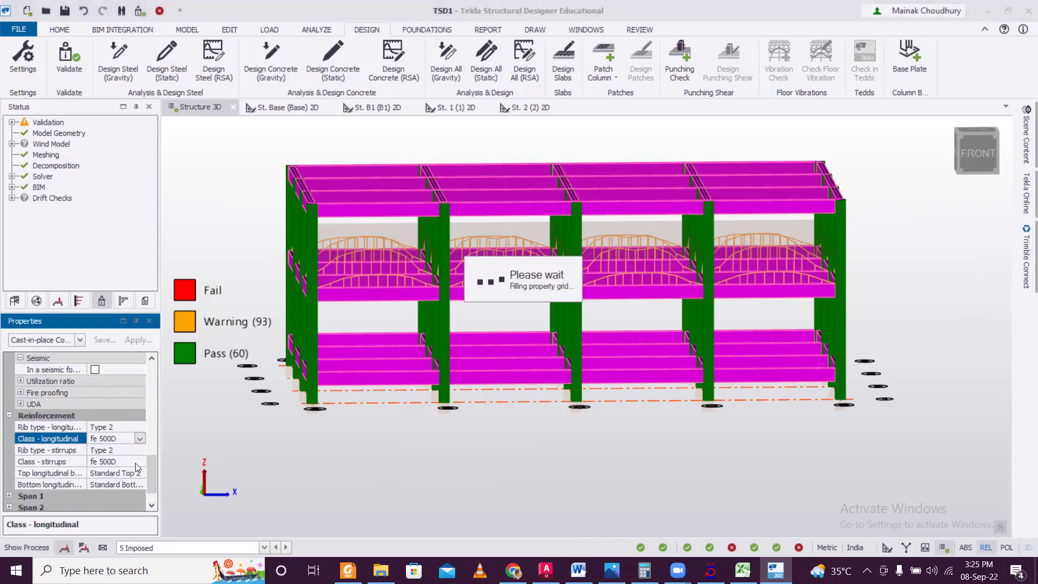
{"action": "left_click", "coordinate": [125, 461]}
{"action": "left_click", "coordinate": [140, 461]}
{"action": "left_click", "coordinate": [123, 473]}
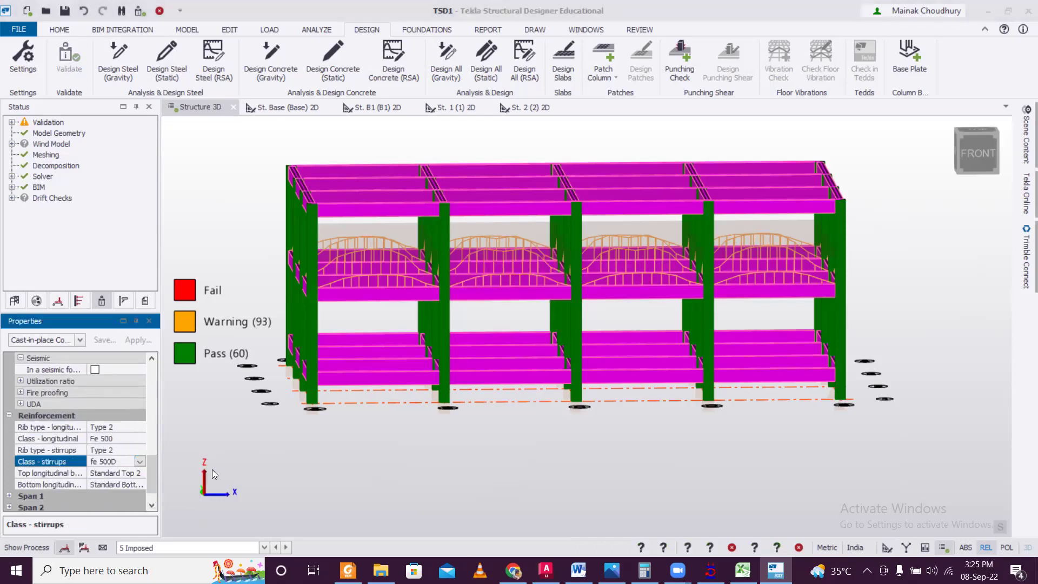
Run a static design on the selected beams and clear the selection.
{"action": "right_click", "coordinate": [393, 215]}
{"action": "mouse_move", "coordinate": [453, 259]}
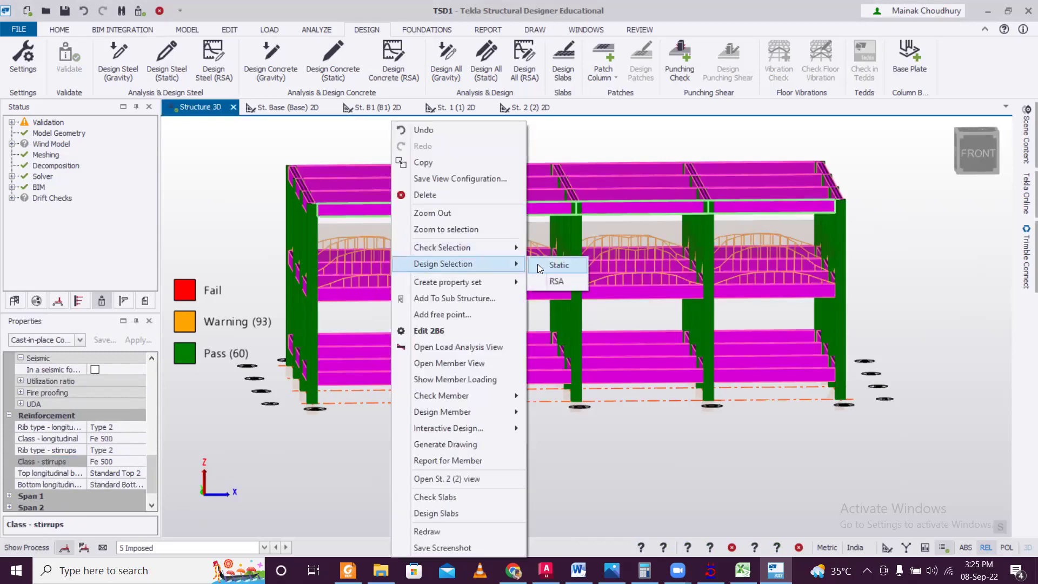
{"action": "left_click", "coordinate": [538, 264]}
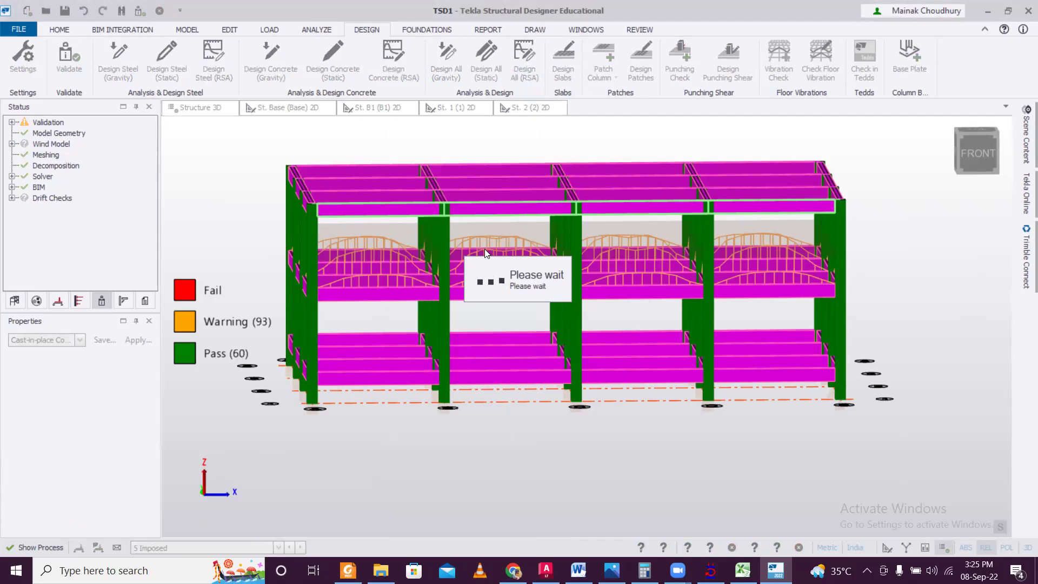
{"action": "left_click", "coordinate": [535, 455]}
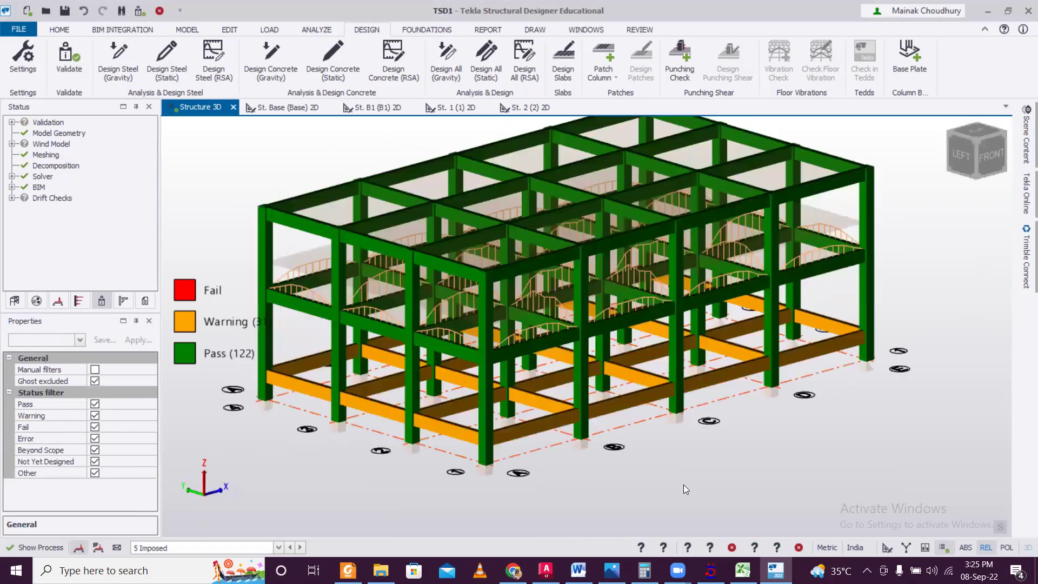
Examine the design status of the base-level beams, including BaseB3, from the front and rear of the building.
{"action": "scroll", "coordinate": [733, 381], "scroll_direction": "up", "scroll_amount": 3}
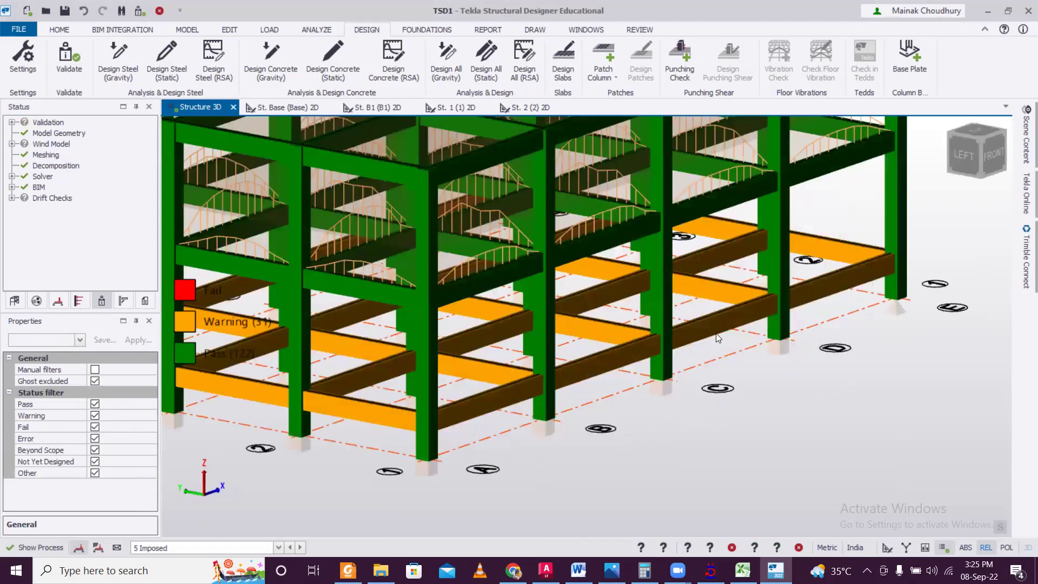
{"action": "scroll", "coordinate": [661, 374], "scroll_direction": "down", "scroll_amount": 3}
{"action": "middle_click_drag", "start_coordinate": [710, 415], "coordinate": [516, 414]}
{"action": "scroll", "coordinate": [477, 400], "scroll_direction": "up", "scroll_amount": 3}
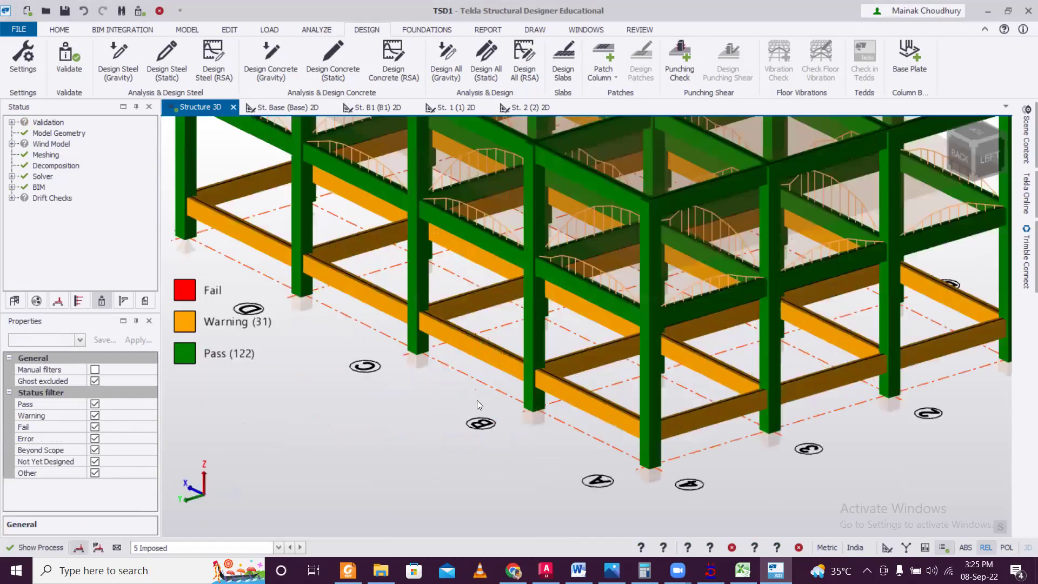
{"action": "left_click", "coordinate": [464, 305]}
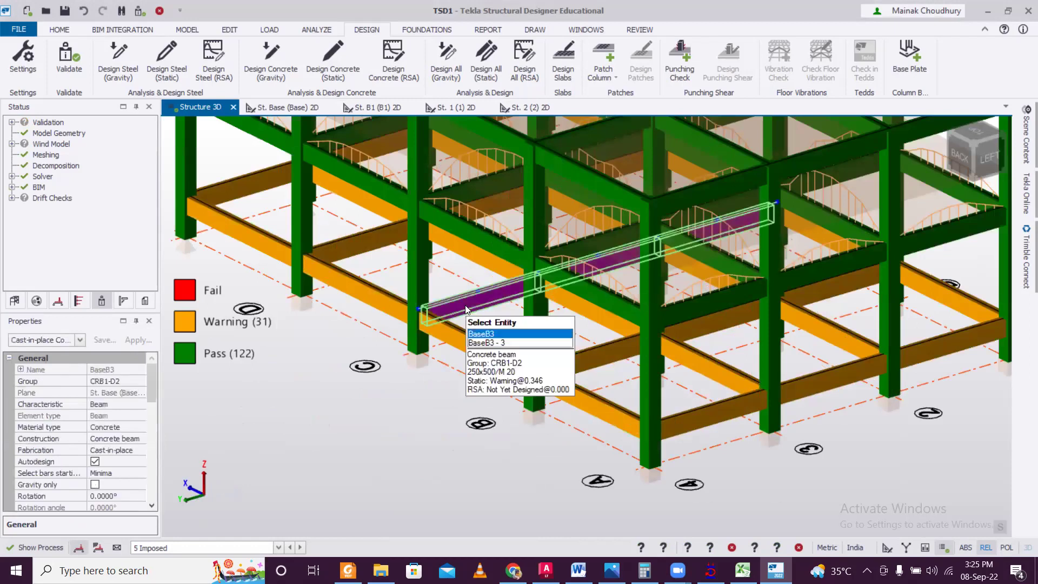
{"action": "left_click", "coordinate": [472, 237]}
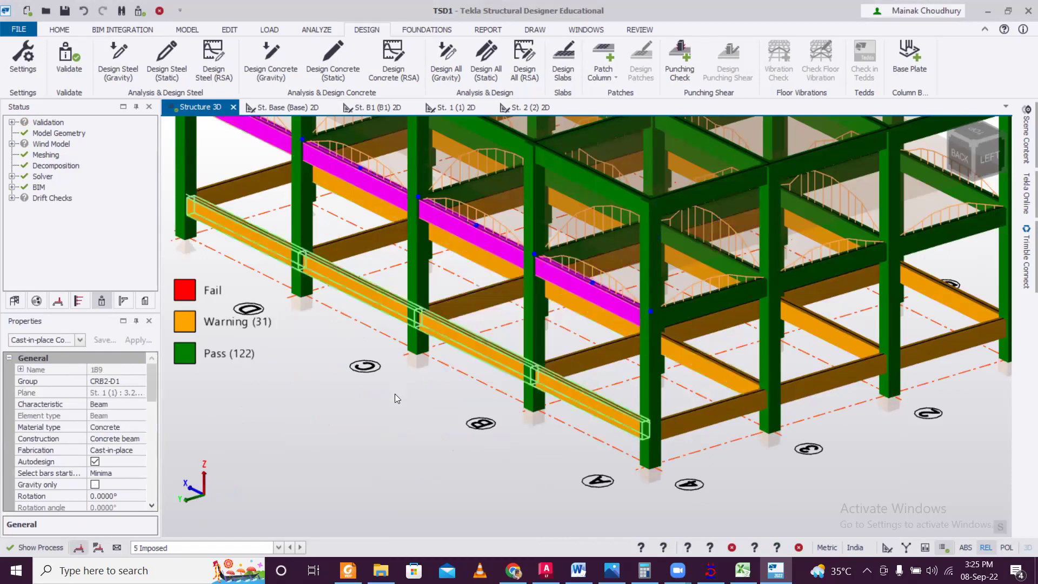
{"action": "left_click", "coordinate": [412, 422]}
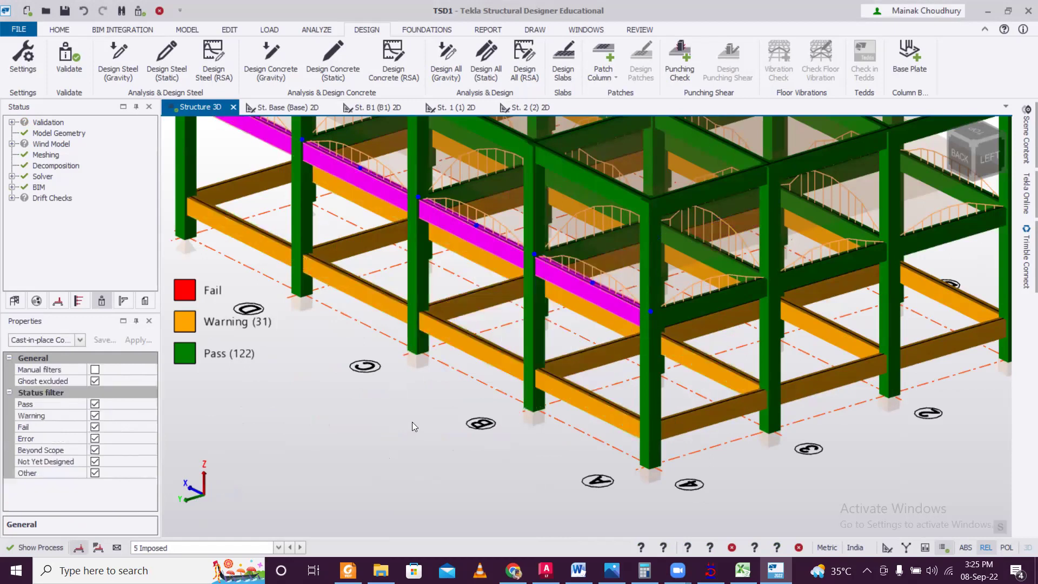
{"action": "scroll", "coordinate": [411, 421], "scroll_direction": "down", "scroll_amount": 5}
{"action": "middle_click_drag", "start_coordinate": [470, 427], "coordinate": [557, 364], "text": "shift"}
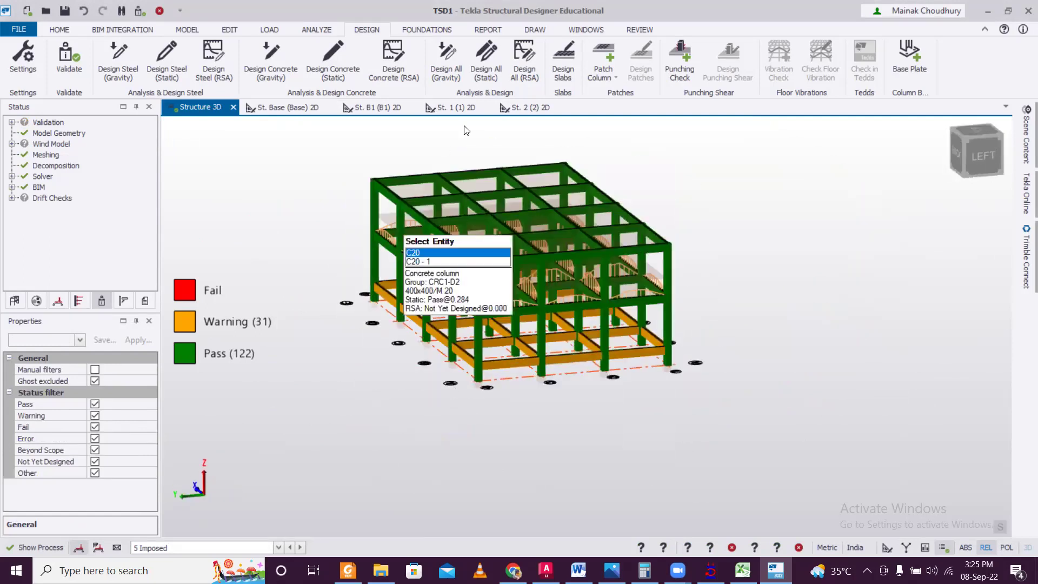
Place isolated pad bases under all columns of the building and run the pad base design.
{"action": "left_click", "coordinate": [437, 32]}
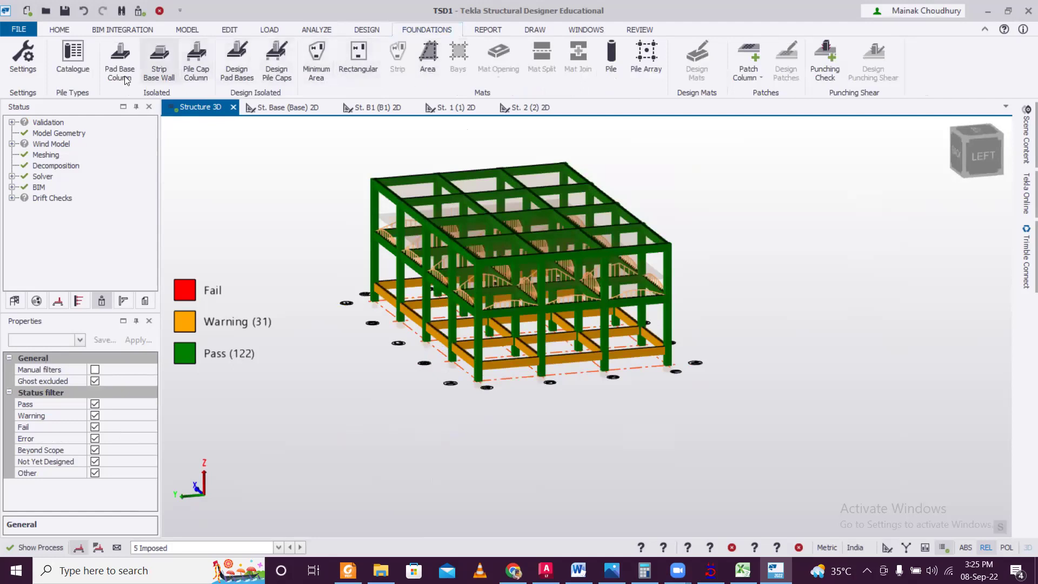
{"action": "left_click", "coordinate": [119, 58]}
{"action": "mouse_move", "coordinate": [153, 390]}
{"action": "left_mouse_down"}
{"action": "mouse_move", "coordinate": [146, 480]}
{"action": "mouse_move", "coordinate": [146, 378]}
{"action": "left_mouse_up"}
{"action": "left_click_drag", "start_coordinate": [722, 353], "coordinate": [805, 412]}
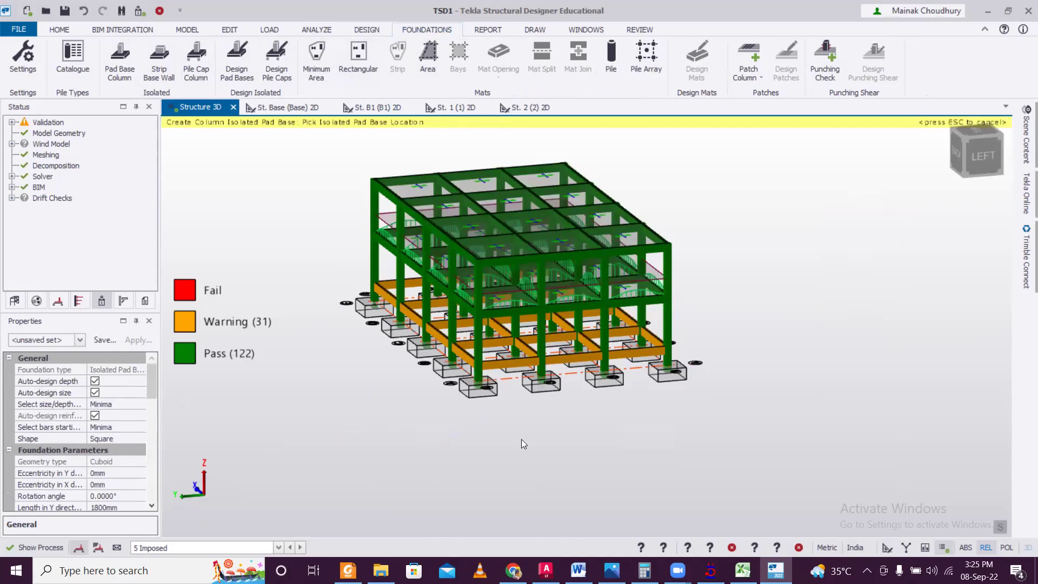
{"action": "scroll", "coordinate": [521, 439], "scroll_direction": "up", "scroll_amount": 2}
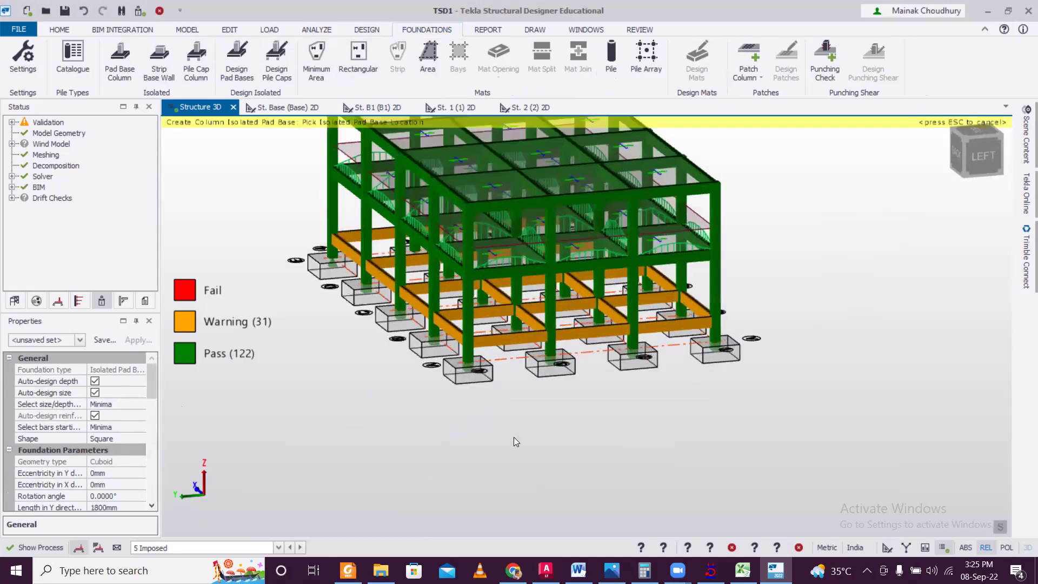
{"action": "left_click", "coordinate": [245, 71]}
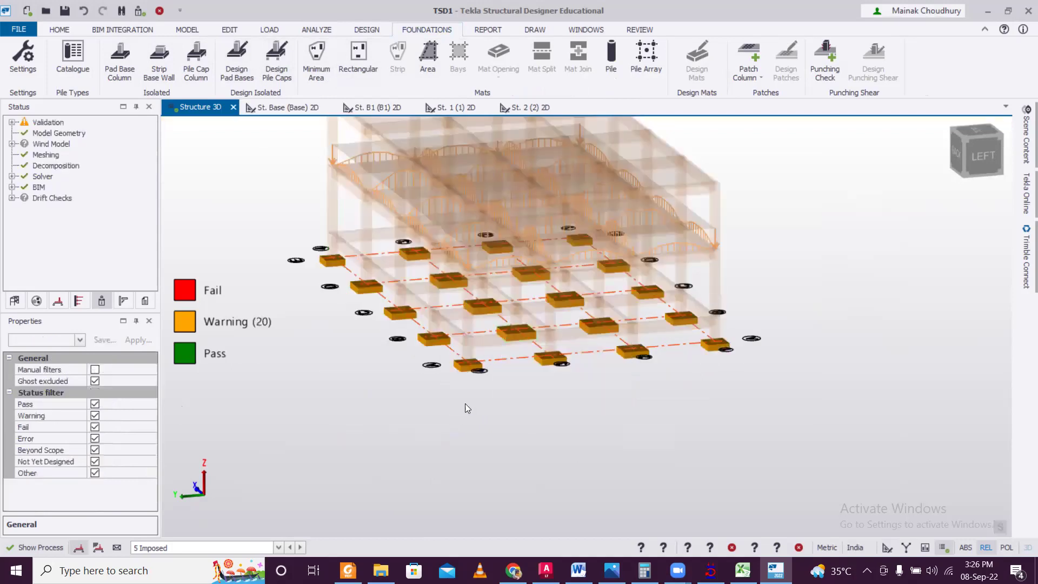
Inspect the design status and properties of isolated pad base PB 8 near grid line B.
{"action": "scroll", "coordinate": [470, 390], "scroll_direction": "up", "scroll_amount": 5}
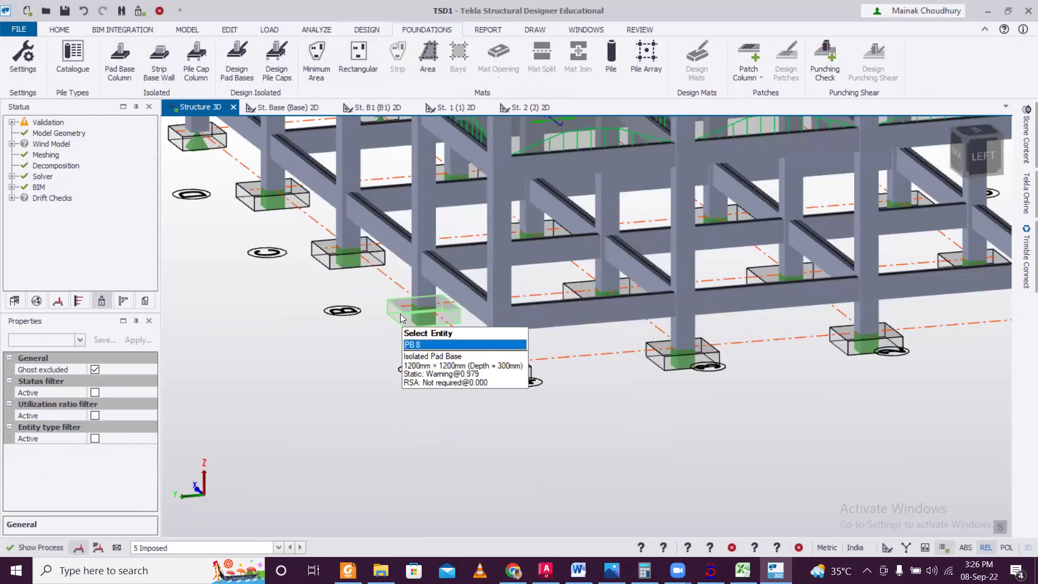
{"action": "left_click", "coordinate": [404, 311]}
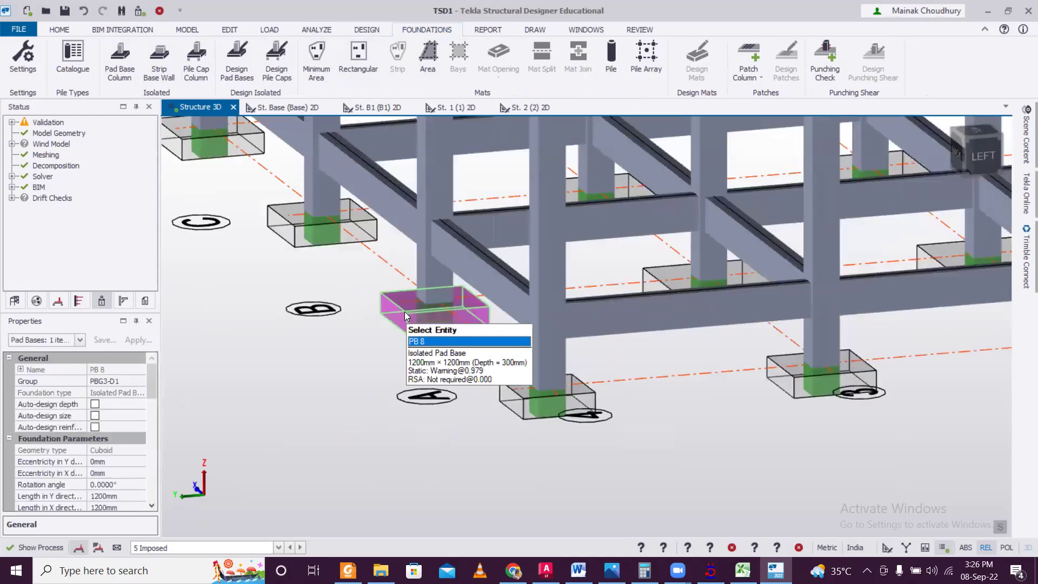
{"action": "right_click", "coordinate": [404, 311]}
{"action": "left_click", "coordinate": [354, 369]}
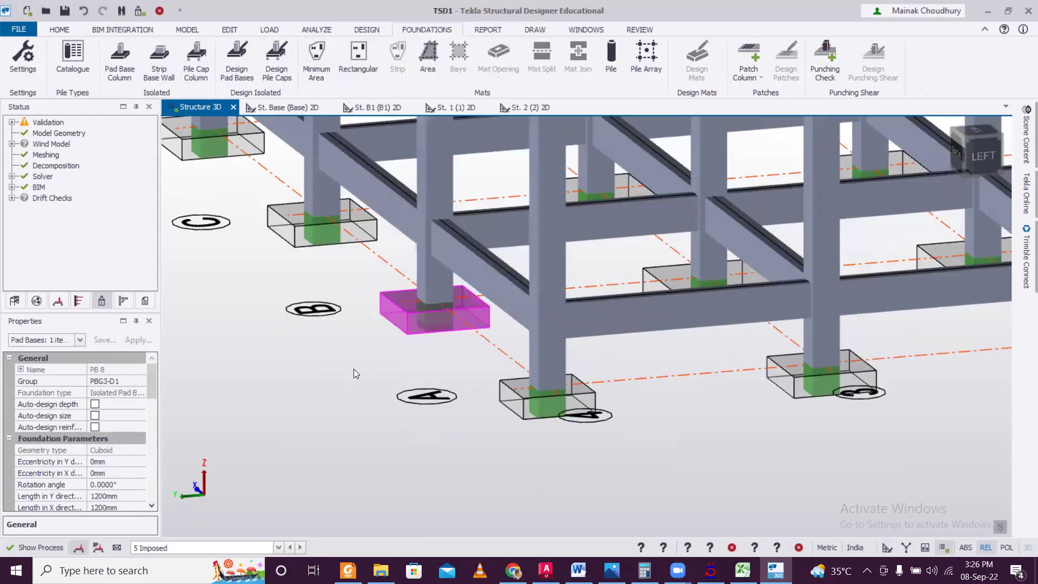
{"action": "middle_click_drag", "start_coordinate": [356, 341], "coordinate": [430, 366]}
{"action": "scroll", "coordinate": [436, 367], "scroll_direction": "down", "scroll_amount": 2}
{"action": "scroll", "coordinate": [672, 403], "scroll_direction": "down", "scroll_amount": 3}
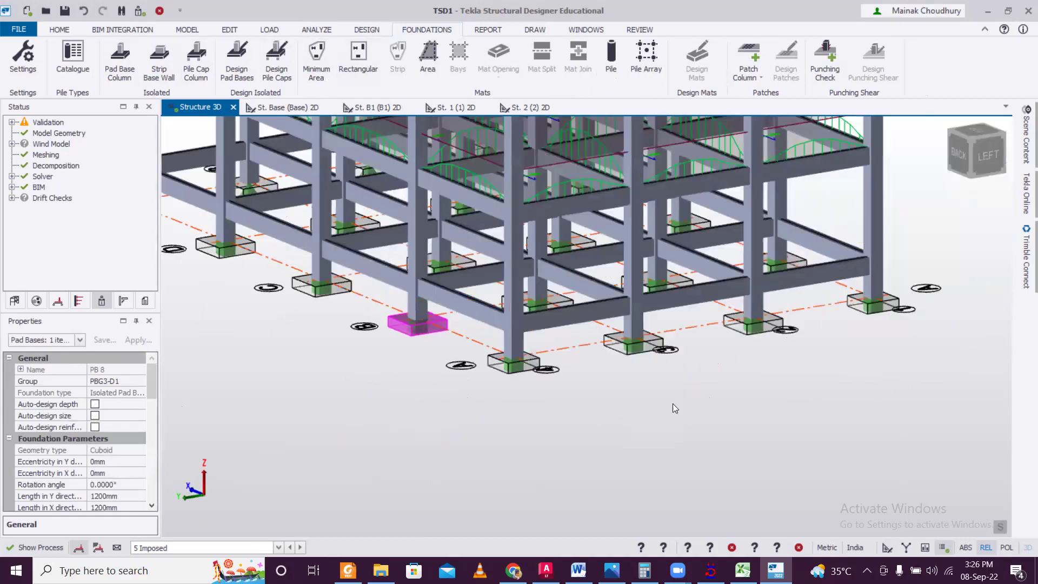
Set the Y-direction eccentricity of the corner pad base at grid intersection E-4 to 200 mm.
{"action": "middle_click_drag", "start_coordinate": [672, 403], "coordinate": [600, 289]}
{"action": "scroll", "coordinate": [616, 303], "scroll_direction": "up", "scroll_amount": 4}
{"action": "left_click", "coordinate": [639, 303]}
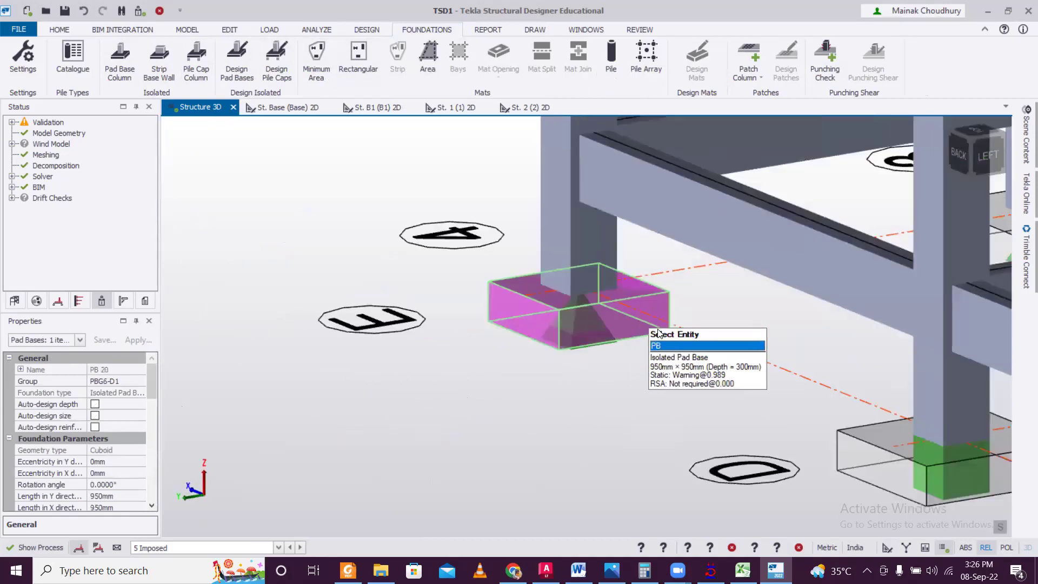
{"action": "scroll", "coordinate": [667, 397], "scroll_direction": "up", "scroll_amount": 2}
{"action": "middle_click_drag", "start_coordinate": [667, 399], "coordinate": [625, 317]}
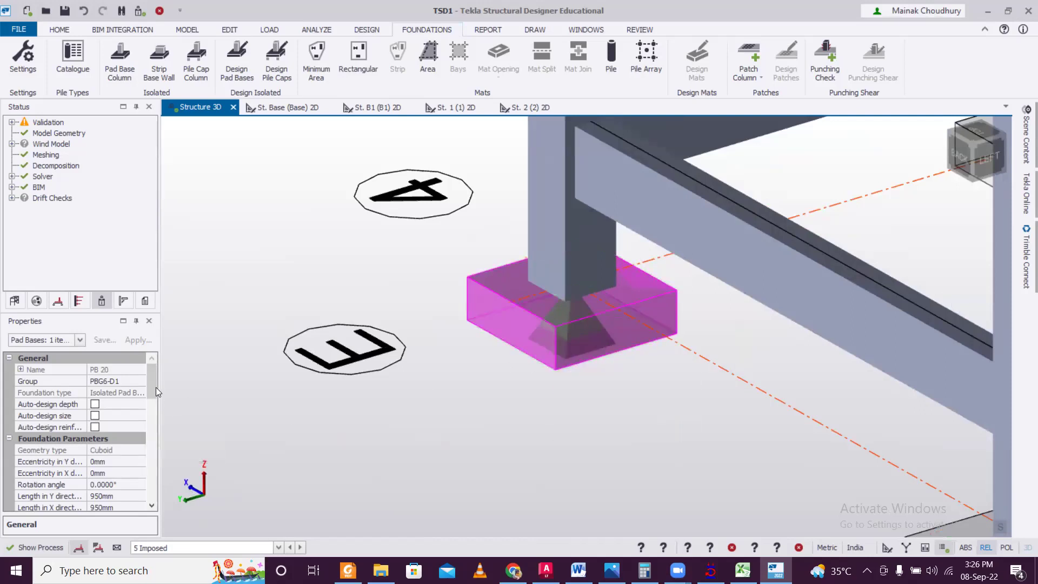
{"action": "left_click_drag", "start_coordinate": [157, 371], "coordinate": [158, 404]}
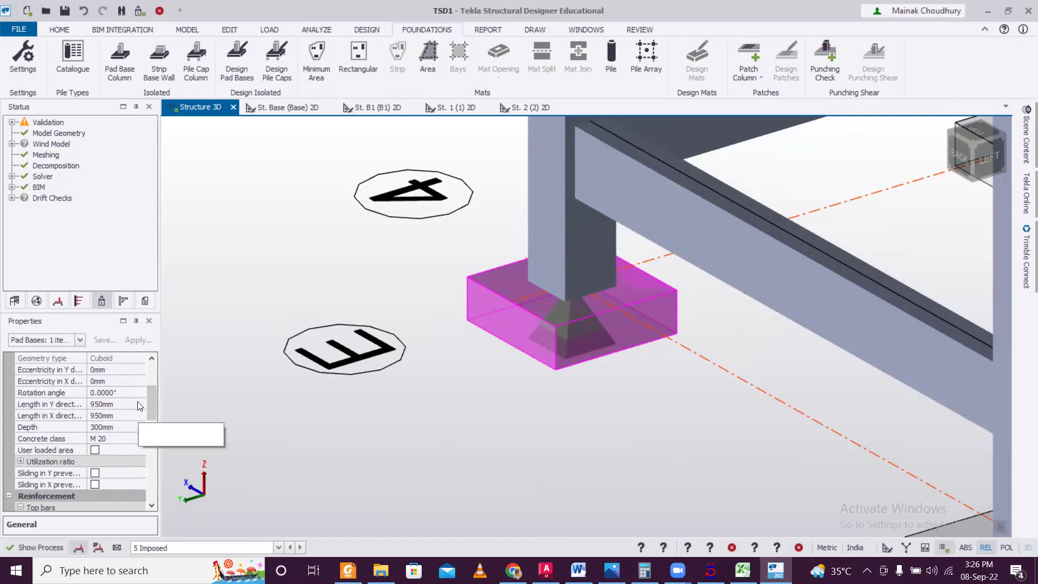
{"action": "left_click", "coordinate": [133, 370]}
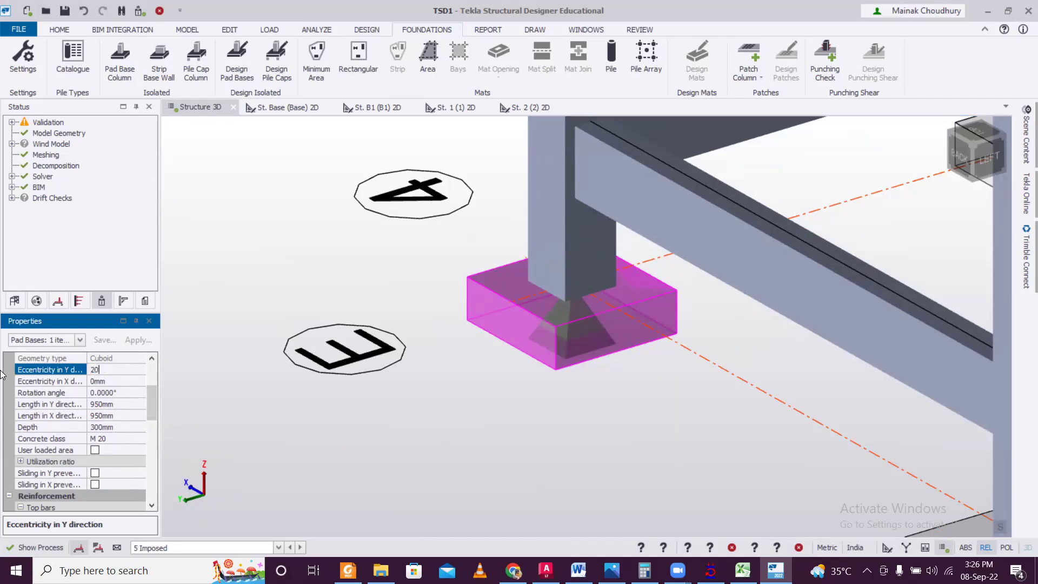
{"action": "key", "text": "Return"}
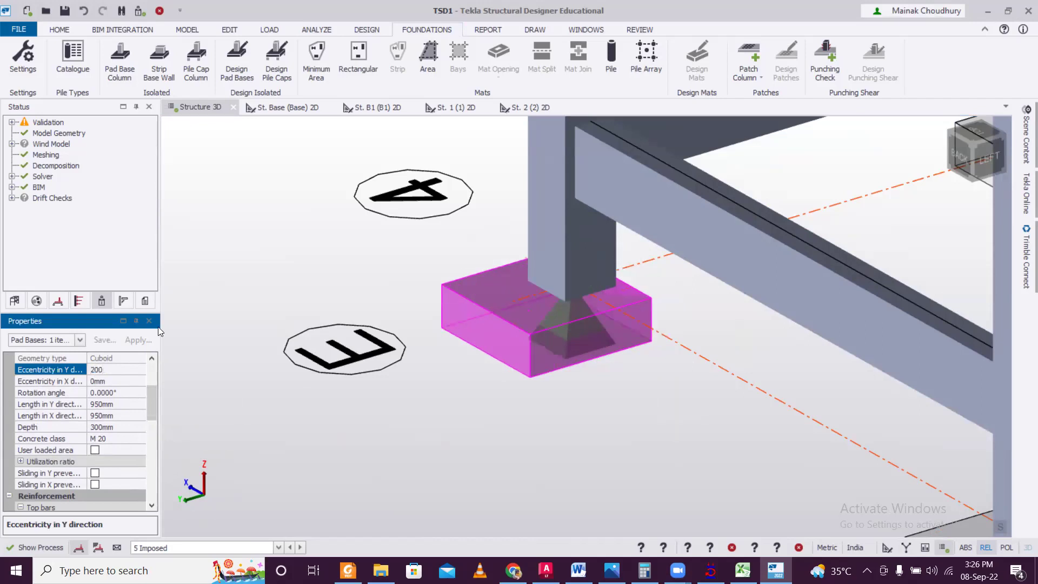
{"action": "middle_click_drag", "start_coordinate": [616, 406], "coordinate": [529, 354]}
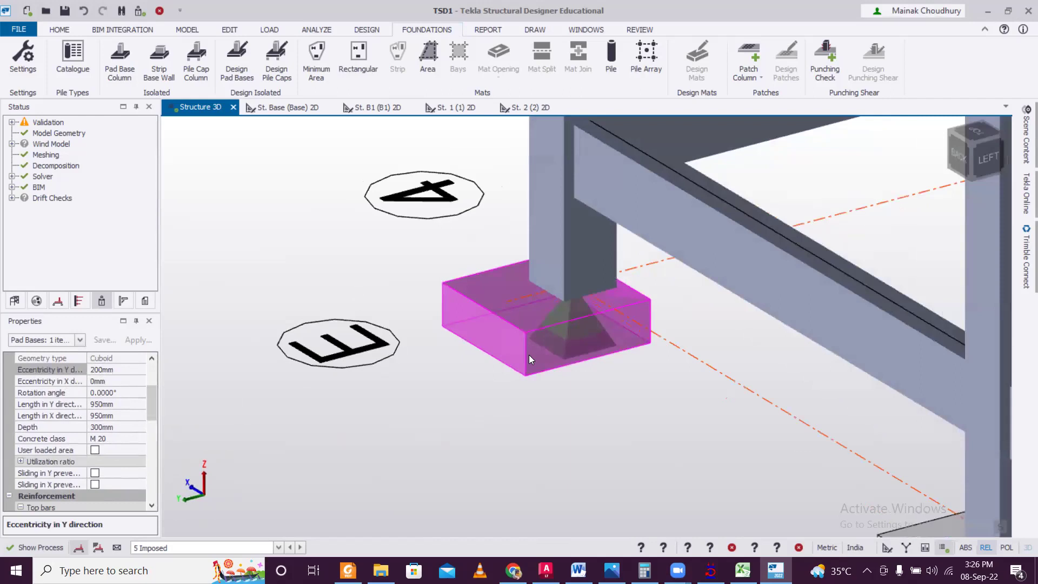
Design the corner pad base PB 20 at grid E-4 individually and examine its bending and bearing capacity results.
{"action": "right_click", "coordinate": [529, 354]}
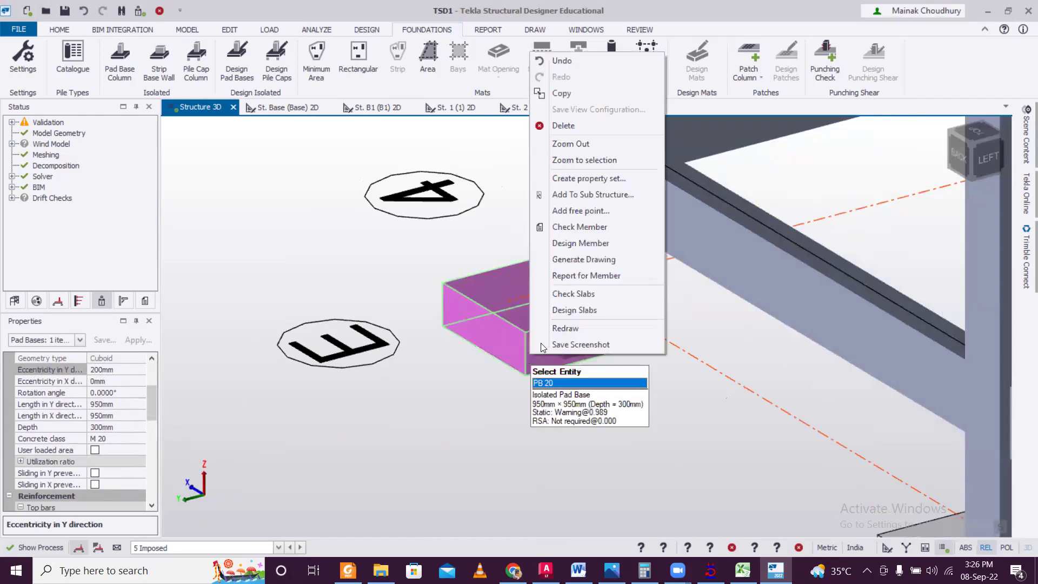
{"action": "left_click", "coordinate": [617, 250]}
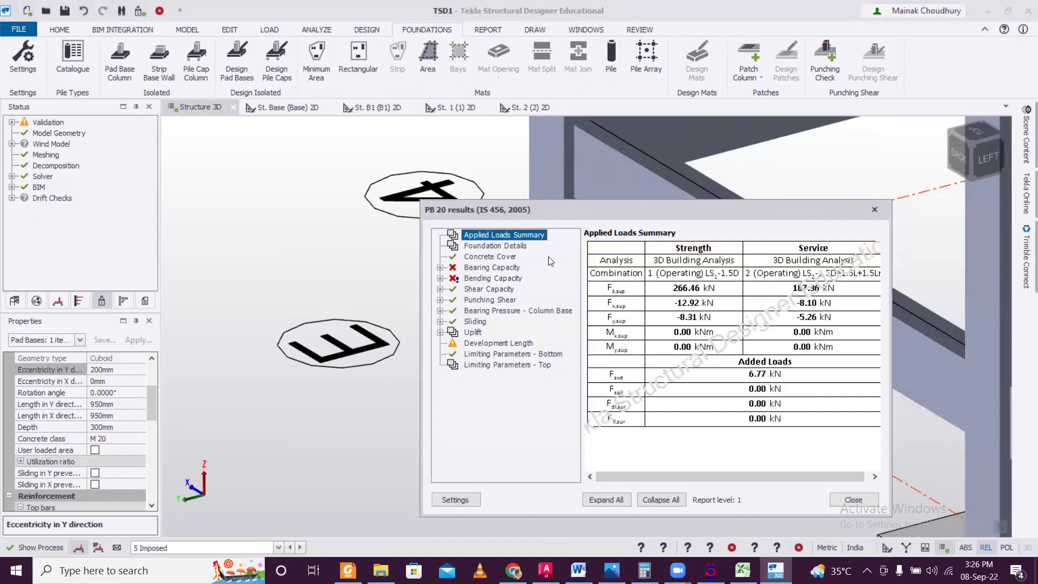
{"action": "double_click", "coordinate": [493, 279]}
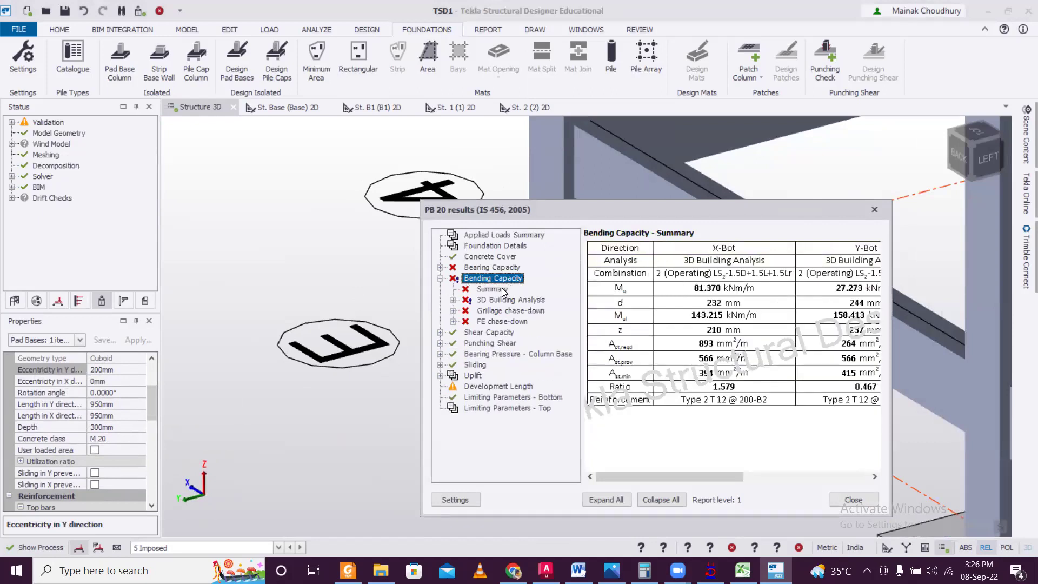
{"action": "double_click", "coordinate": [451, 269]}
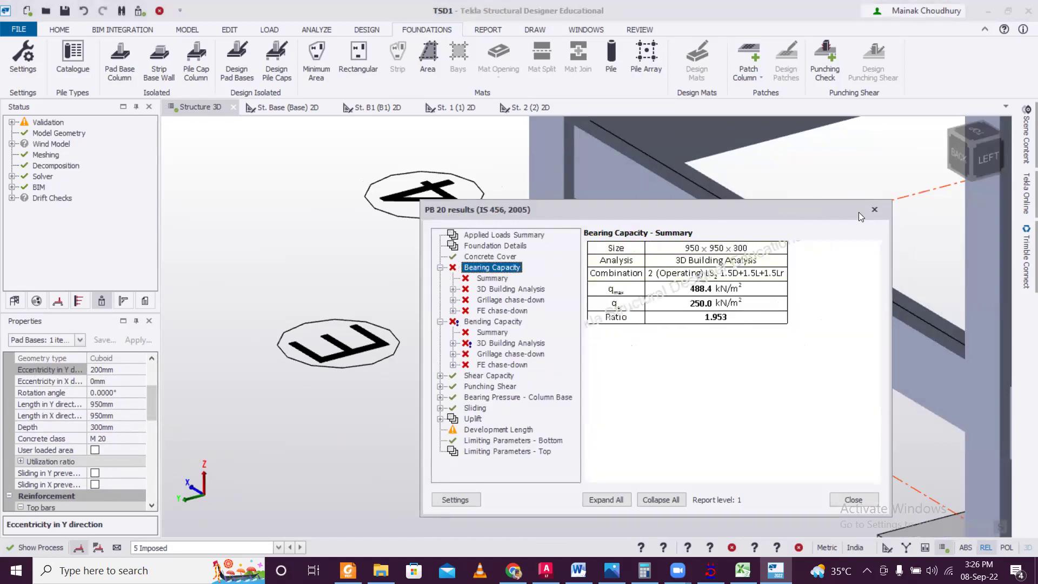
{"action": "left_click", "coordinate": [875, 210]}
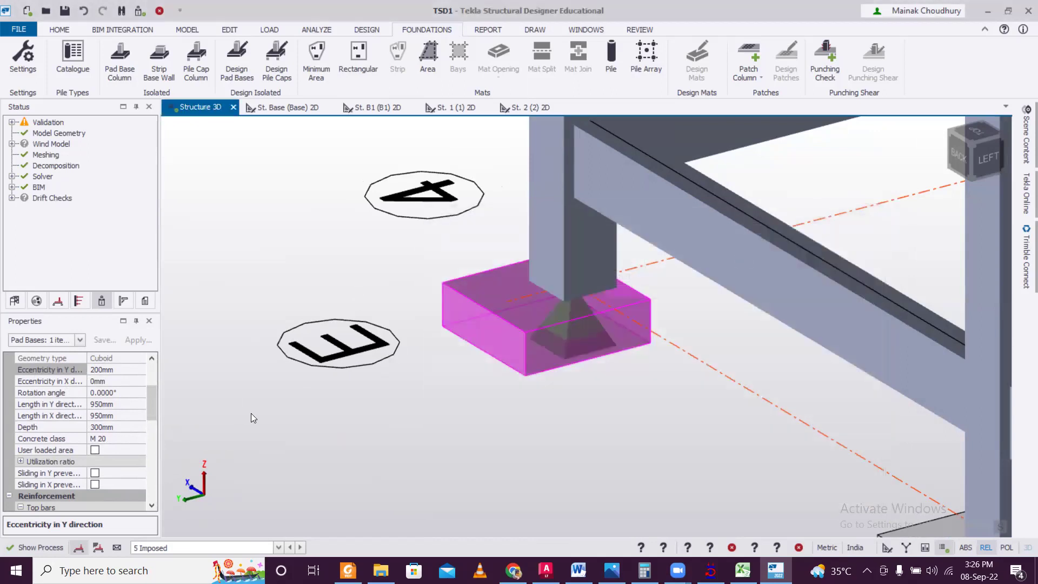
Set the Y-direction eccentricity of pad base PB 20 to 100 mm.
{"action": "left_click", "coordinate": [123, 371]}
{"action": "type", "text": "100"}
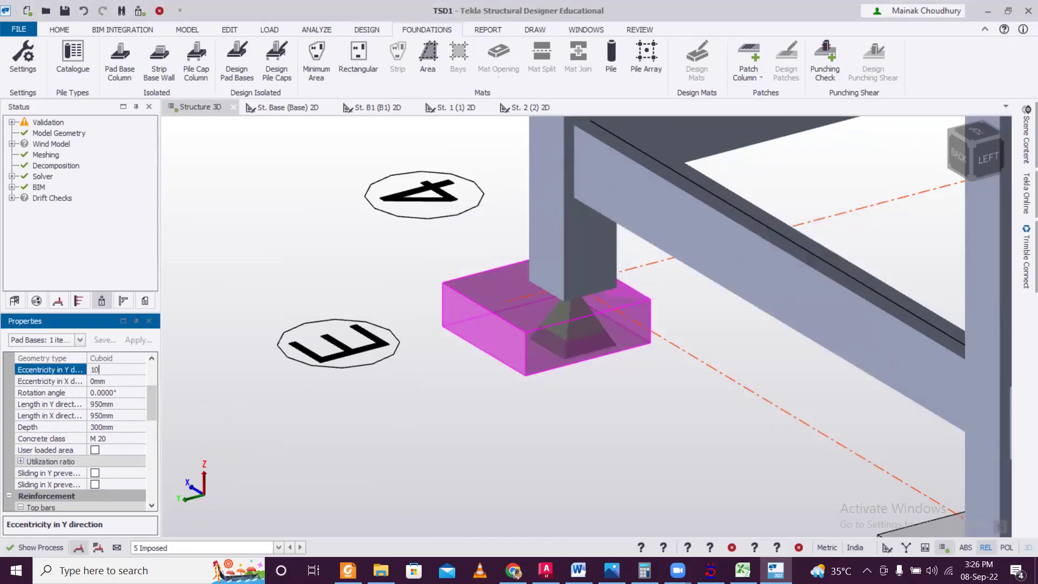
{"action": "left_click", "coordinate": [499, 330]}
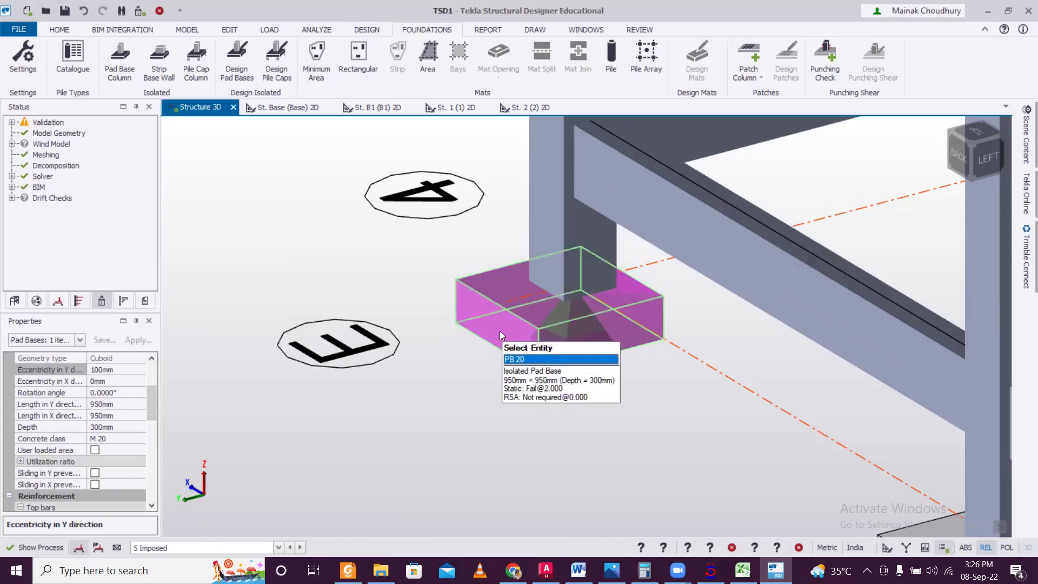
Redesign pad base PB 20 with the 100 mm eccentricity and examine the breakdown of its bearing capacity check.
{"action": "right_click", "coordinate": [499, 330]}
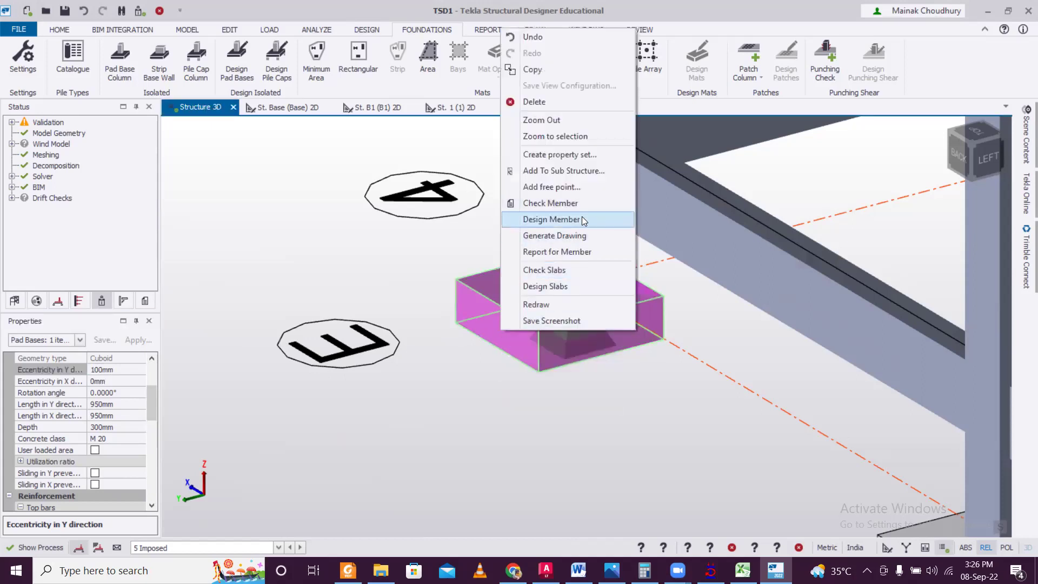
{"action": "left_click", "coordinate": [581, 218]}
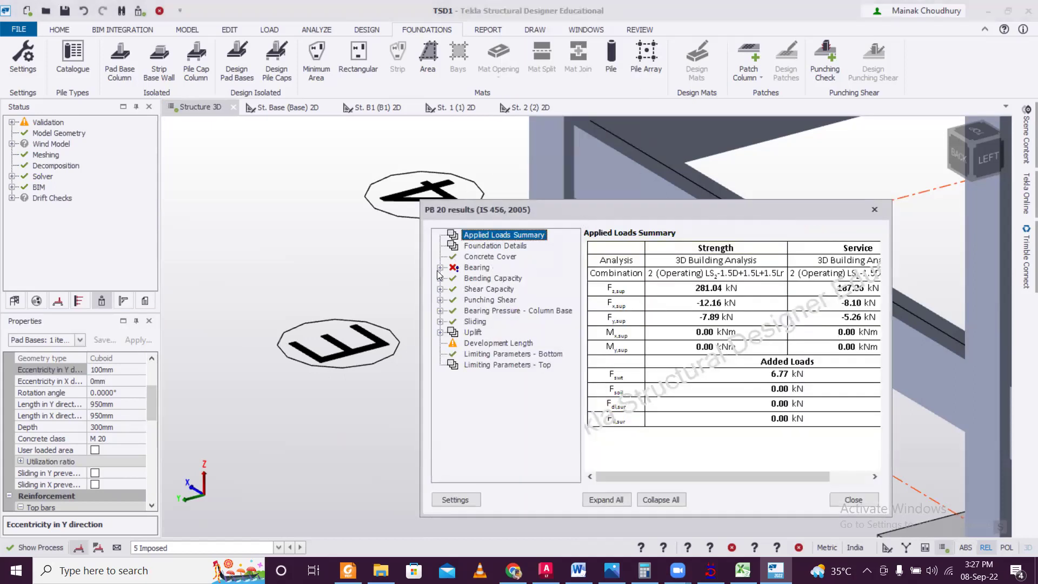
{"action": "left_click", "coordinate": [440, 268]}
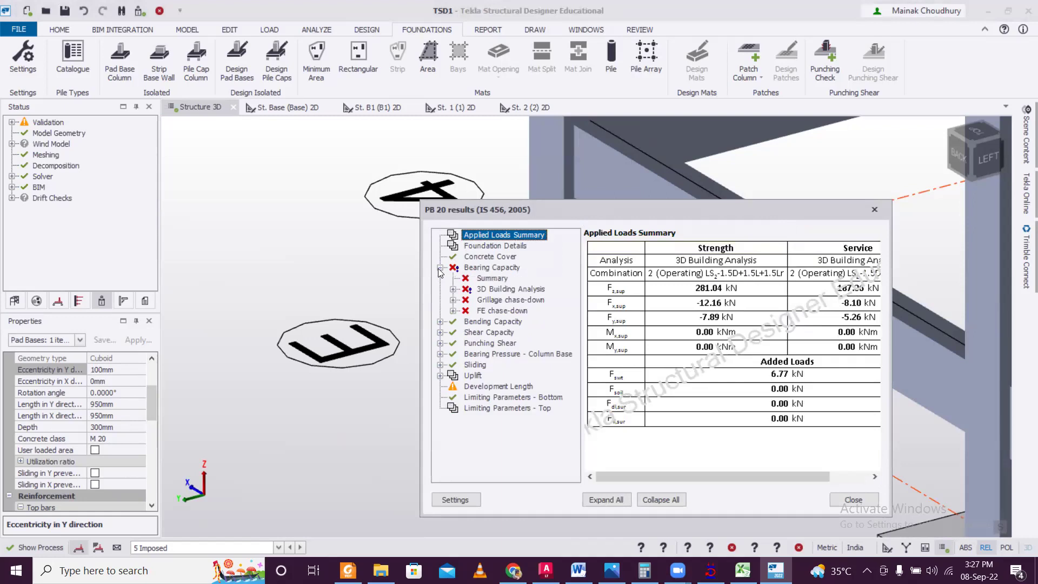
{"action": "left_click", "coordinate": [453, 311]}
{"action": "left_click", "coordinate": [873, 209]}
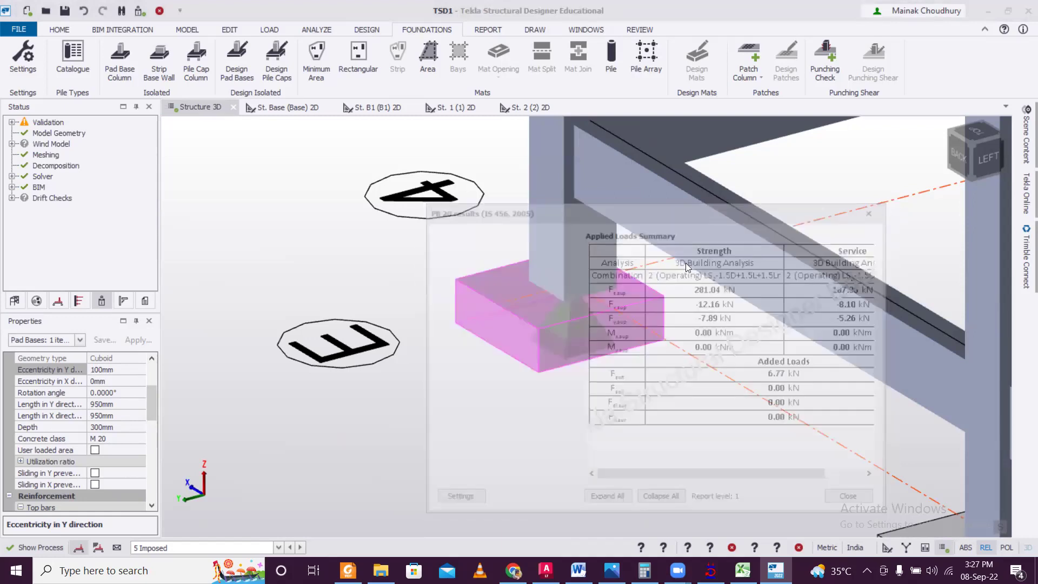
Set the Y-direction eccentricity of pad base PB 20 to 50 mm.
{"action": "left_click", "coordinate": [117, 369]}
{"action": "double_click", "coordinate": [117, 369]}
{"action": "type", "text": "50"}
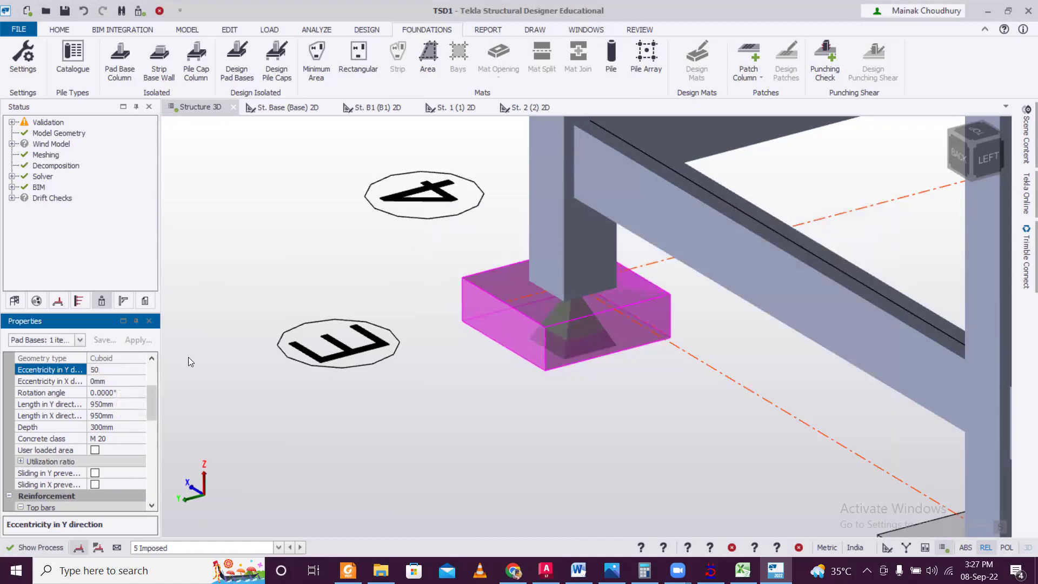
Redesign pad base PB 20 with the 50 mm eccentricity and examine its bearing capacity results.
{"action": "right_click", "coordinate": [524, 345]}
{"action": "left_click", "coordinate": [623, 239]}
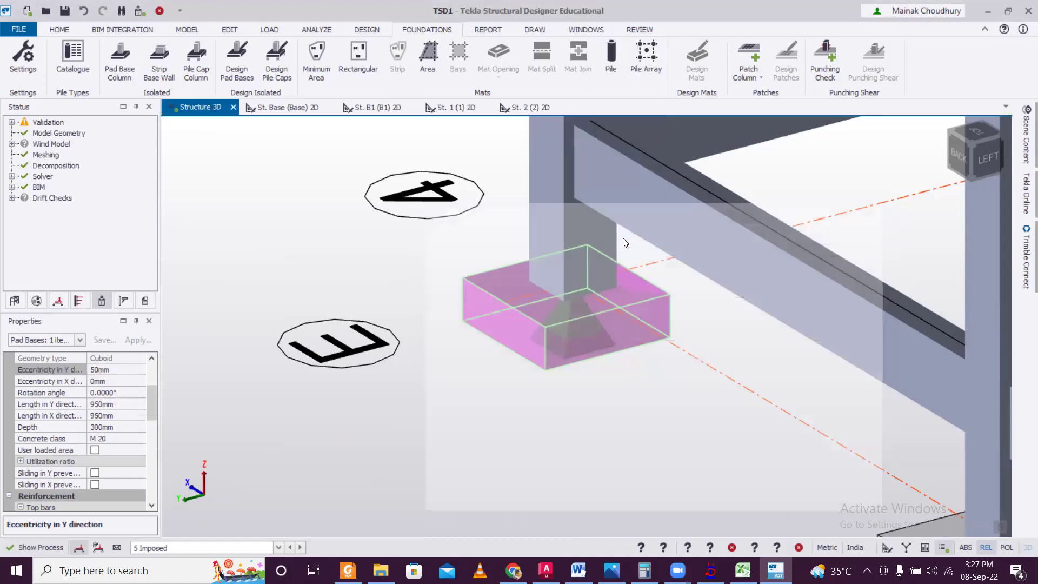
{"action": "left_click", "coordinate": [439, 267]}
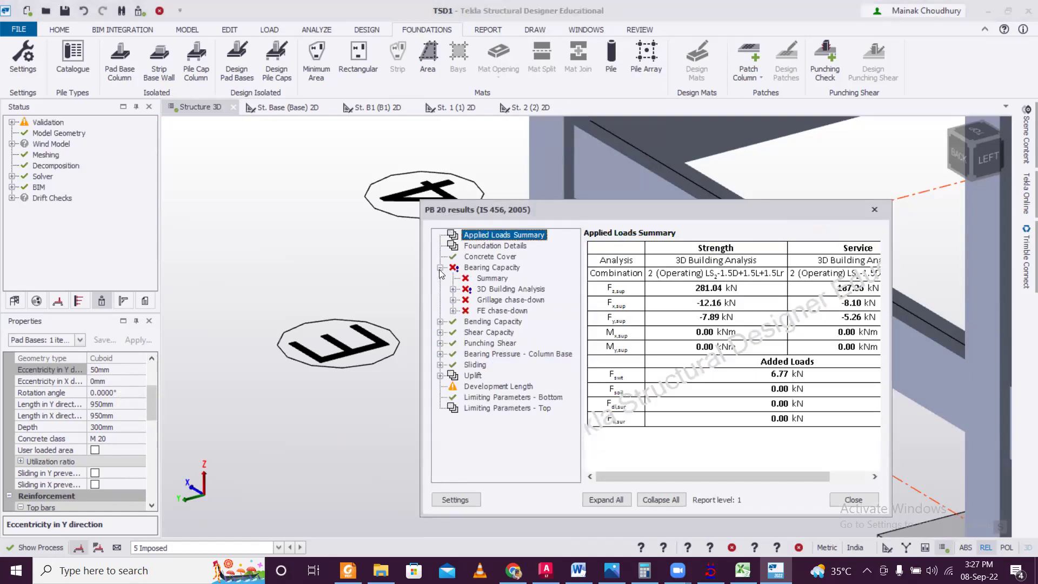
{"action": "left_click", "coordinate": [874, 211]}
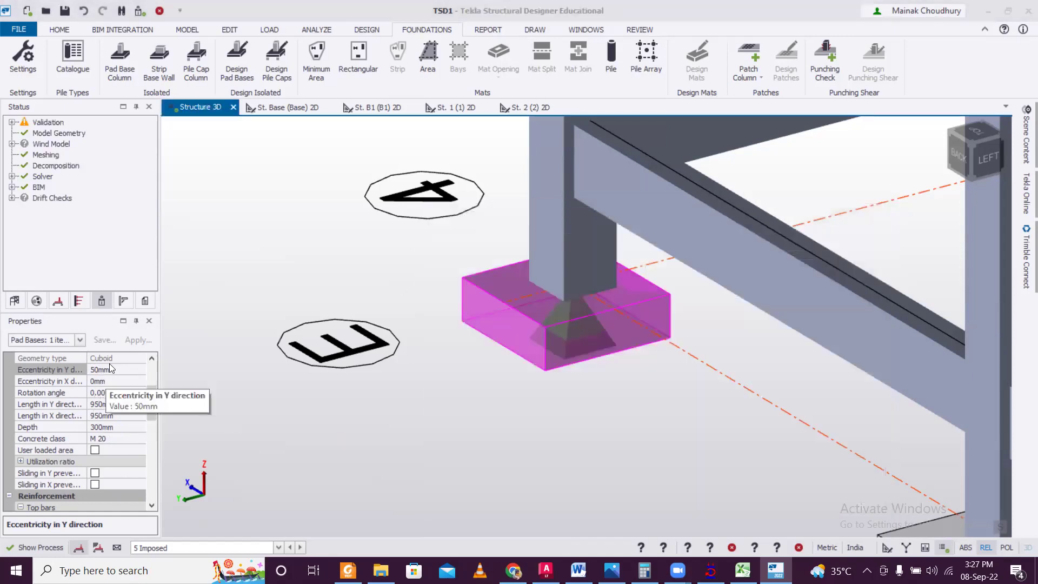
Set the Y-direction eccentricity of pad base PB 20 to 10 mm.
{"action": "left_click", "coordinate": [111, 369]}
{"action": "key", "text": "Return"}
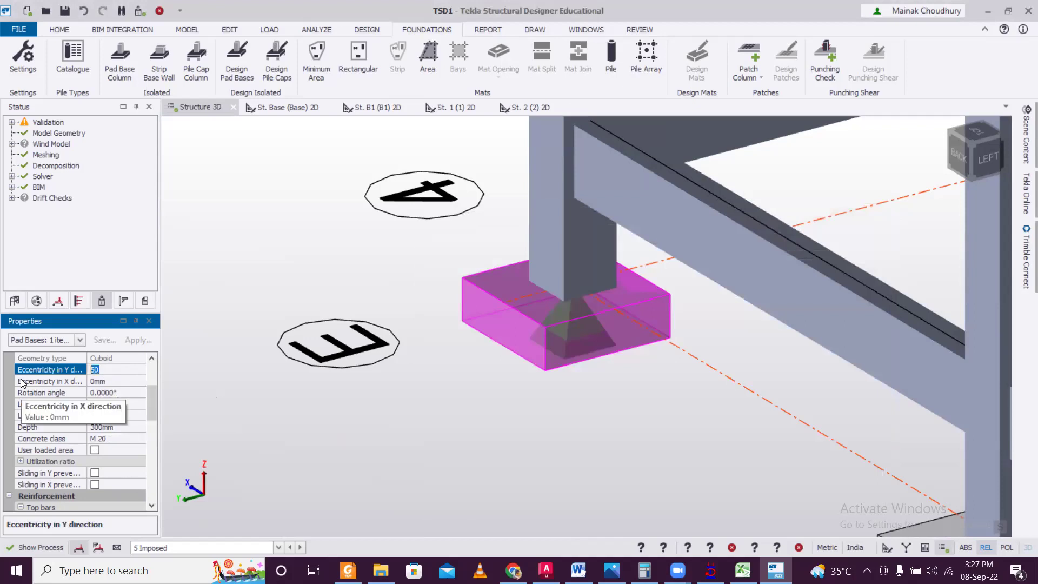
{"action": "type", "text": "10"}
{"action": "key", "text": "Return"}
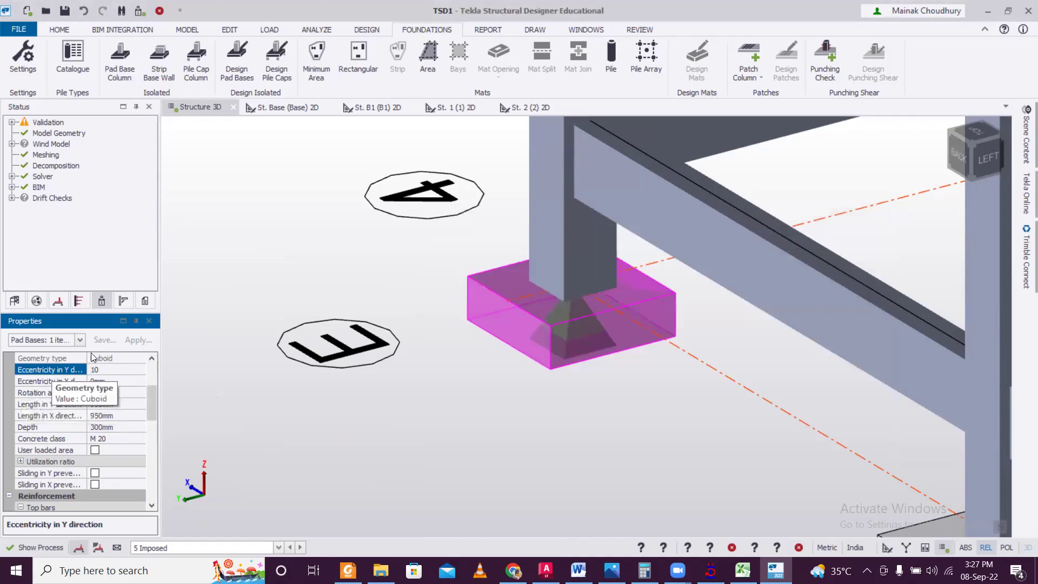
Redesign pad base PB 20 with the 10 mm eccentricity and review the status of its design checks.
{"action": "right_click", "coordinate": [503, 316]}
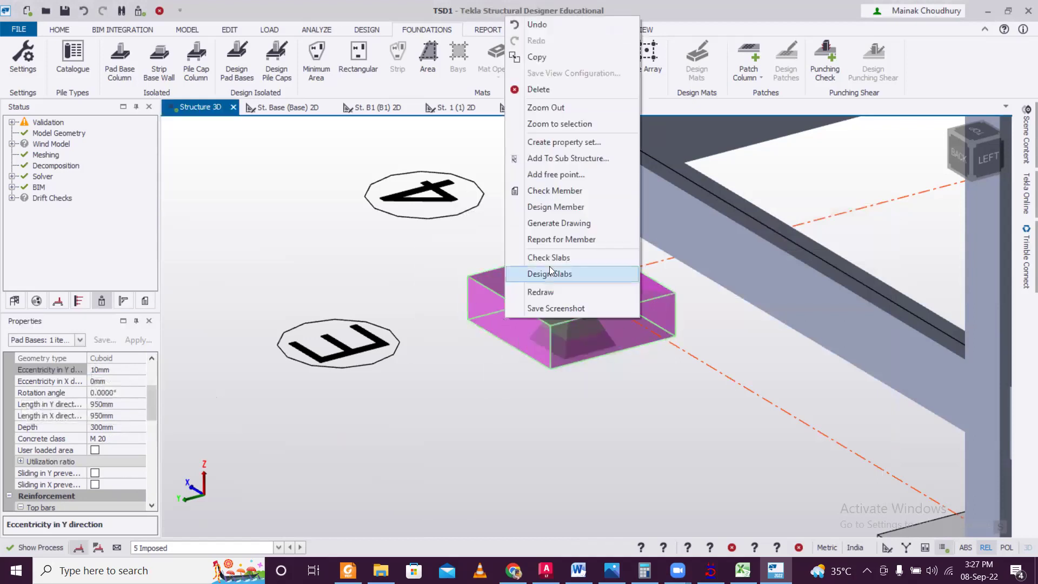
{"action": "left_click", "coordinate": [598, 203]}
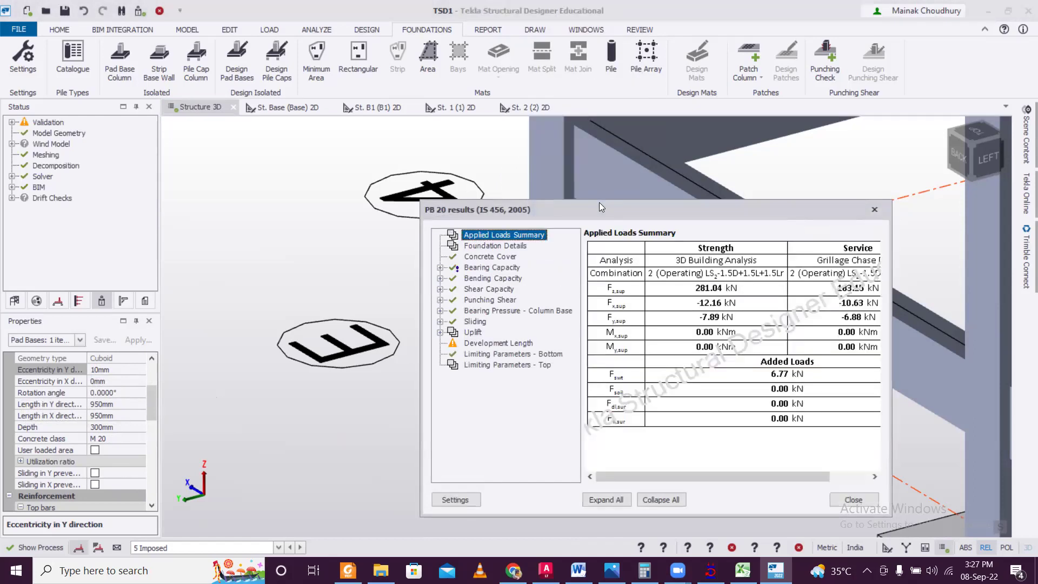
{"action": "left_click", "coordinate": [876, 207]}
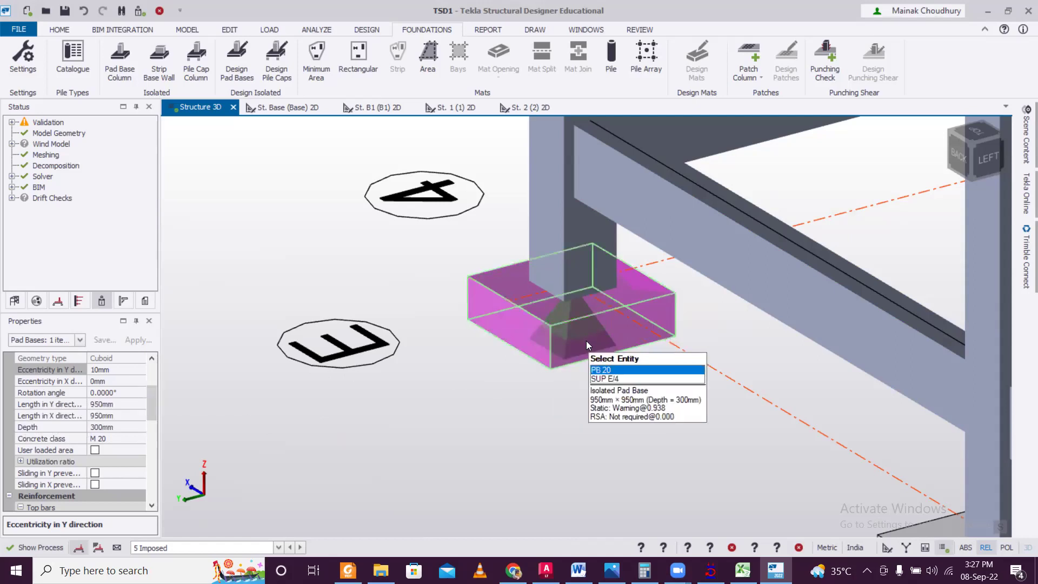
Set the Y-direction eccentricity of pad base PB 20 back to 200 mm.
{"action": "left_click", "coordinate": [123, 369]}
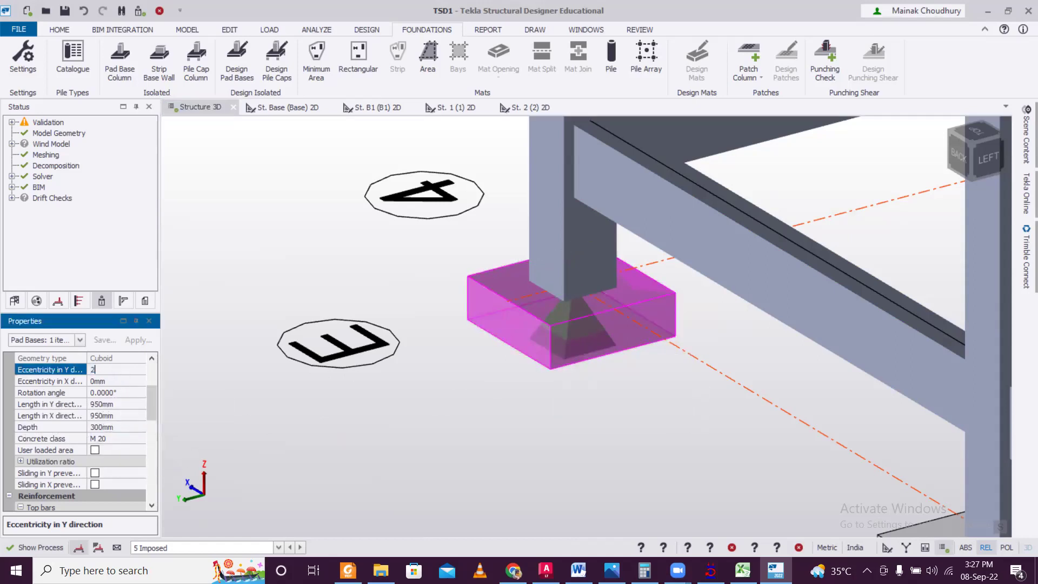
{"action": "type", "text": "200"}
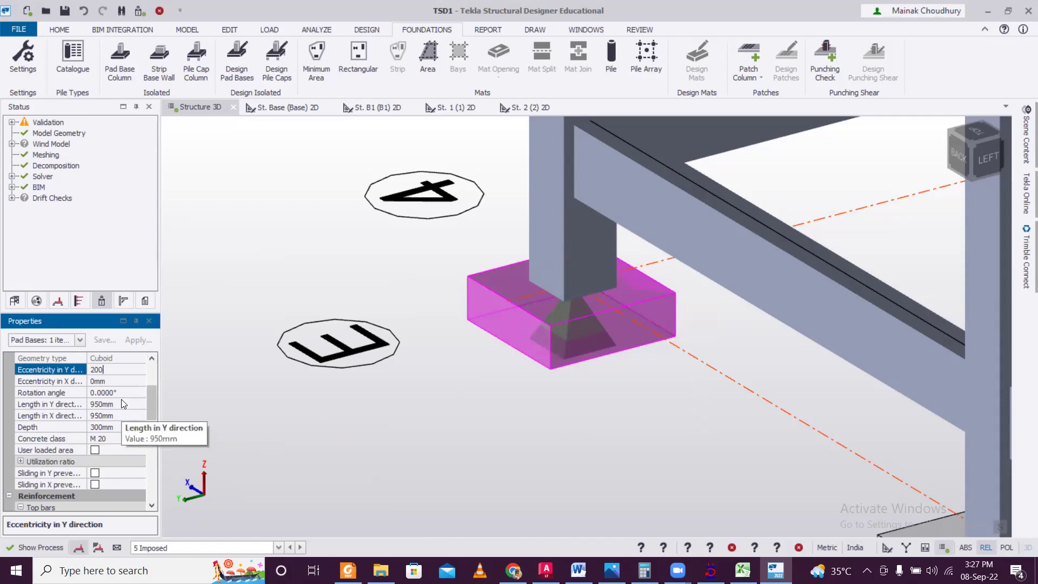
{"action": "key", "text": "Return"}
Enlarge the corner pad base PB 20 to 3000 mm long in both the Y and X directions.
{"action": "left_click", "coordinate": [126, 405]}
{"action": "type", "text": "3000"}
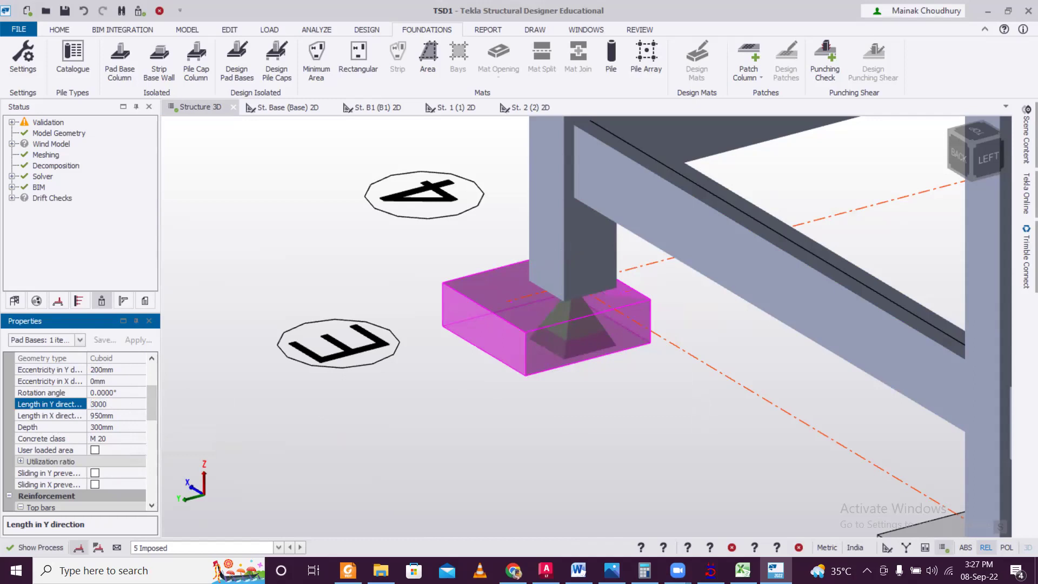
{"action": "key", "text": "Return"}
{"action": "left_click", "coordinate": [128, 415]}
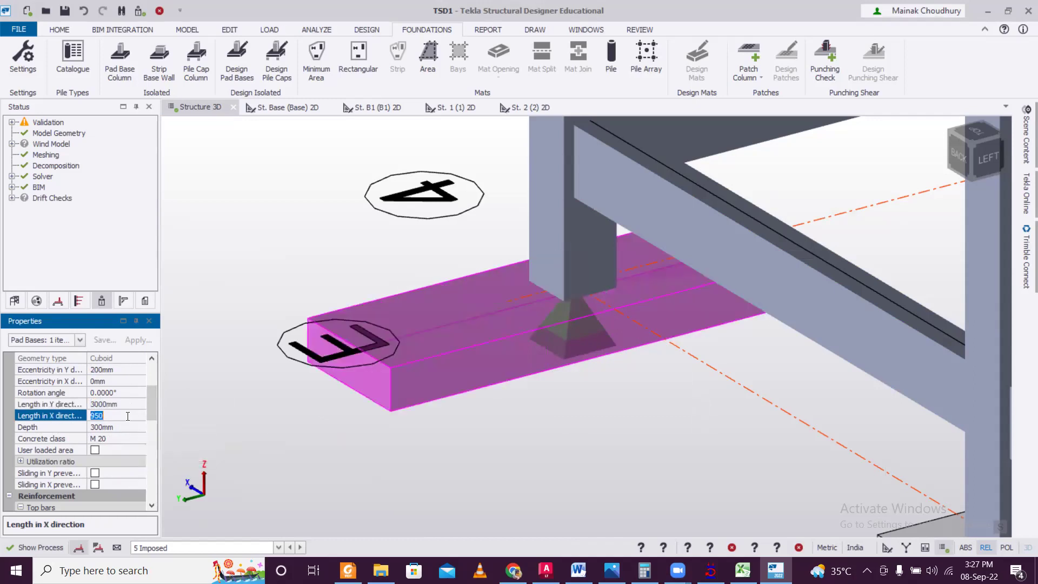
{"action": "type", "text": "3000"}
{"action": "key", "text": "Return"}
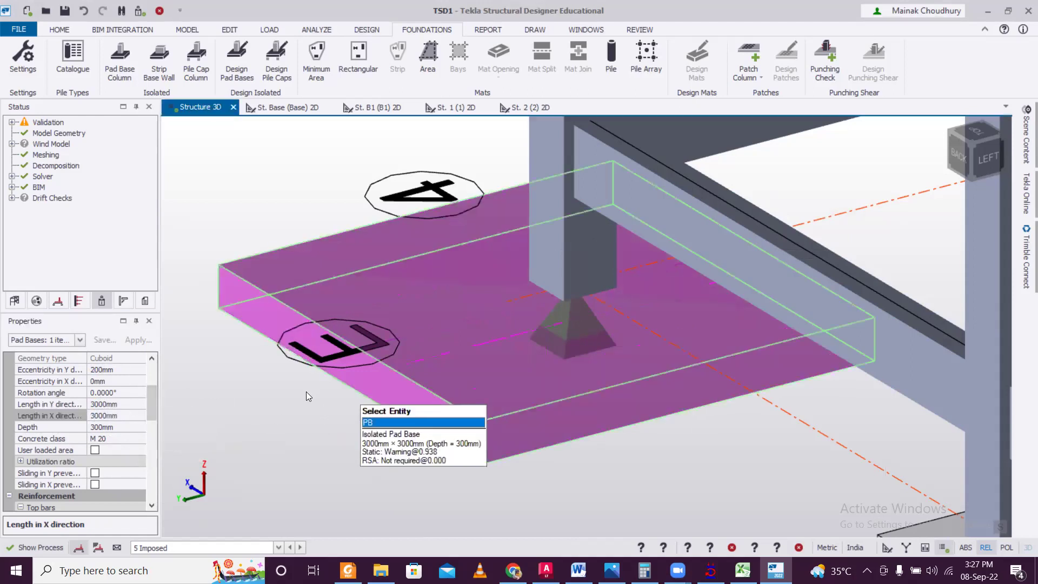
Set the Y-direction eccentricity of the enlarged pad base to 1500 mm.
{"action": "left_click", "coordinate": [126, 369]}
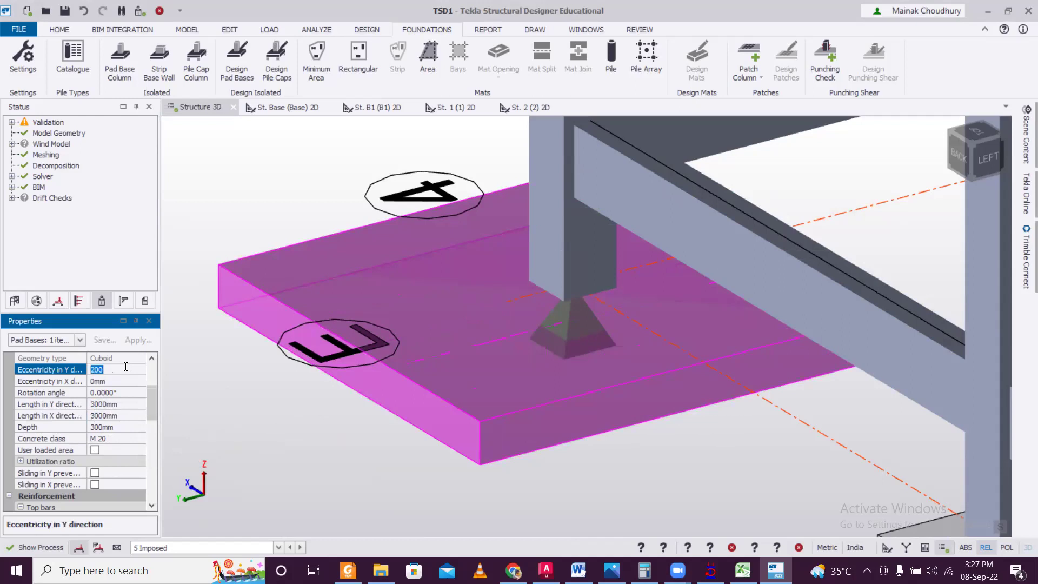
{"action": "type", "text": "15"}
{"action": "key", "text": "Return"}
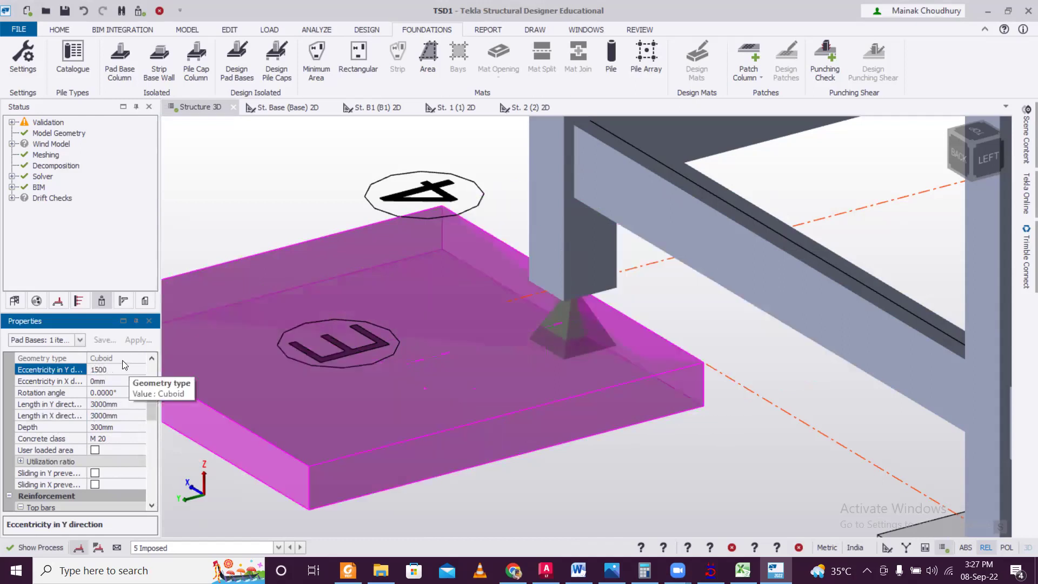
Shift the pad base towards the building with a Y-direction eccentricity of -1500 mm, then reduce it to -1000 mm.
{"action": "left_click", "coordinate": [101, 370]}
{"action": "type", "text": "-1"}
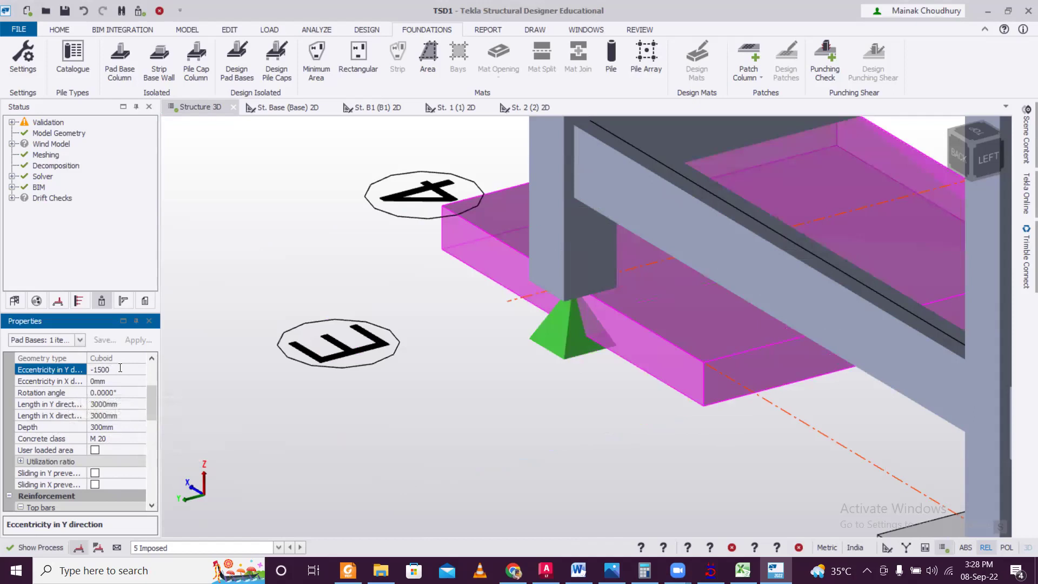
{"action": "type", "text": "000"}
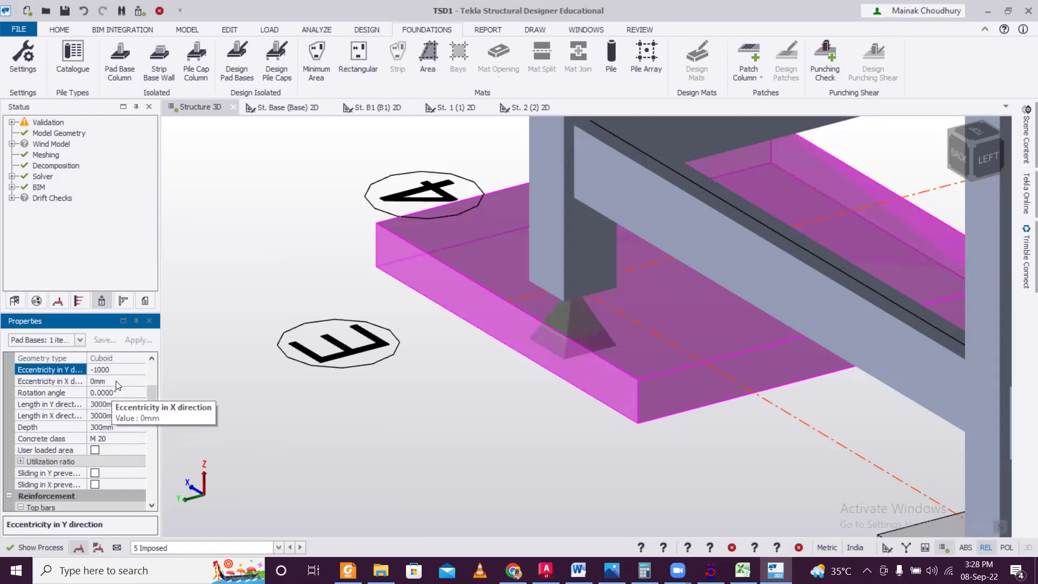
Redesign the enlarged pad base PB 20 and examine its bending and shear capacity results.
{"action": "left_click", "coordinate": [507, 335]}
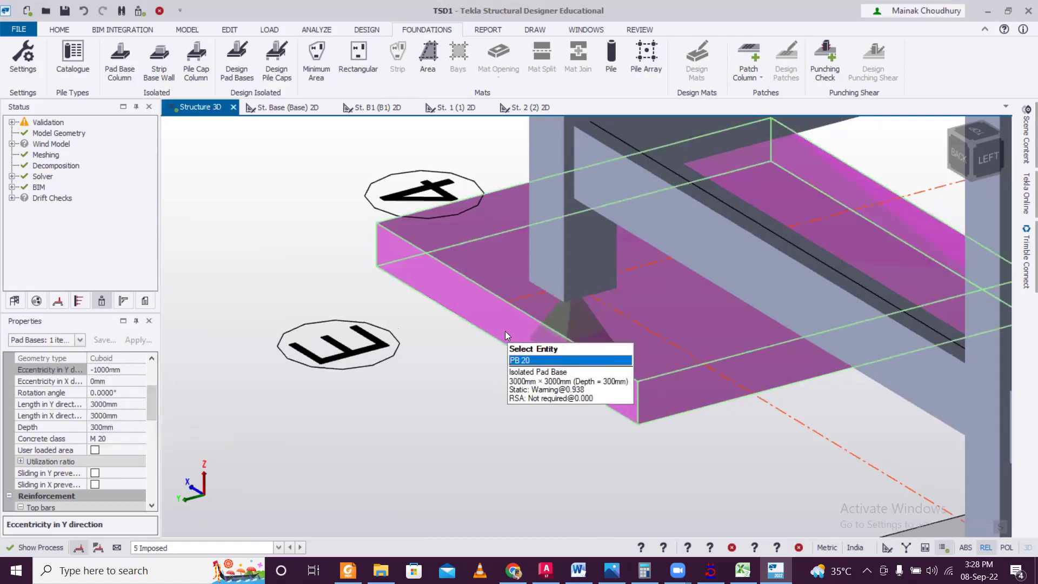
{"action": "right_click", "coordinate": [510, 327]}
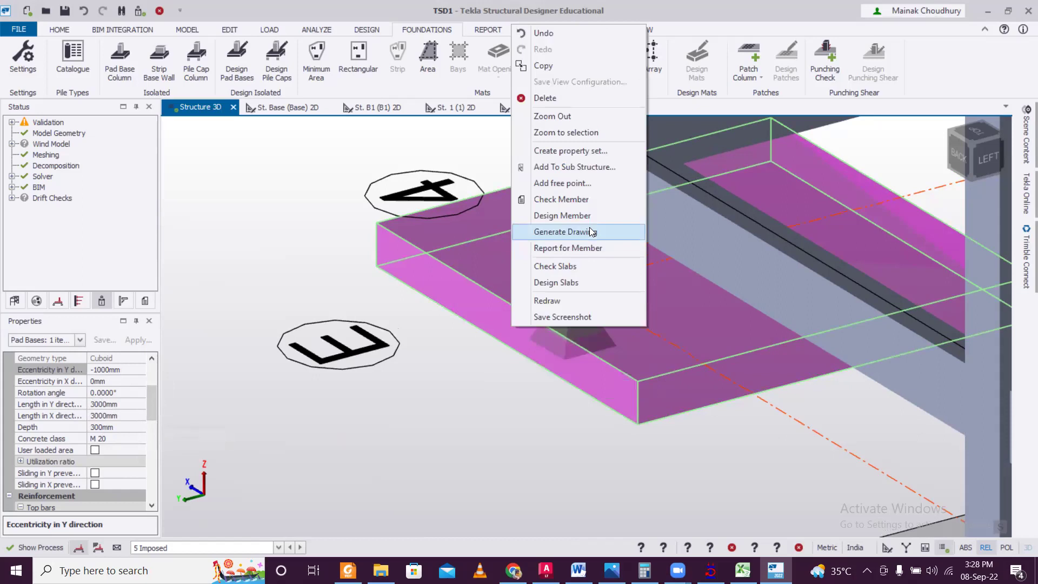
{"action": "left_click", "coordinate": [597, 214]}
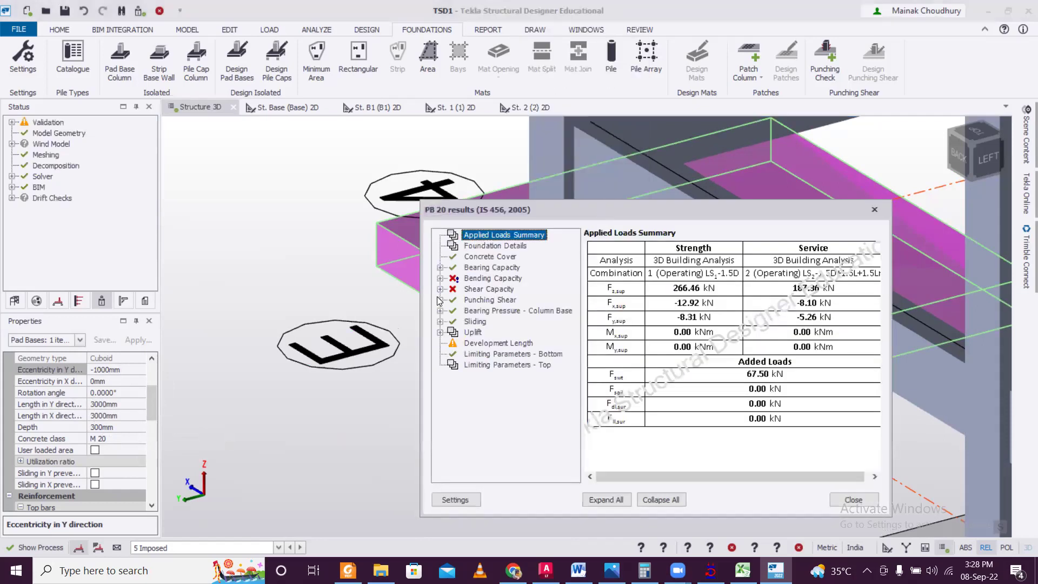
{"action": "left_click", "coordinate": [440, 278]}
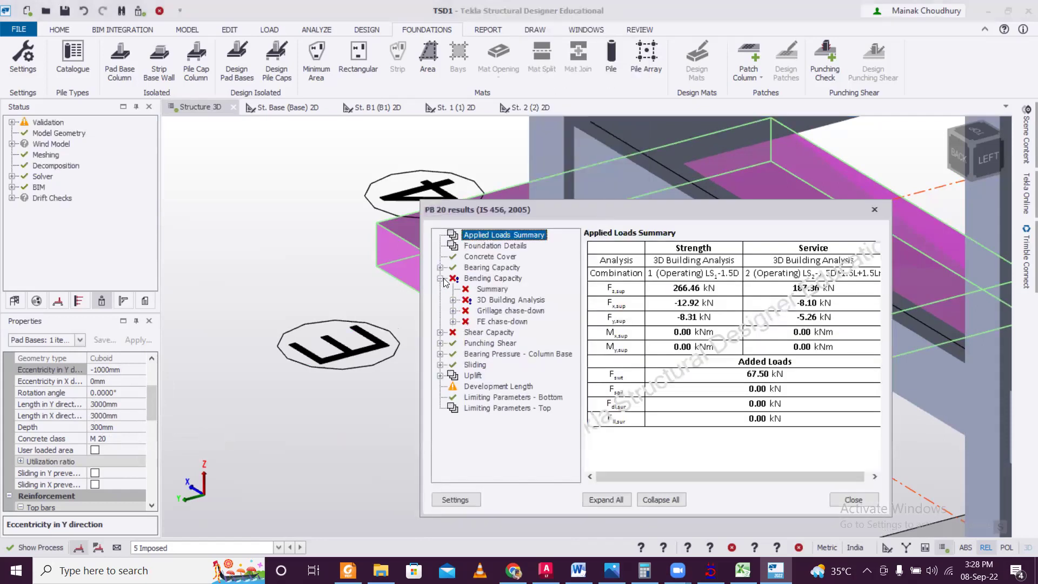
{"action": "left_click", "coordinate": [440, 332]}
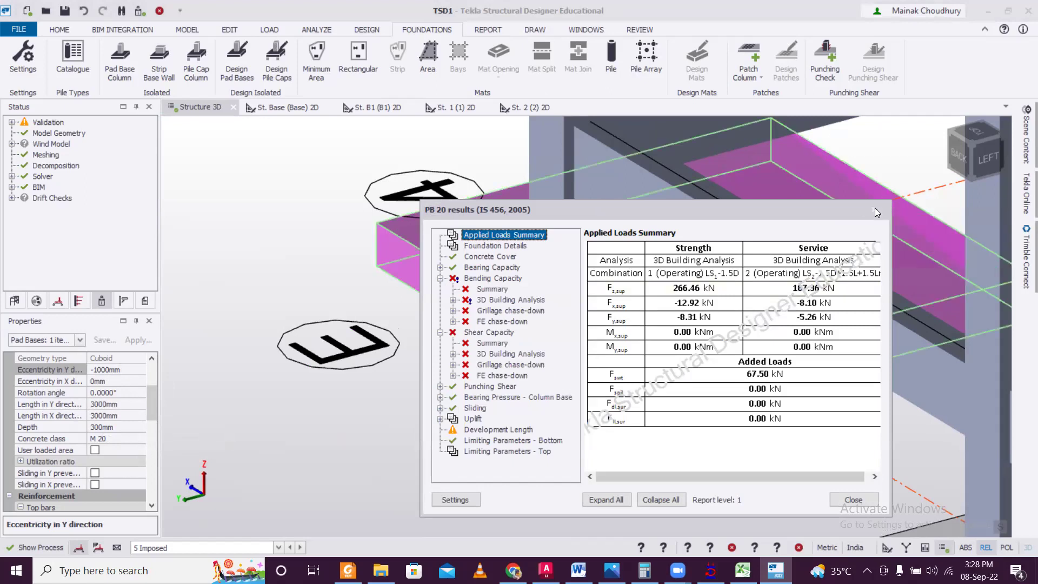
{"action": "left_click", "coordinate": [878, 210]}
Set the Y-direction eccentricity of the enlarged pad base PB 20 to -800 mm.
{"action": "left_click", "coordinate": [124, 370]}
{"action": "type", "text": "-8"}
{"action": "key", "text": "Return"}
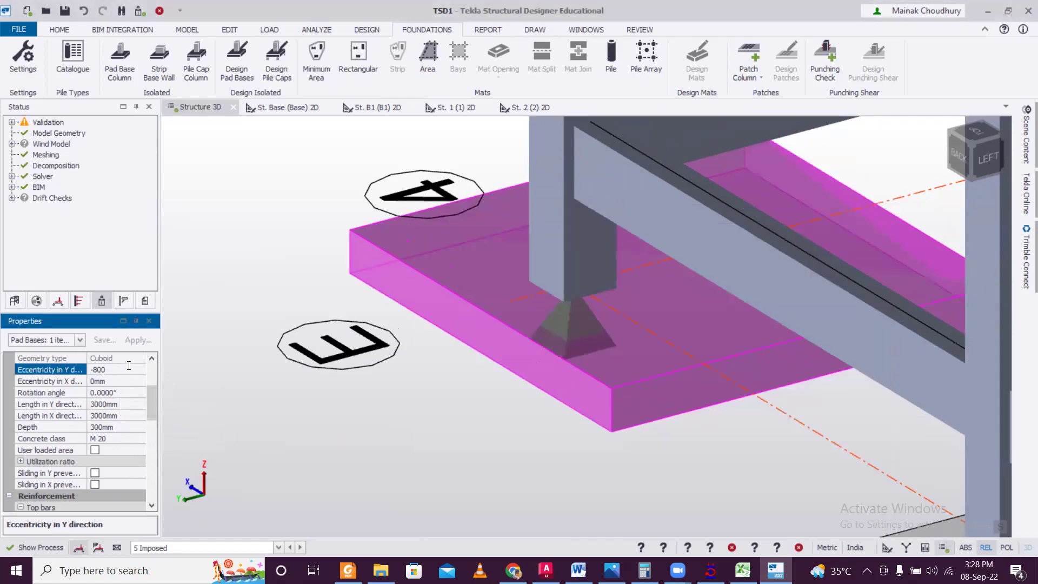
Redesign the corner pad base PB 20 at its -800 mm Y-direction eccentricity and review the design results.
{"action": "left_click", "coordinate": [390, 290]}
{"action": "right_click", "coordinate": [390, 290]}
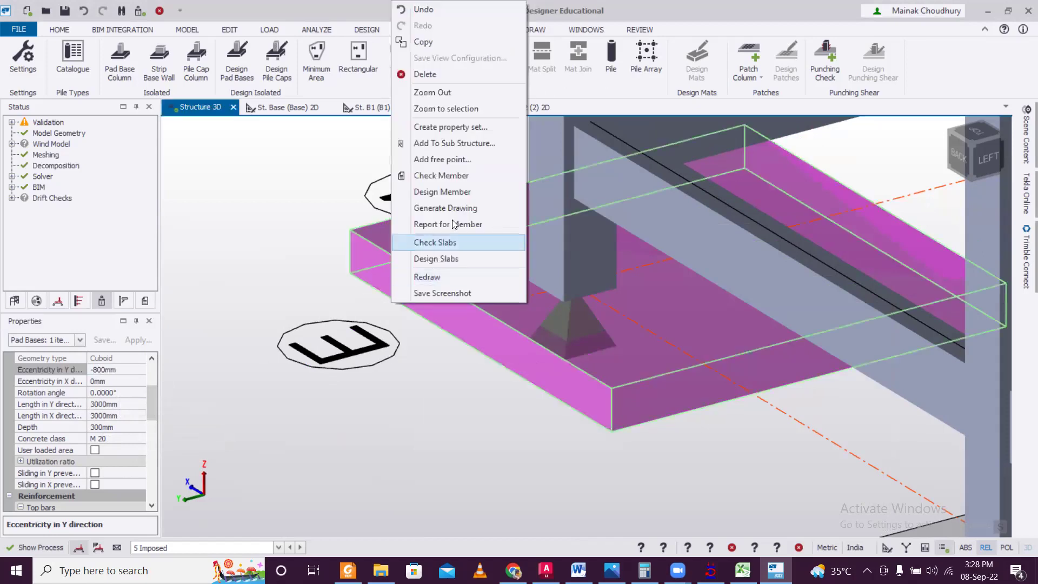
{"action": "left_click", "coordinate": [473, 193]}
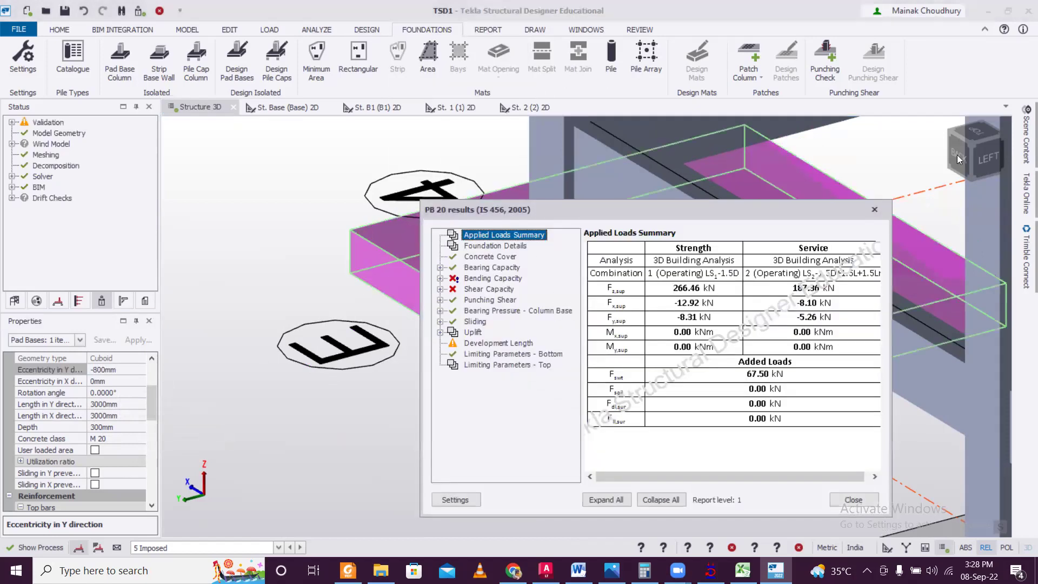
{"action": "left_click", "coordinate": [875, 210]}
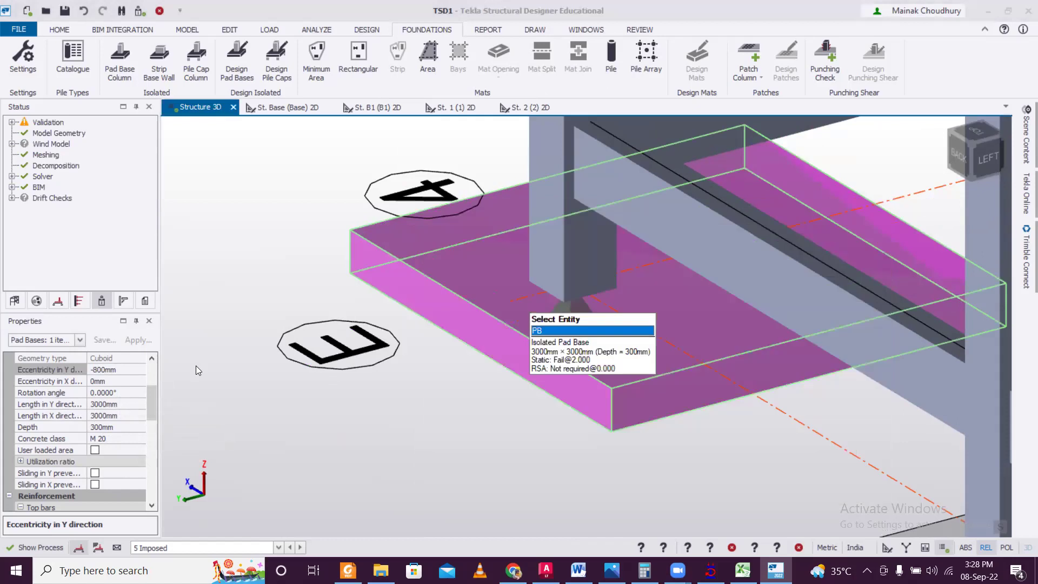
Set the Y-direction eccentricity of pad base PB 20 to -500 mm, then redesign it and review the results.
{"action": "left_click", "coordinate": [131, 370]}
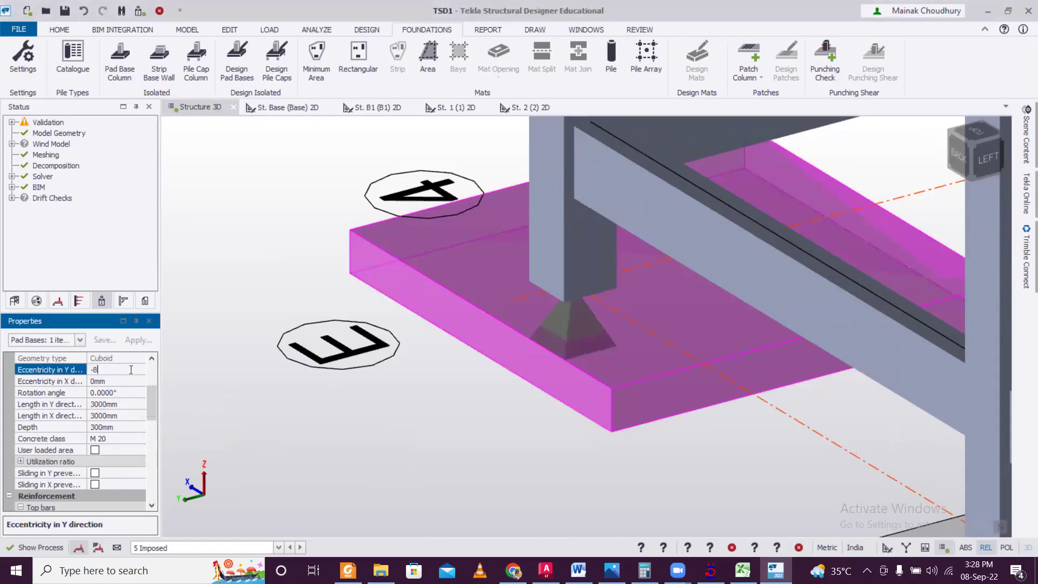
{"action": "type", "text": "-500"}
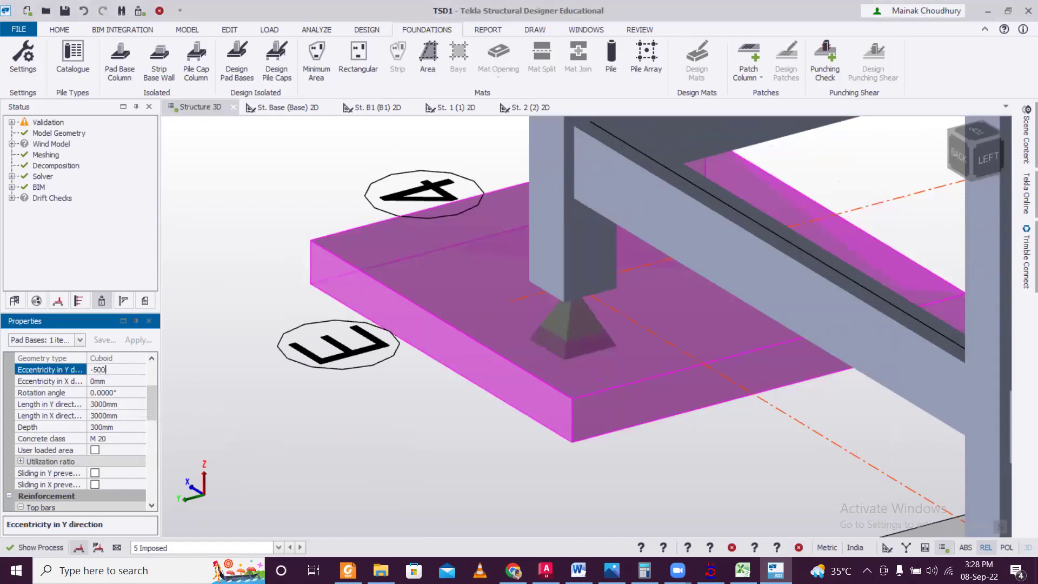
{"action": "right_click", "coordinate": [397, 313]}
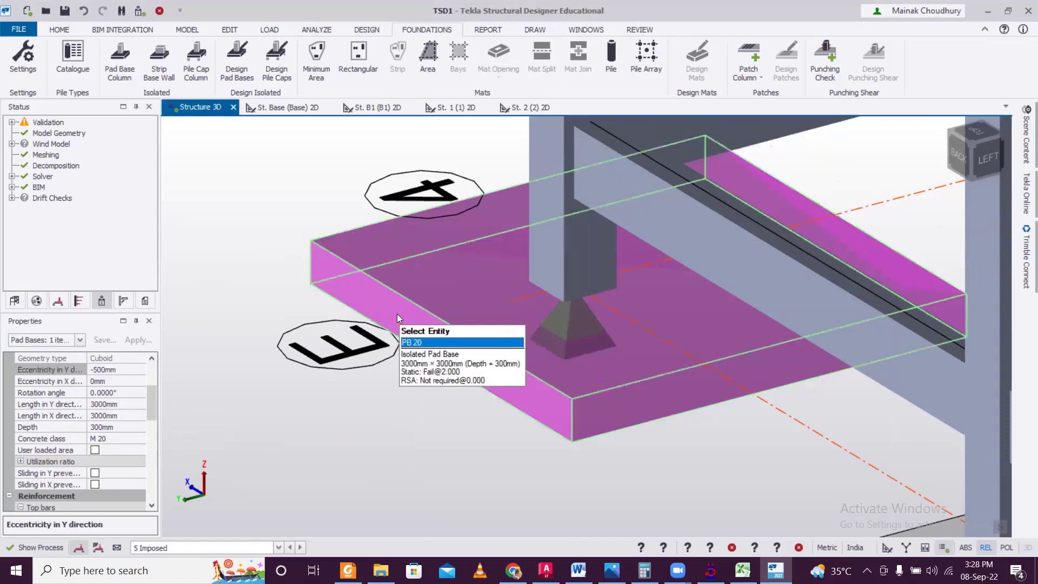
{"action": "left_click", "coordinate": [446, 279]}
{"action": "left_click", "coordinate": [511, 194]}
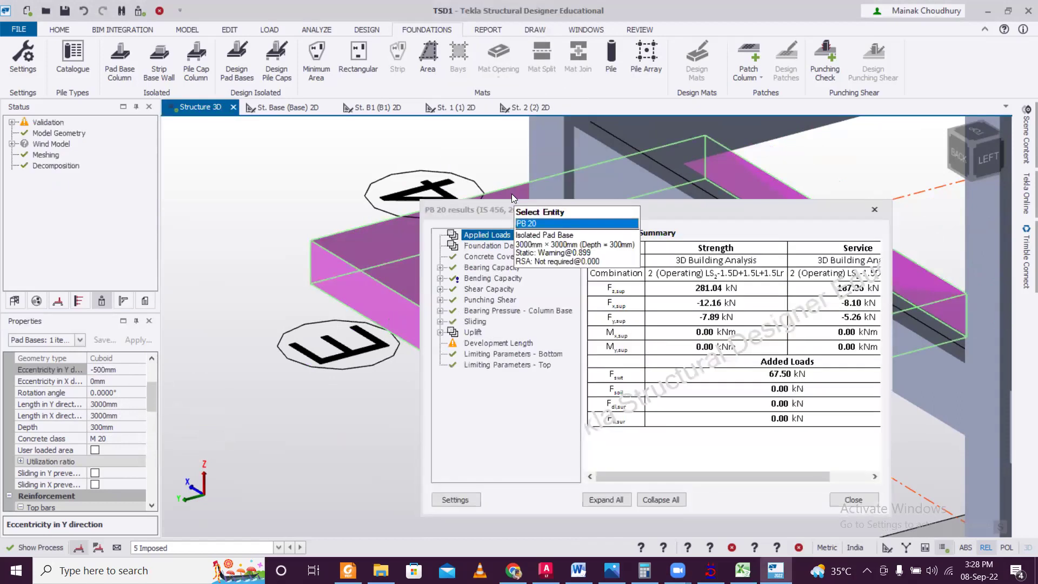
{"action": "left_click", "coordinate": [874, 210]}
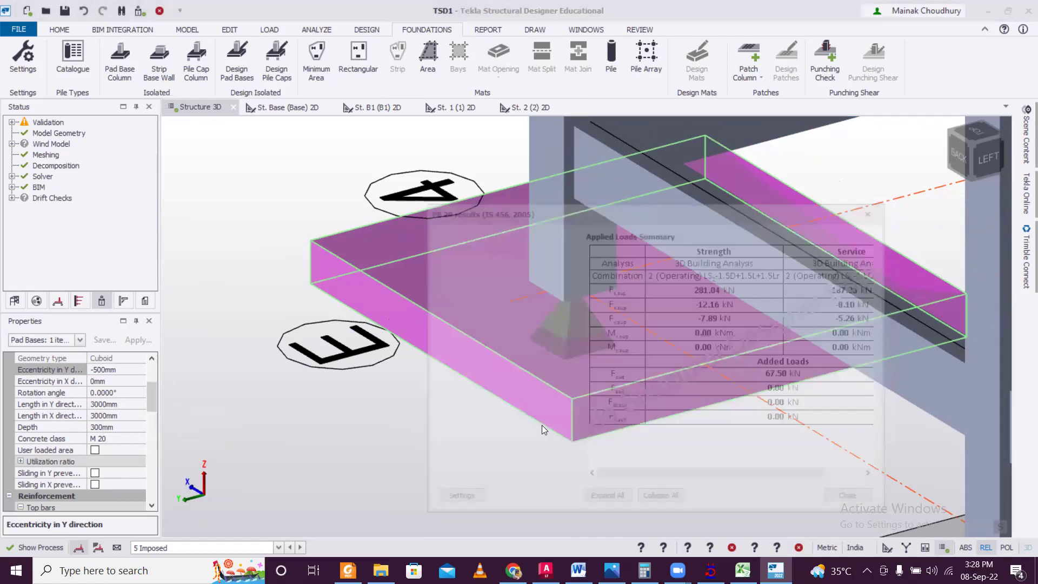
Examine the eccentric corner pad base PB 20 from several sides, comparing its position with its column and the neighbouring pad bases.
{"action": "scroll", "coordinate": [485, 381], "scroll_direction": "down", "scroll_amount": 3}
{"action": "scroll", "coordinate": [514, 402], "scroll_direction": "down", "scroll_amount": 3}
{"action": "middle_click_drag", "start_coordinate": [515, 402], "coordinate": [937, 415]}
{"action": "scroll", "coordinate": [688, 431], "scroll_direction": "up", "scroll_amount": 3}
{"action": "scroll", "coordinate": [686, 431], "scroll_direction": "down", "scroll_amount": 3}
{"action": "middle_click_drag", "start_coordinate": [687, 430], "coordinate": [738, 392]}
{"action": "scroll", "coordinate": [586, 437], "scroll_direction": "up", "scroll_amount": 3}
{"action": "scroll", "coordinate": [585, 436], "scroll_direction": "down", "scroll_amount": 3}
{"action": "middle_click_drag", "start_coordinate": [586, 436], "coordinate": [638, 334]}
{"action": "scroll", "coordinate": [425, 344], "scroll_direction": "up", "scroll_amount": 3}
{"action": "scroll", "coordinate": [425, 340], "scroll_direction": "down", "scroll_amount": 2}
{"action": "middle_click_drag", "start_coordinate": [425, 341], "coordinate": [363, 391]}
{"action": "scroll", "coordinate": [784, 388], "scroll_direction": "down", "scroll_amount": 2}
{"action": "scroll", "coordinate": [609, 401], "scroll_direction": "up", "scroll_amount": 2}
{"action": "scroll", "coordinate": [609, 401], "scroll_direction": "down", "scroll_amount": 2}
{"action": "middle_click_drag", "start_coordinate": [415, 412], "coordinate": [462, 307]}
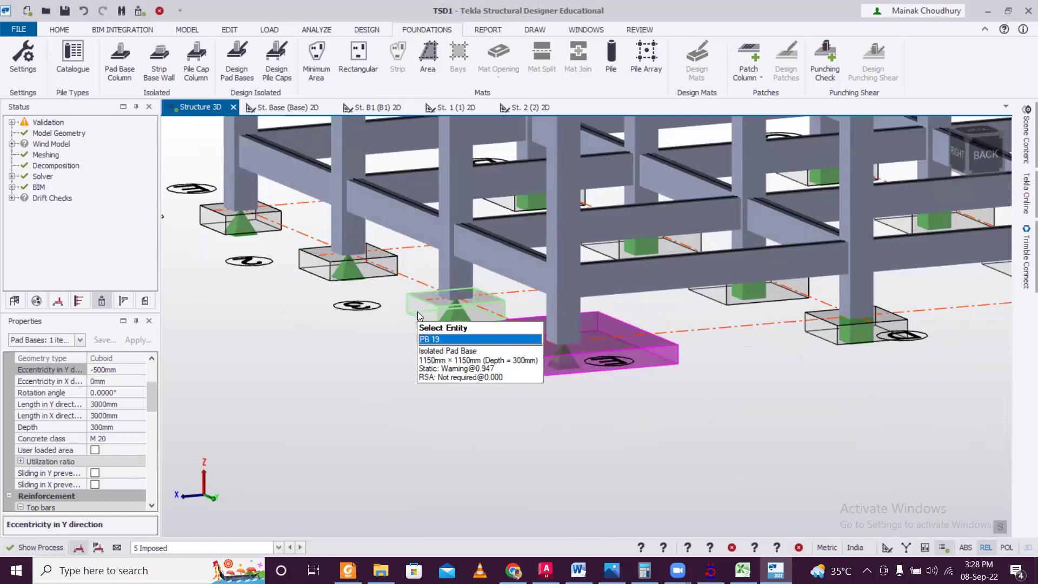
{"action": "middle_click_drag", "start_coordinate": [669, 441], "coordinate": [684, 459]}
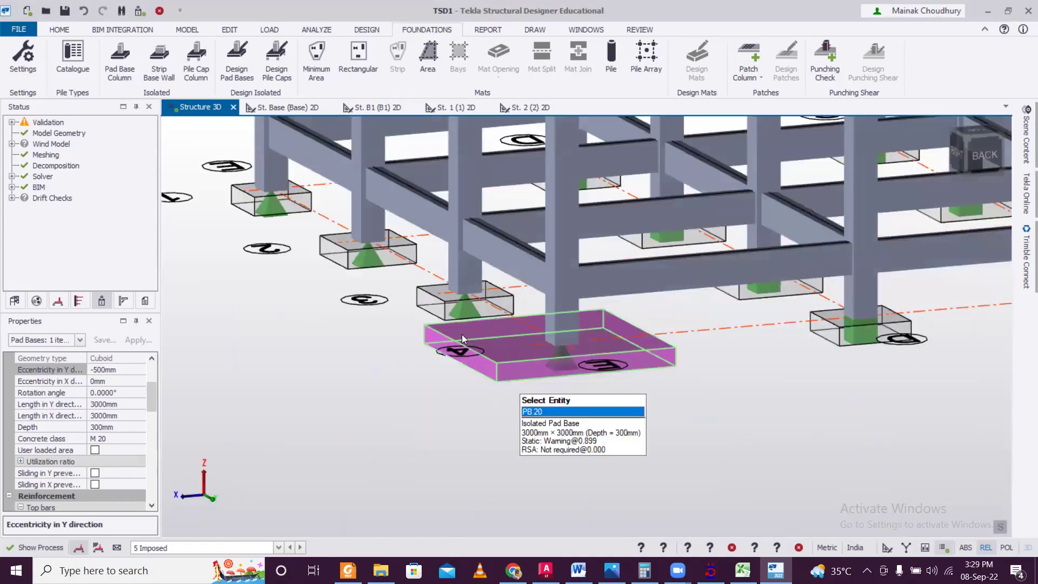
{"action": "middle_click_drag", "start_coordinate": [806, 440], "coordinate": [483, 457]}
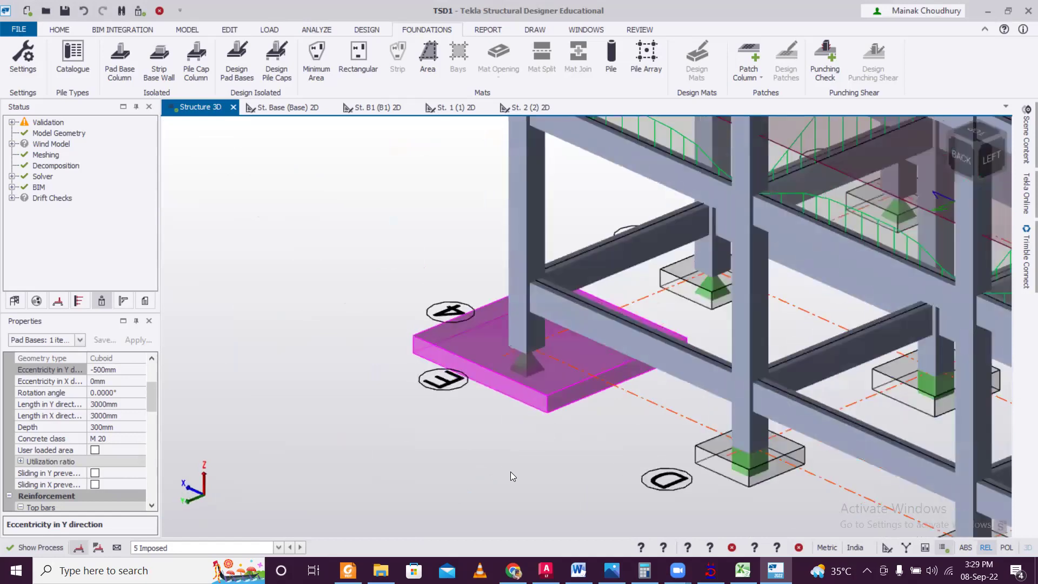
{"action": "scroll", "coordinate": [561, 349], "scroll_direction": "up", "scroll_amount": 4}
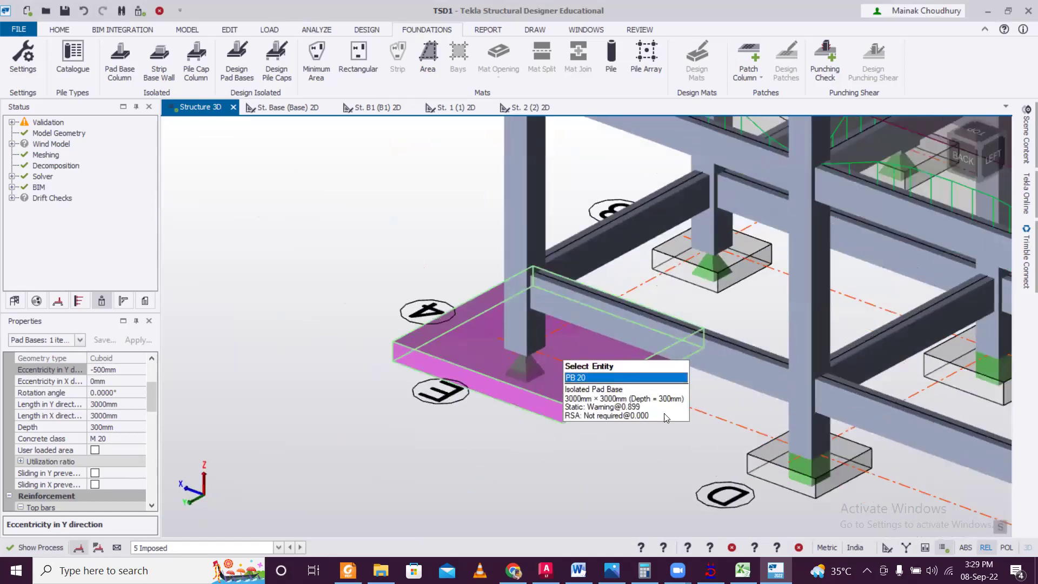
{"action": "middle_click_drag", "start_coordinate": [705, 410], "coordinate": [659, 426]}
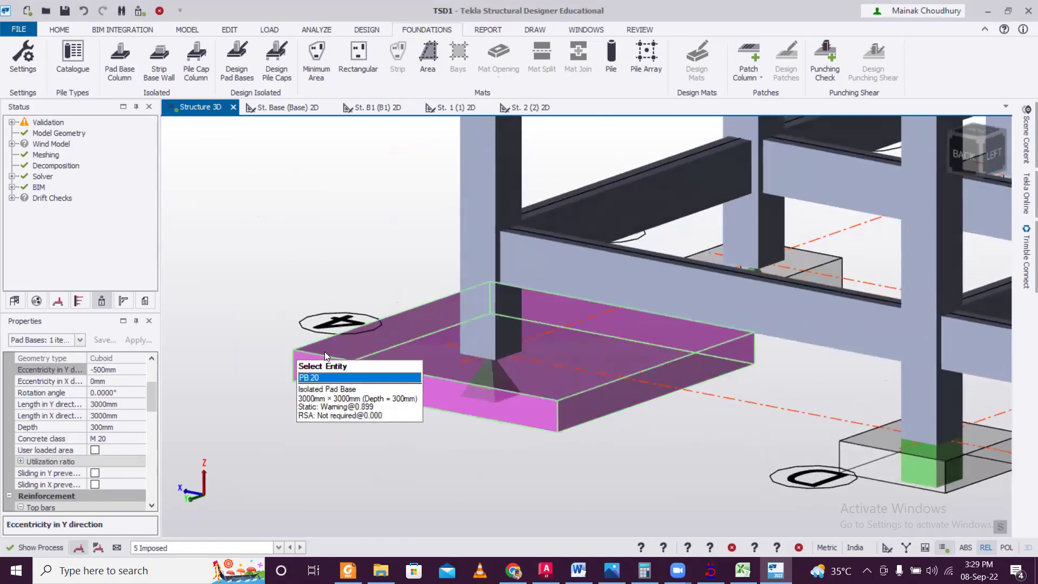
{"action": "middle_click_drag", "start_coordinate": [681, 450], "coordinate": [709, 447]}
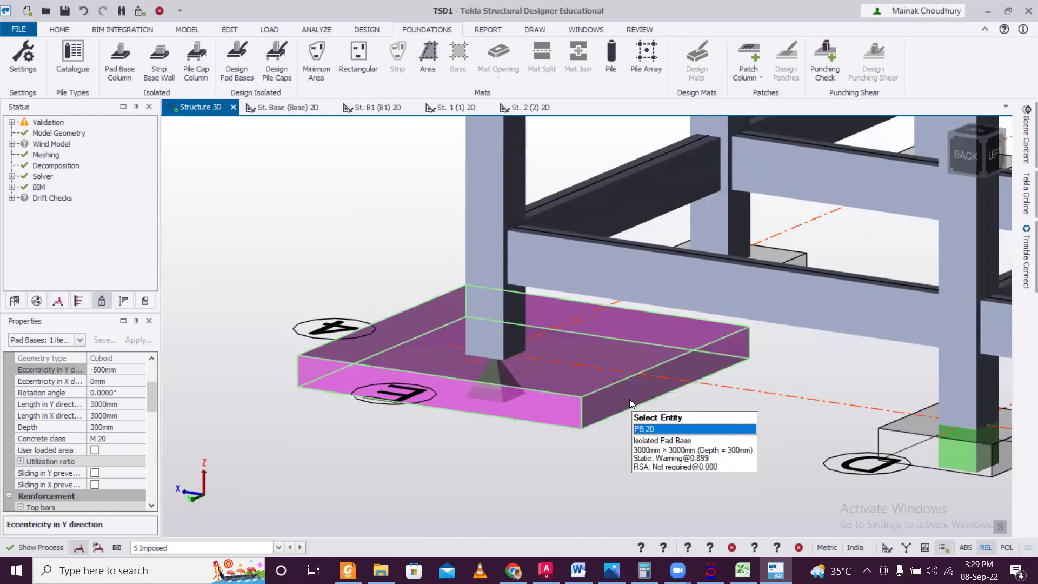
{"action": "scroll", "coordinate": [682, 432], "scroll_direction": "down", "scroll_amount": 3}
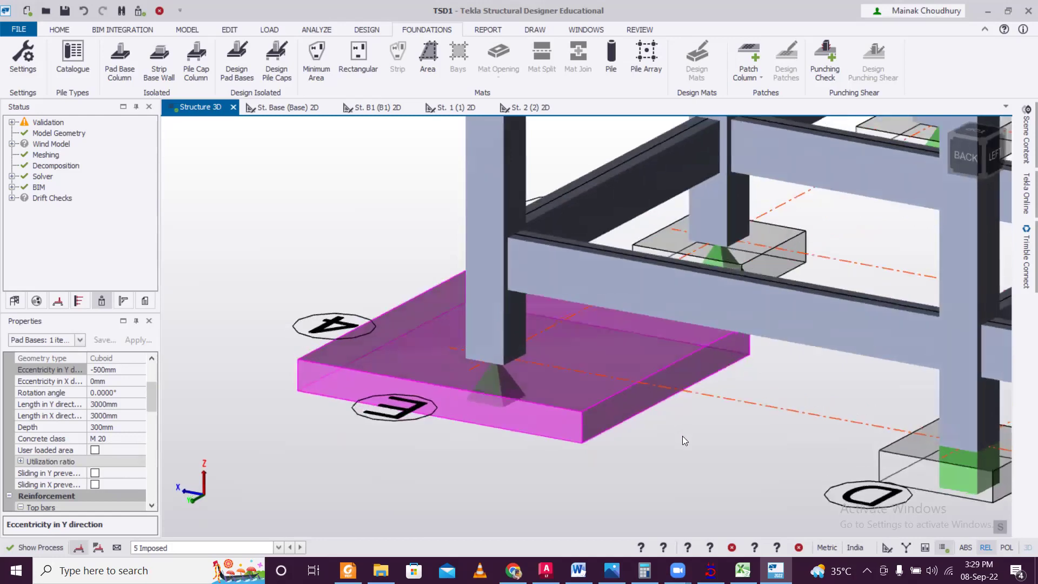
{"action": "scroll", "coordinate": [690, 428], "scroll_direction": "down", "scroll_amount": 5}
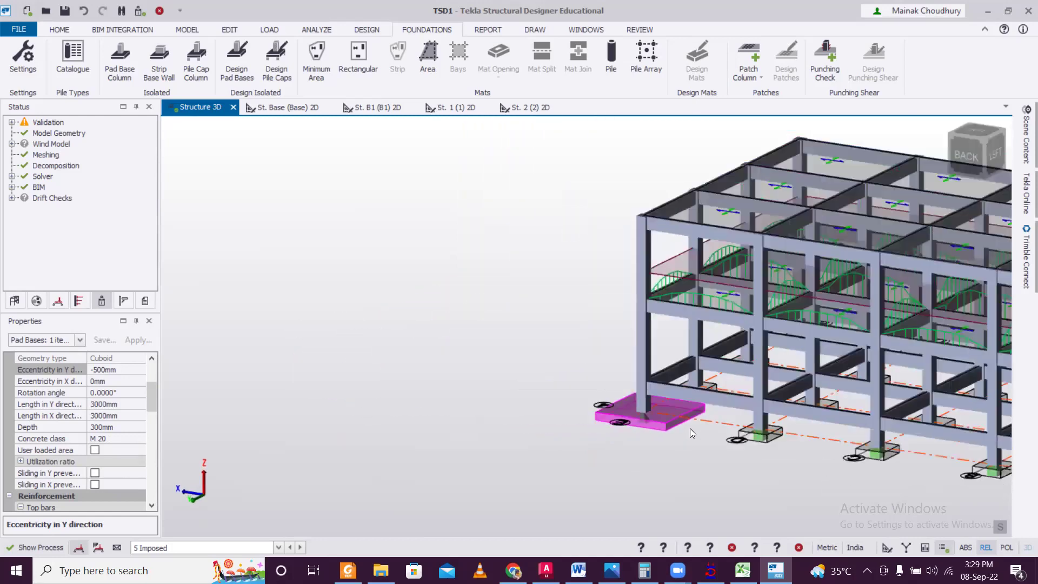
{"action": "scroll", "coordinate": [682, 452], "scroll_direction": "up", "scroll_amount": 4}
{"action": "scroll", "coordinate": [638, 443], "scroll_direction": "up", "scroll_amount": 5}
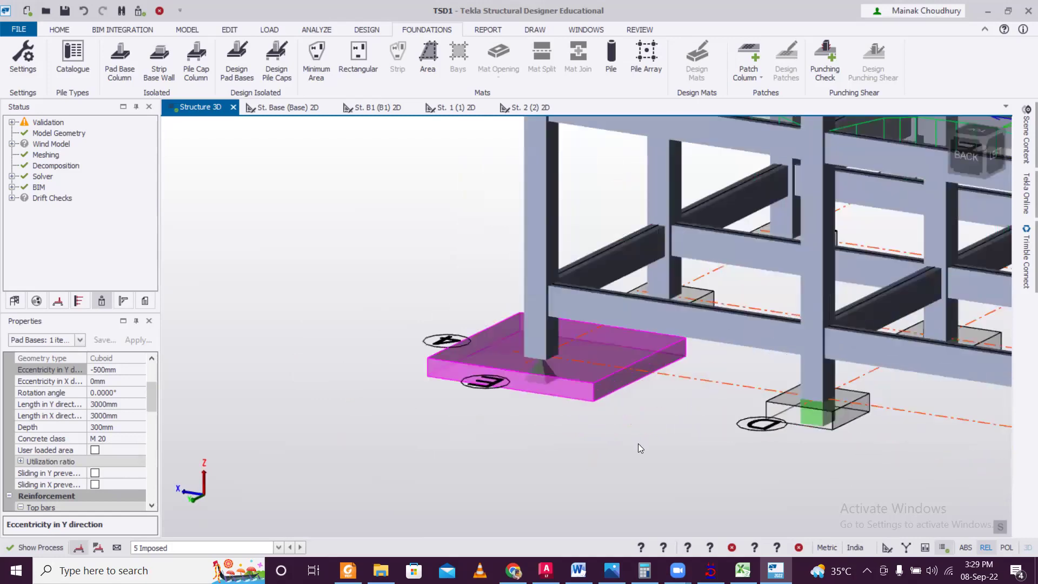
{"action": "scroll", "coordinate": [655, 447], "scroll_direction": "down", "scroll_amount": 1}
{"action": "middle_click_drag", "start_coordinate": [667, 431], "coordinate": [706, 486]}
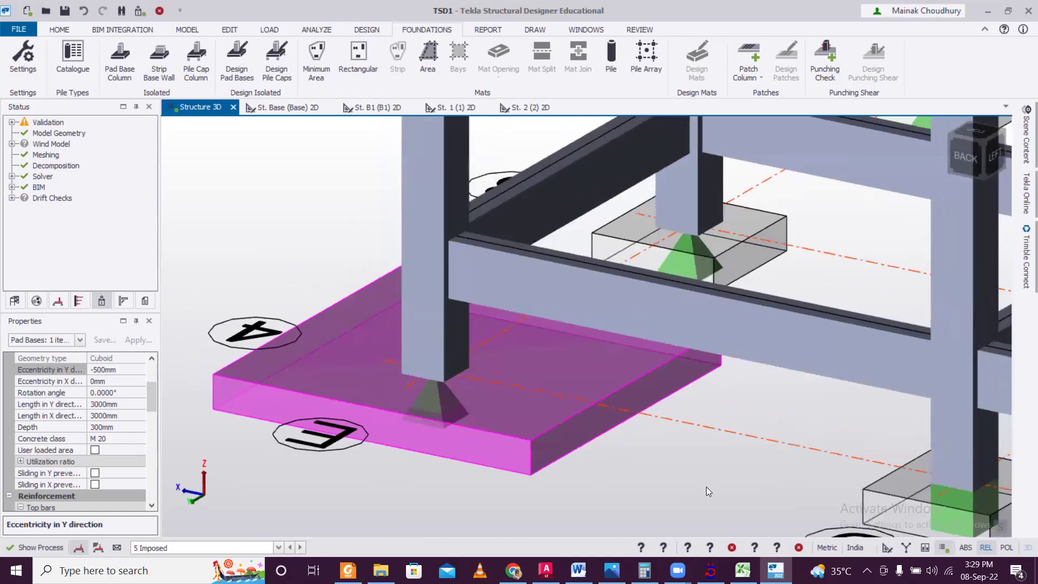
{"action": "middle_click_drag", "start_coordinate": [620, 429], "coordinate": [718, 473]}
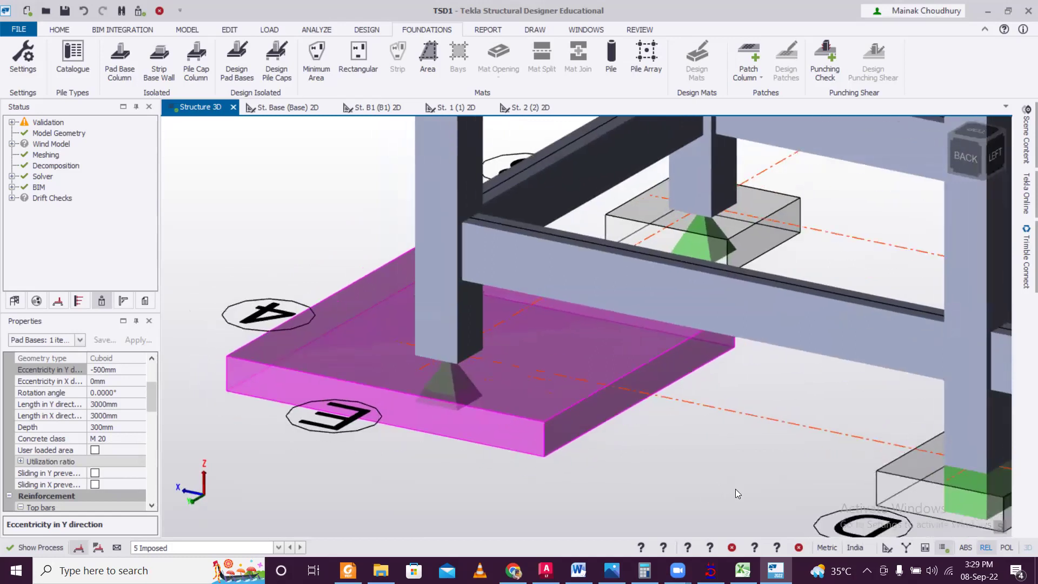